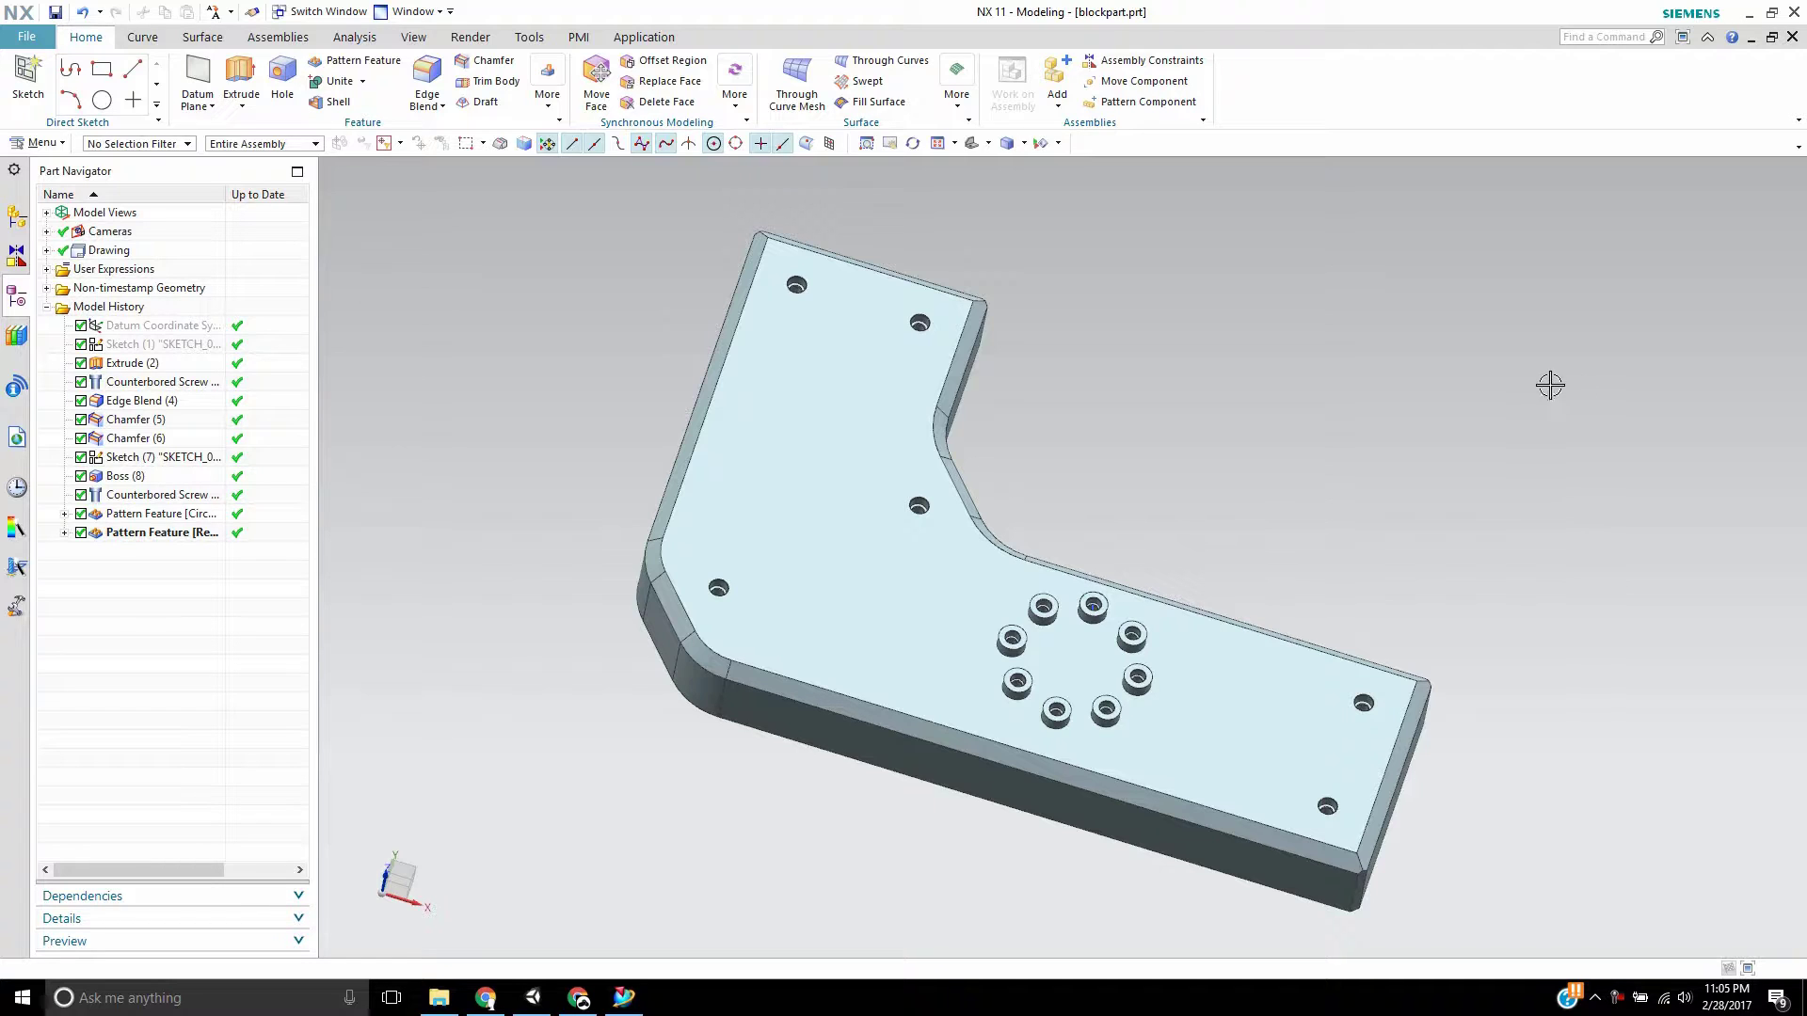
Step: Orbit and pan the 3D block to see its underside, then a more top-down angle
{"action": "middle_click_drag", "start_coordinate": [1249, 541], "coordinate": [1125, 536]}
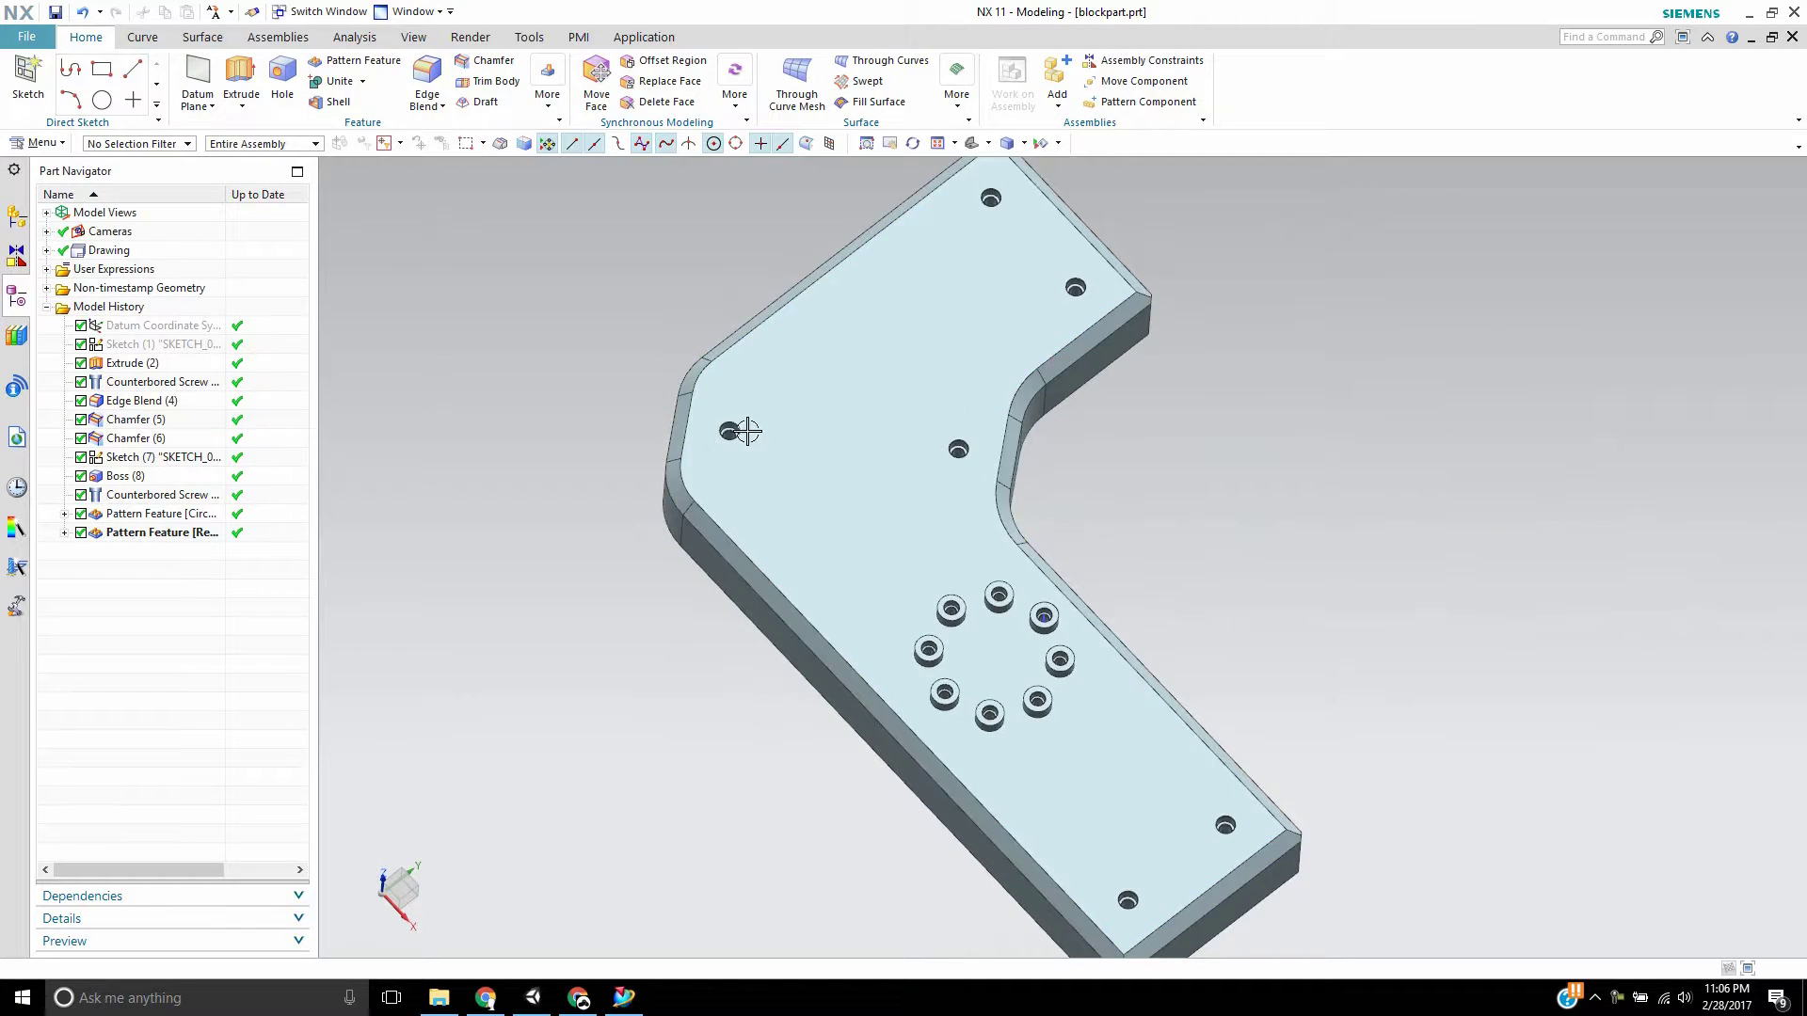
{"action": "scroll", "coordinate": [1161, 577], "scroll_direction": "up", "scroll_amount": 2}
{"action": "scroll", "coordinate": [1033, 627], "scroll_direction": "down", "scroll_amount": 5}
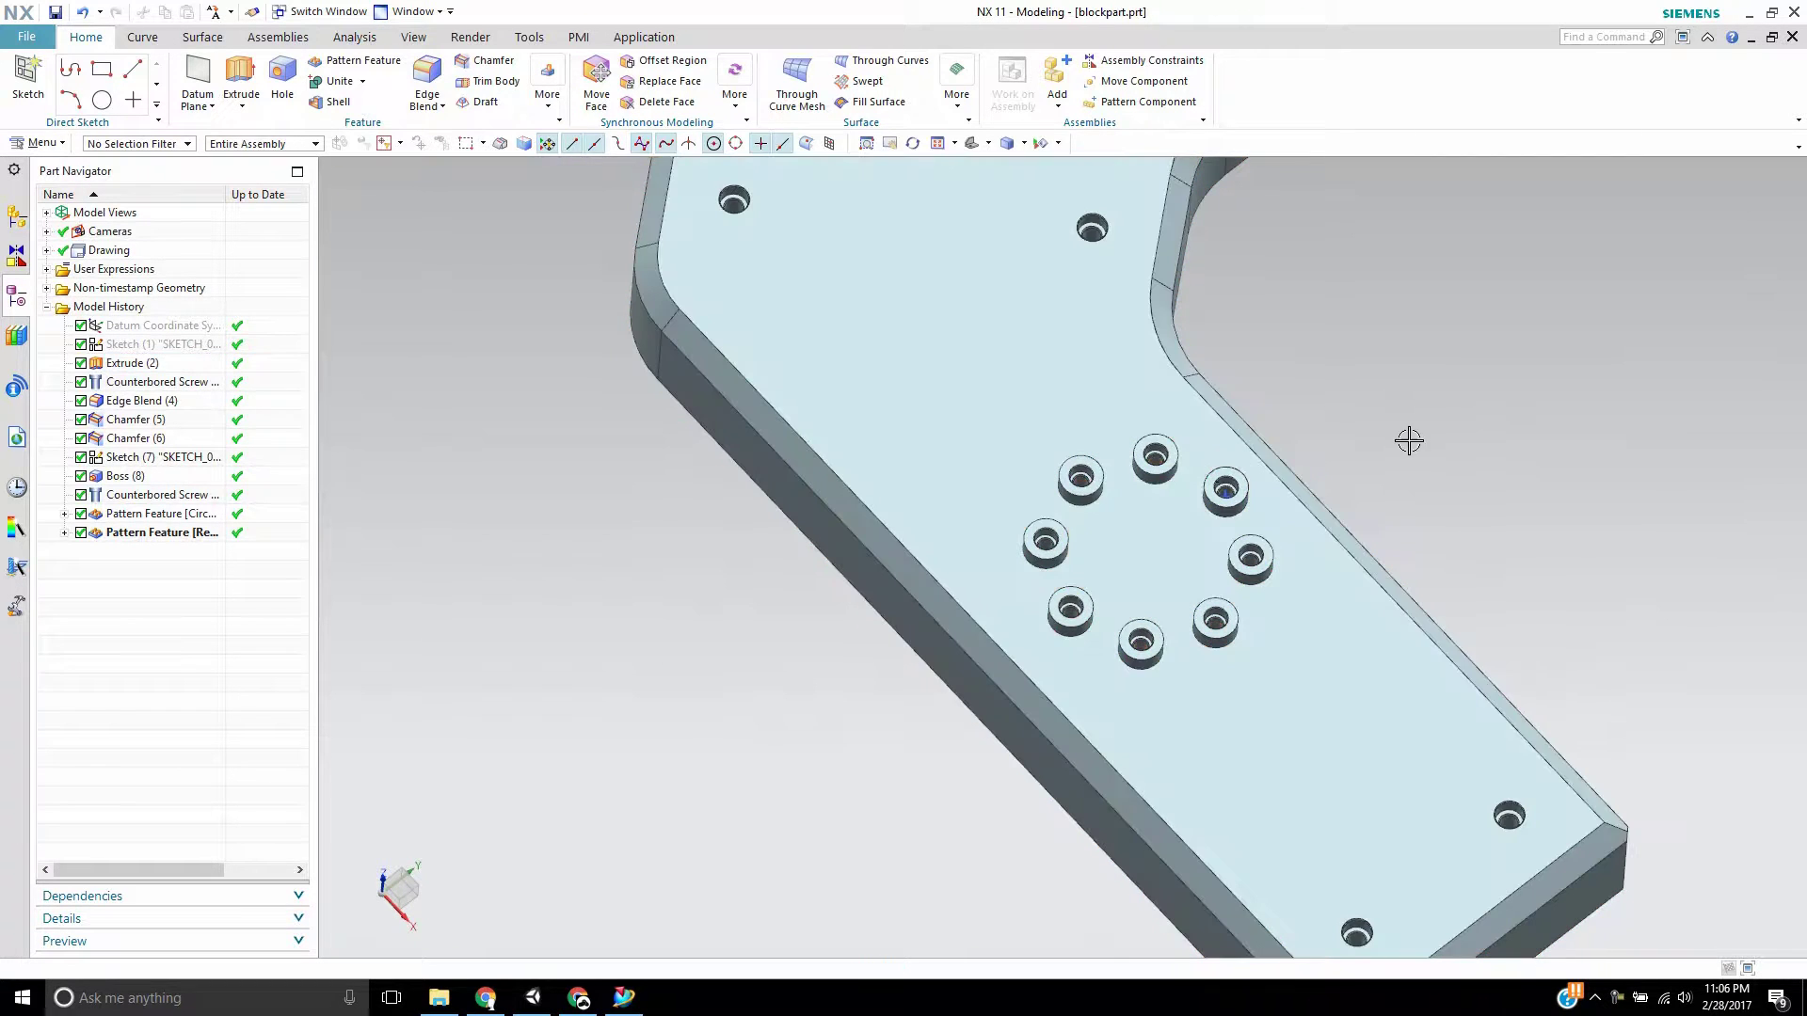
{"action": "middle_click_drag", "start_coordinate": [1435, 443], "coordinate": [1066, 399]}
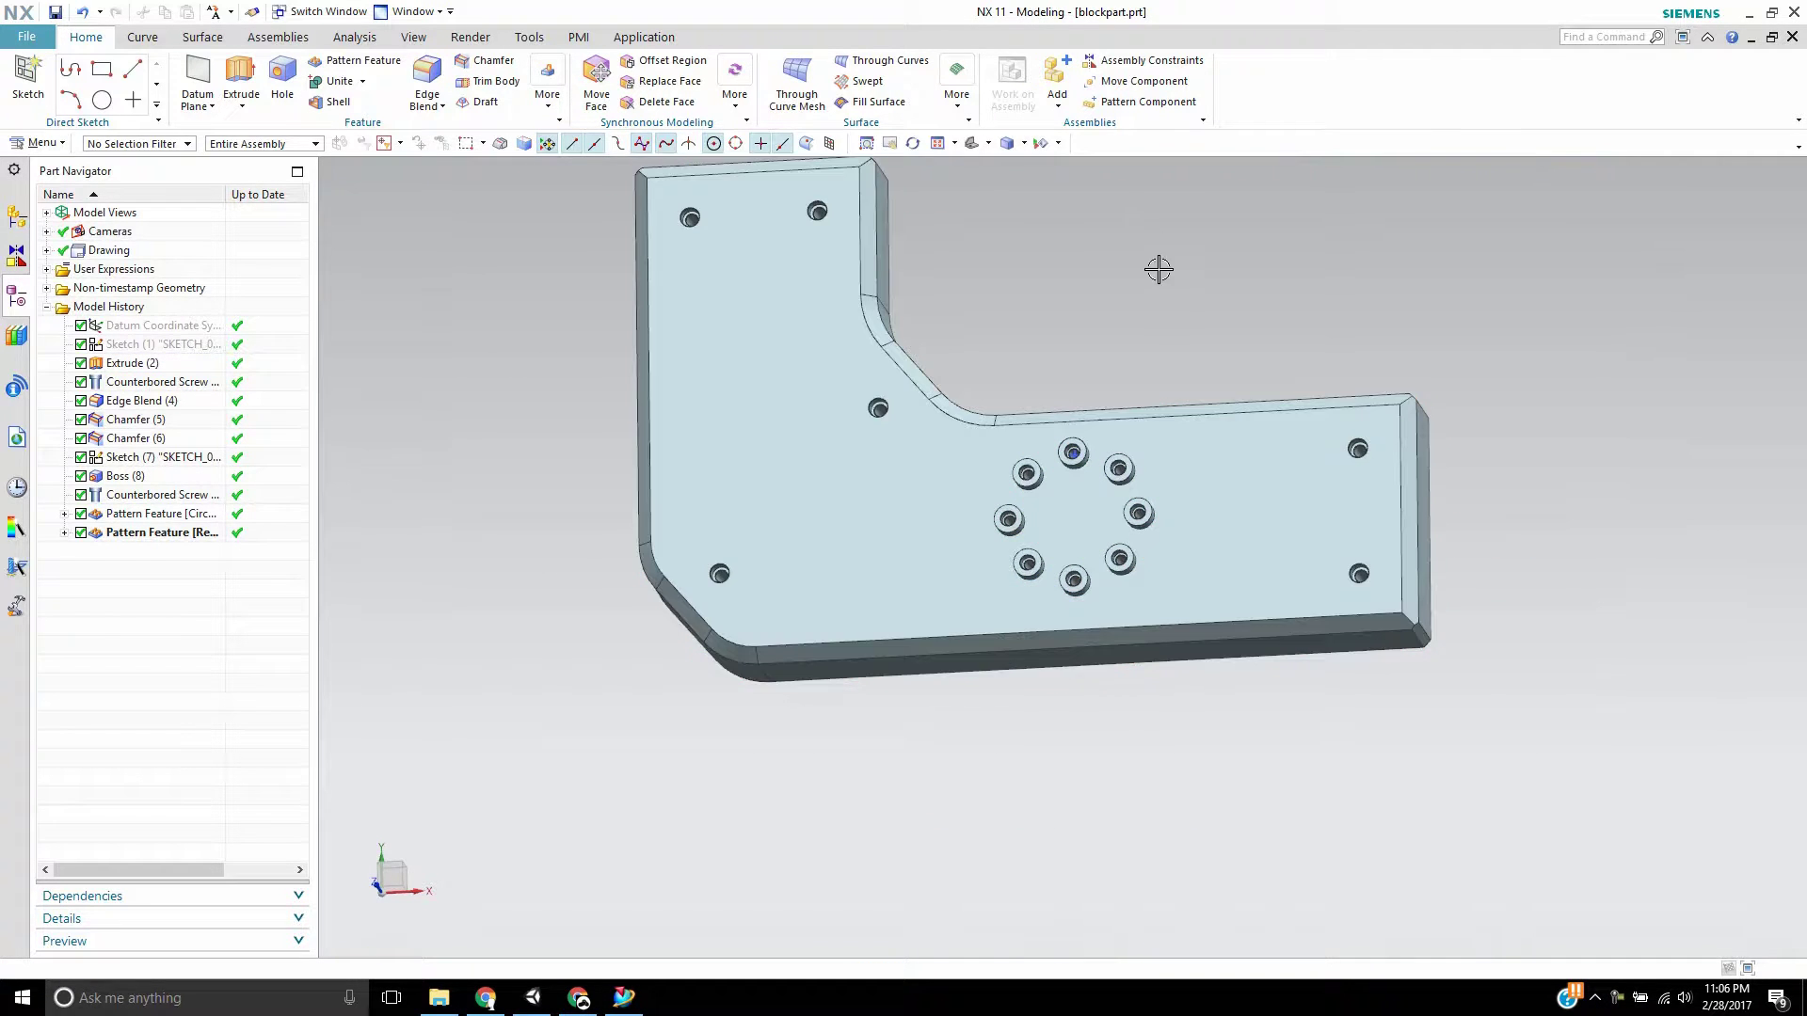
{"action": "middle_click_drag", "start_coordinate": [1173, 291], "coordinate": [1108, 316], "text": "shift"}
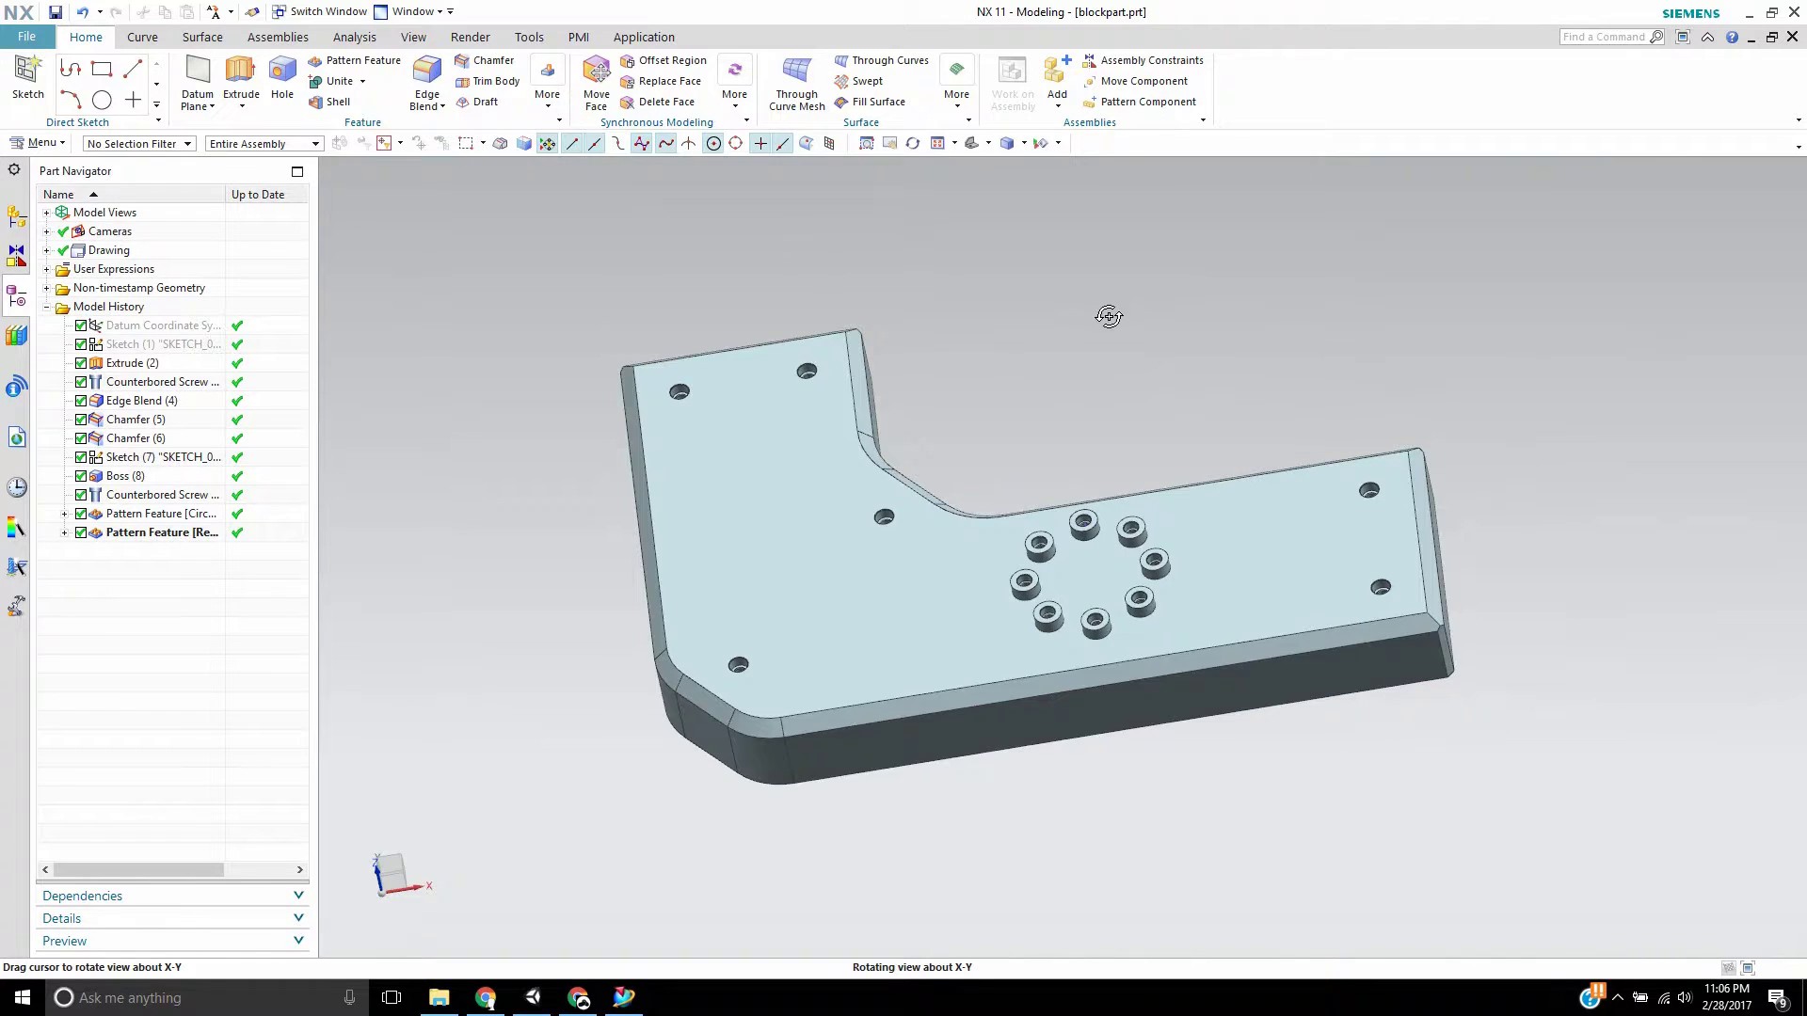
Step: Switch to the Drafting sheet and zoom in on the bottom projected view
{"action": "left_click", "coordinate": [643, 37]}
{"action": "left_click", "coordinate": [87, 94]}
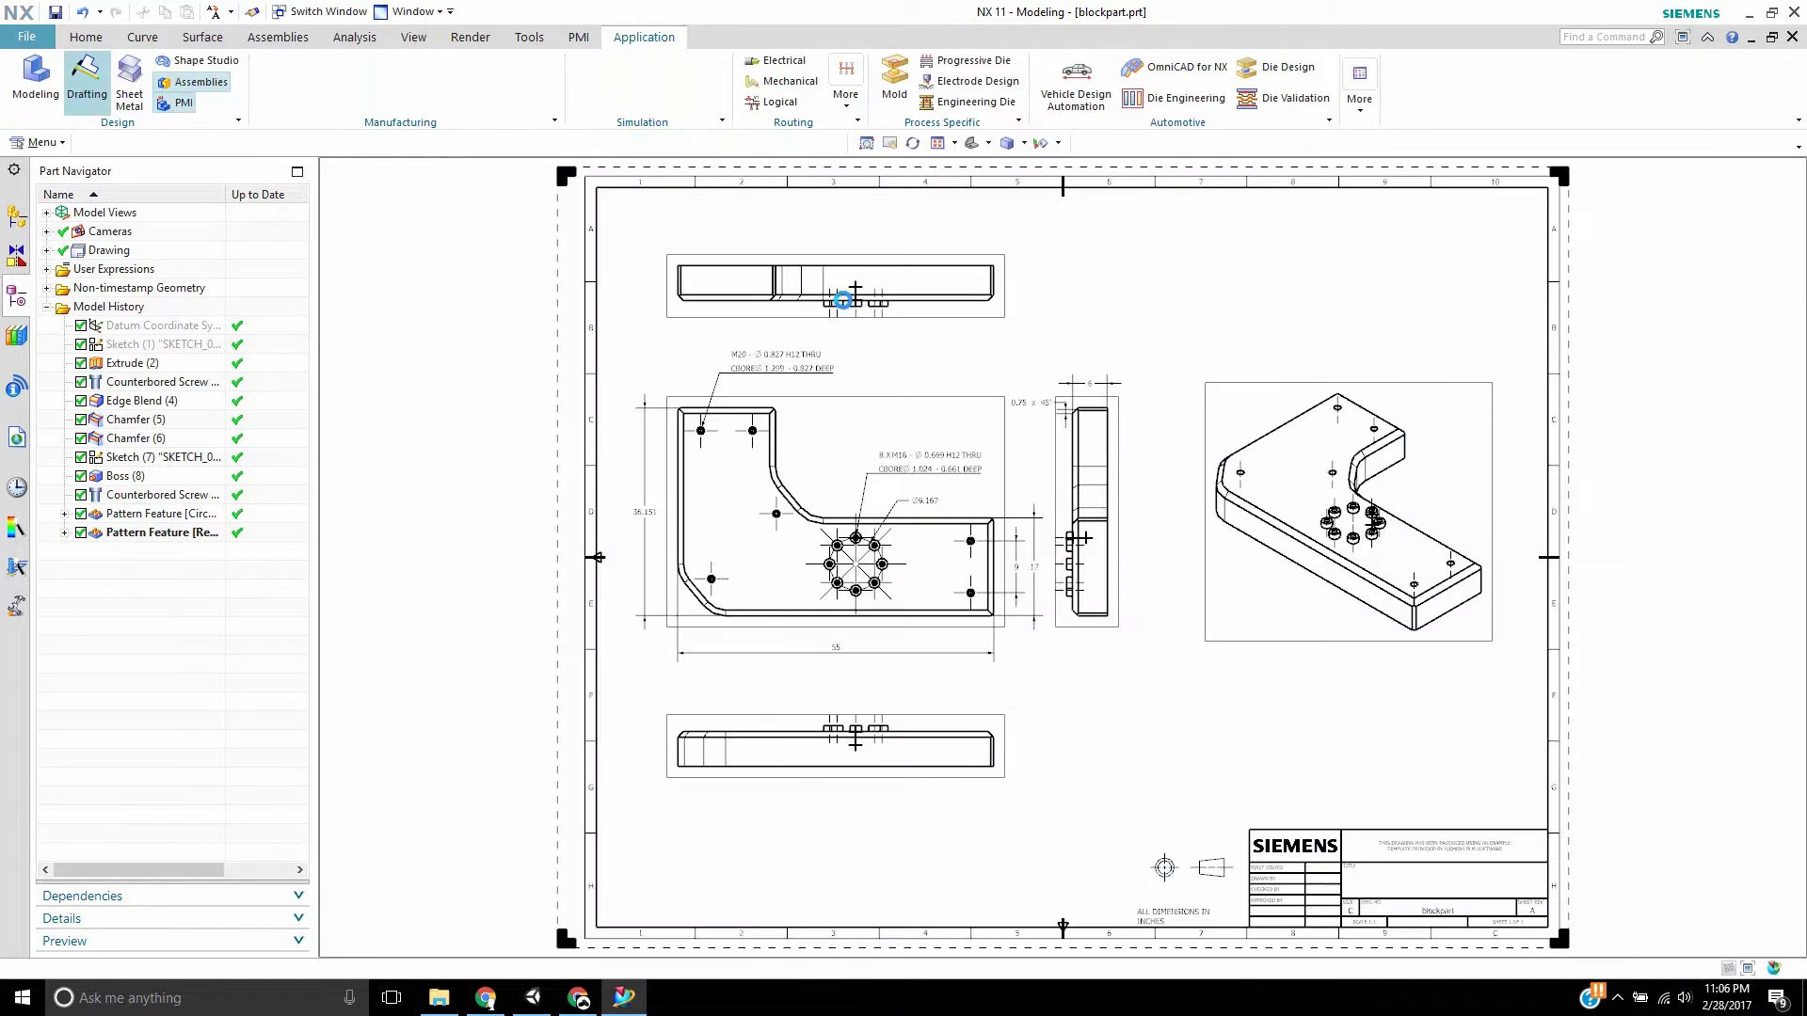
{"action": "scroll", "coordinate": [761, 621], "scroll_direction": "up", "scroll_amount": 5}
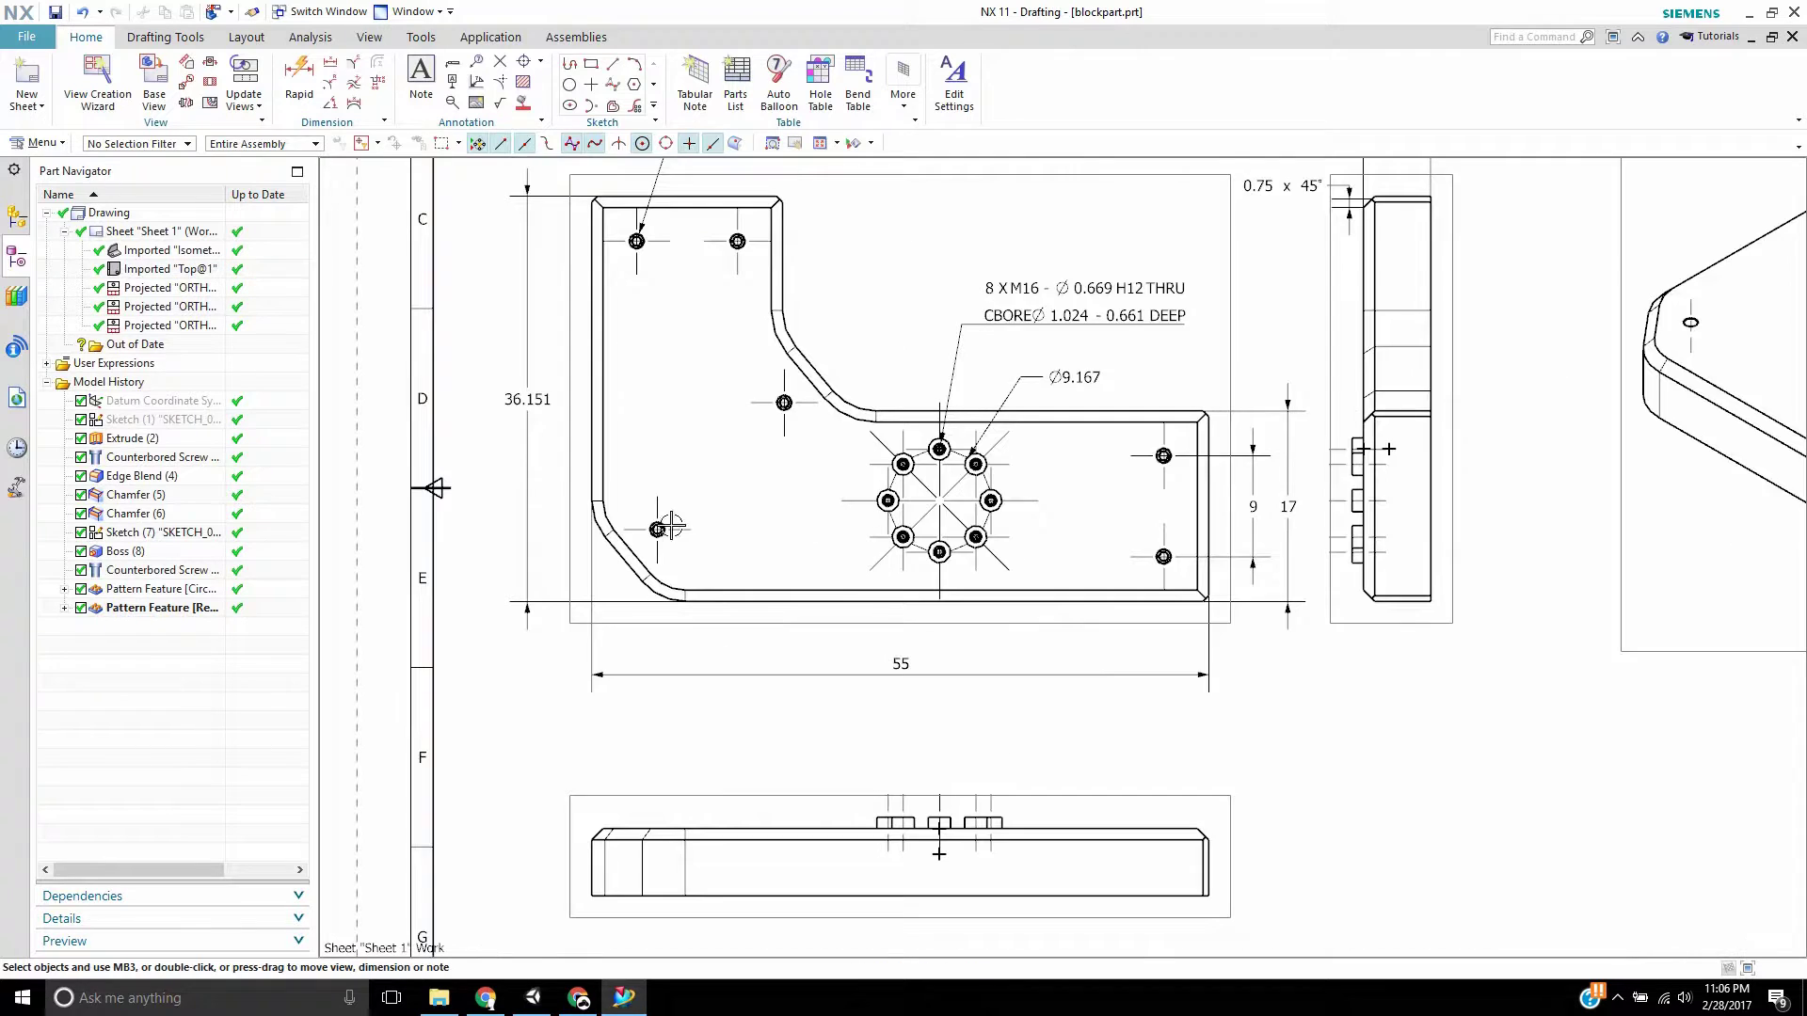
{"action": "scroll", "coordinate": [1060, 514], "scroll_direction": "down", "scroll_amount": 3}
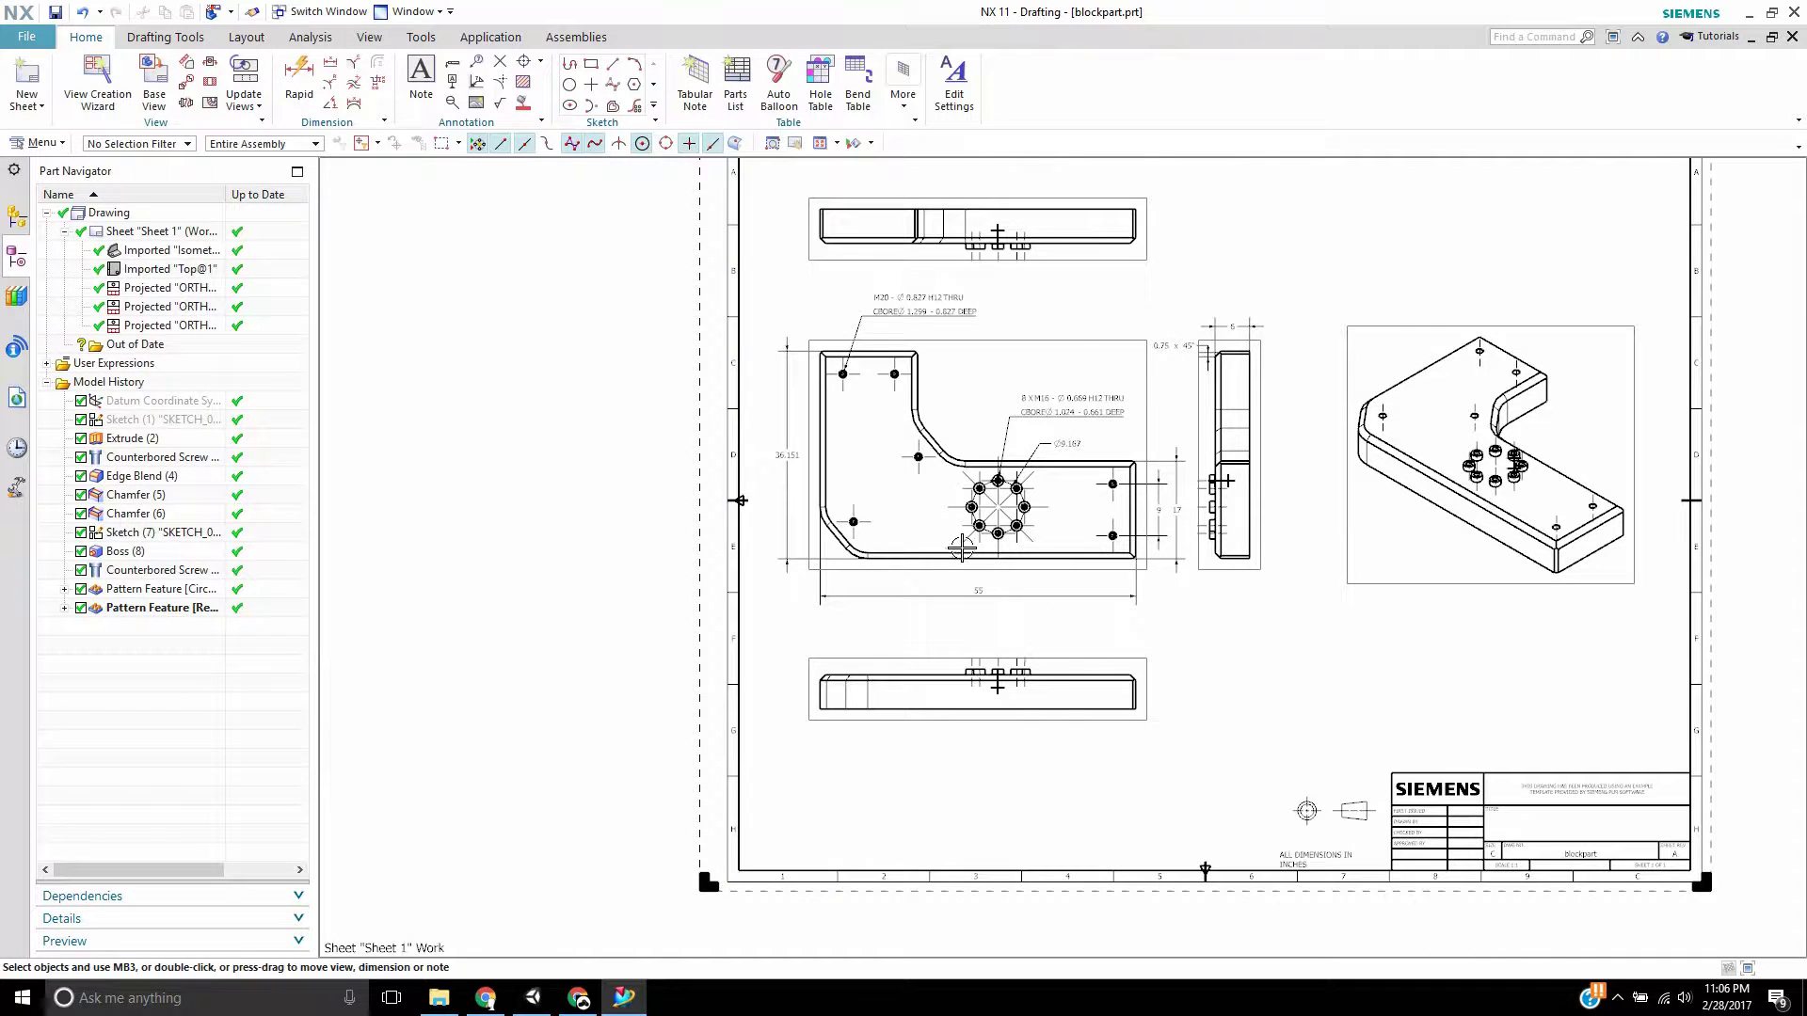
{"action": "scroll", "coordinate": [1064, 633], "scroll_direction": "up", "scroll_amount": 2}
{"action": "scroll", "coordinate": [1026, 616], "scroll_direction": "down", "scroll_amount": 2}
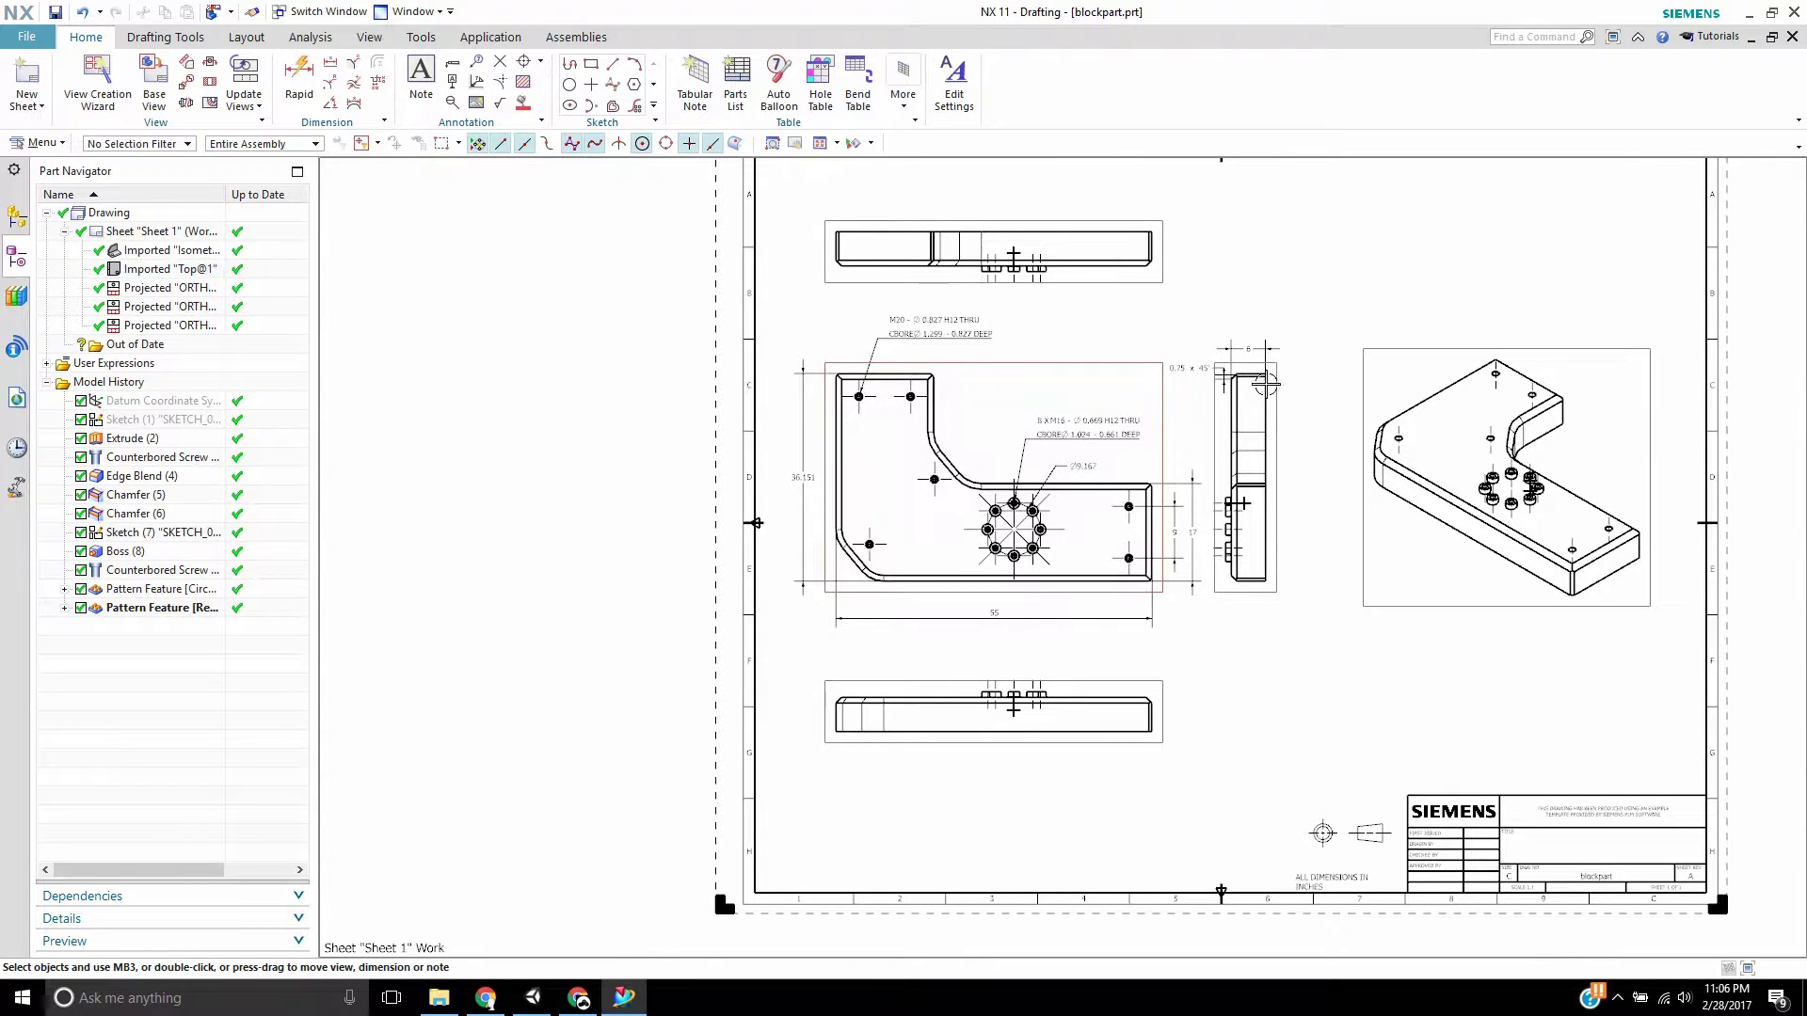
{"action": "scroll", "coordinate": [880, 706], "scroll_direction": "up", "scroll_amount": 4}
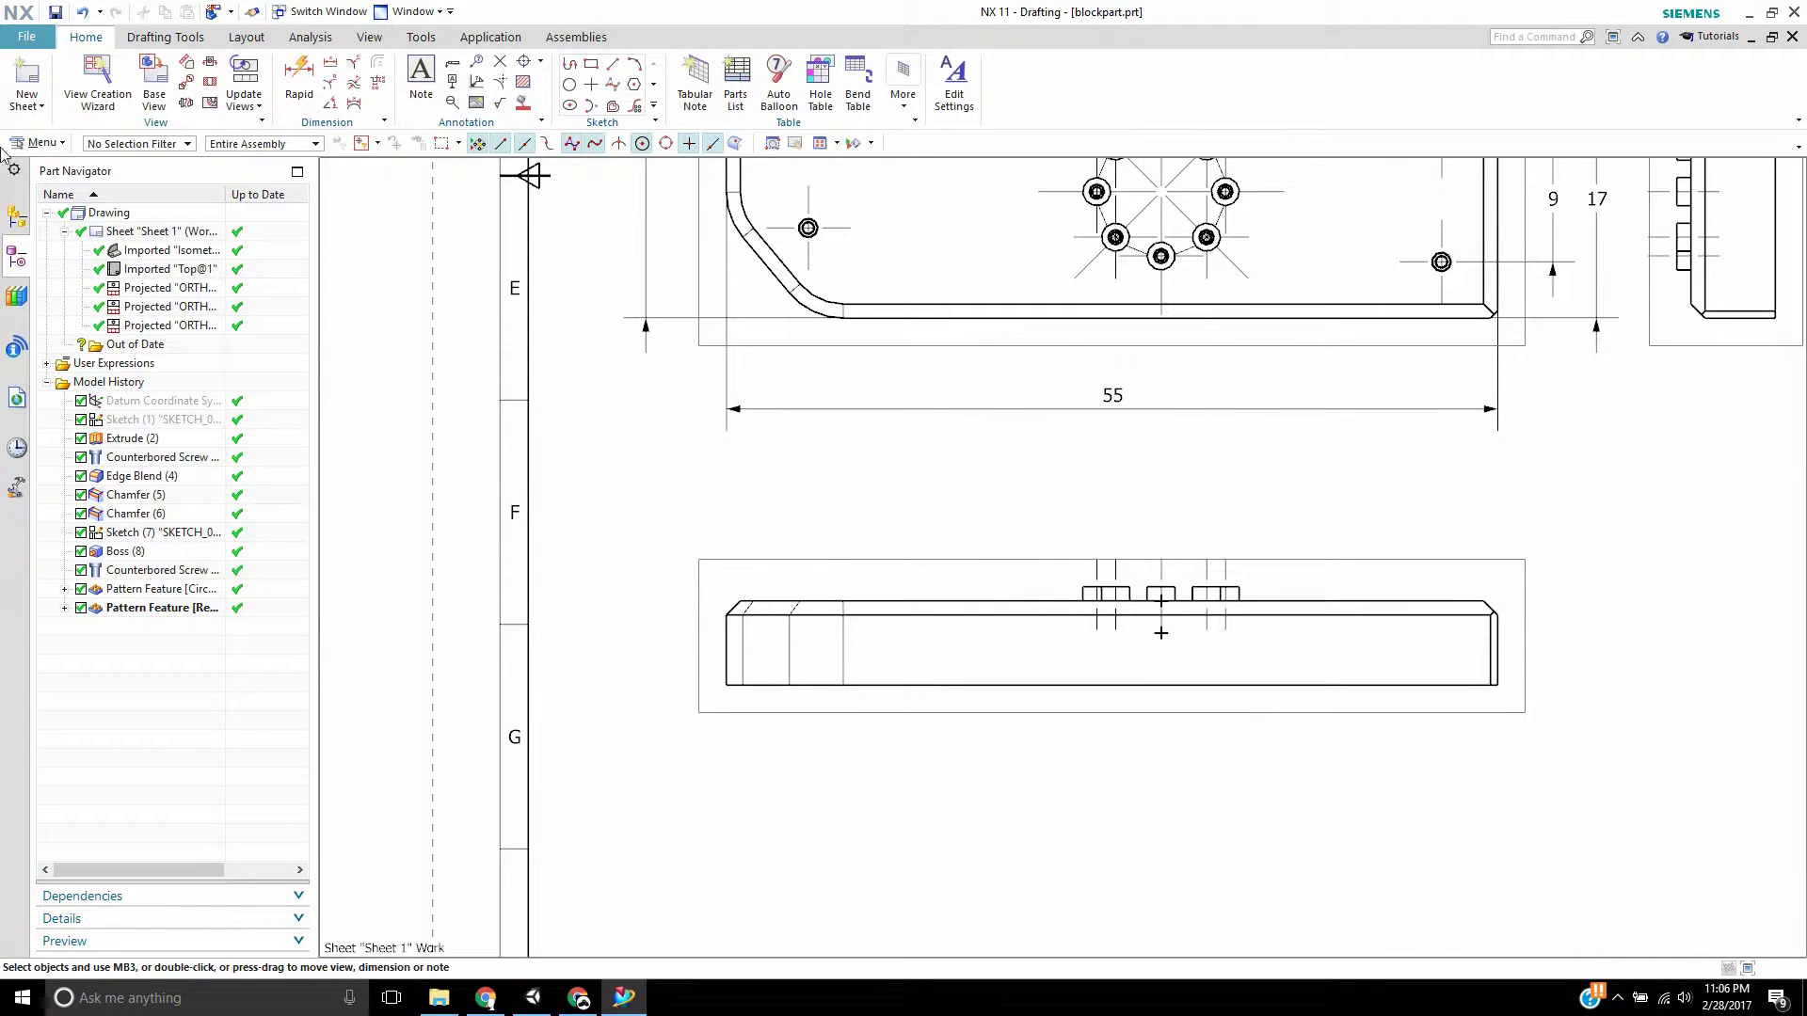
Step: Add a vertical 6 thickness dimension to the right of the bottom view
{"action": "left_click", "coordinate": [298, 83]}
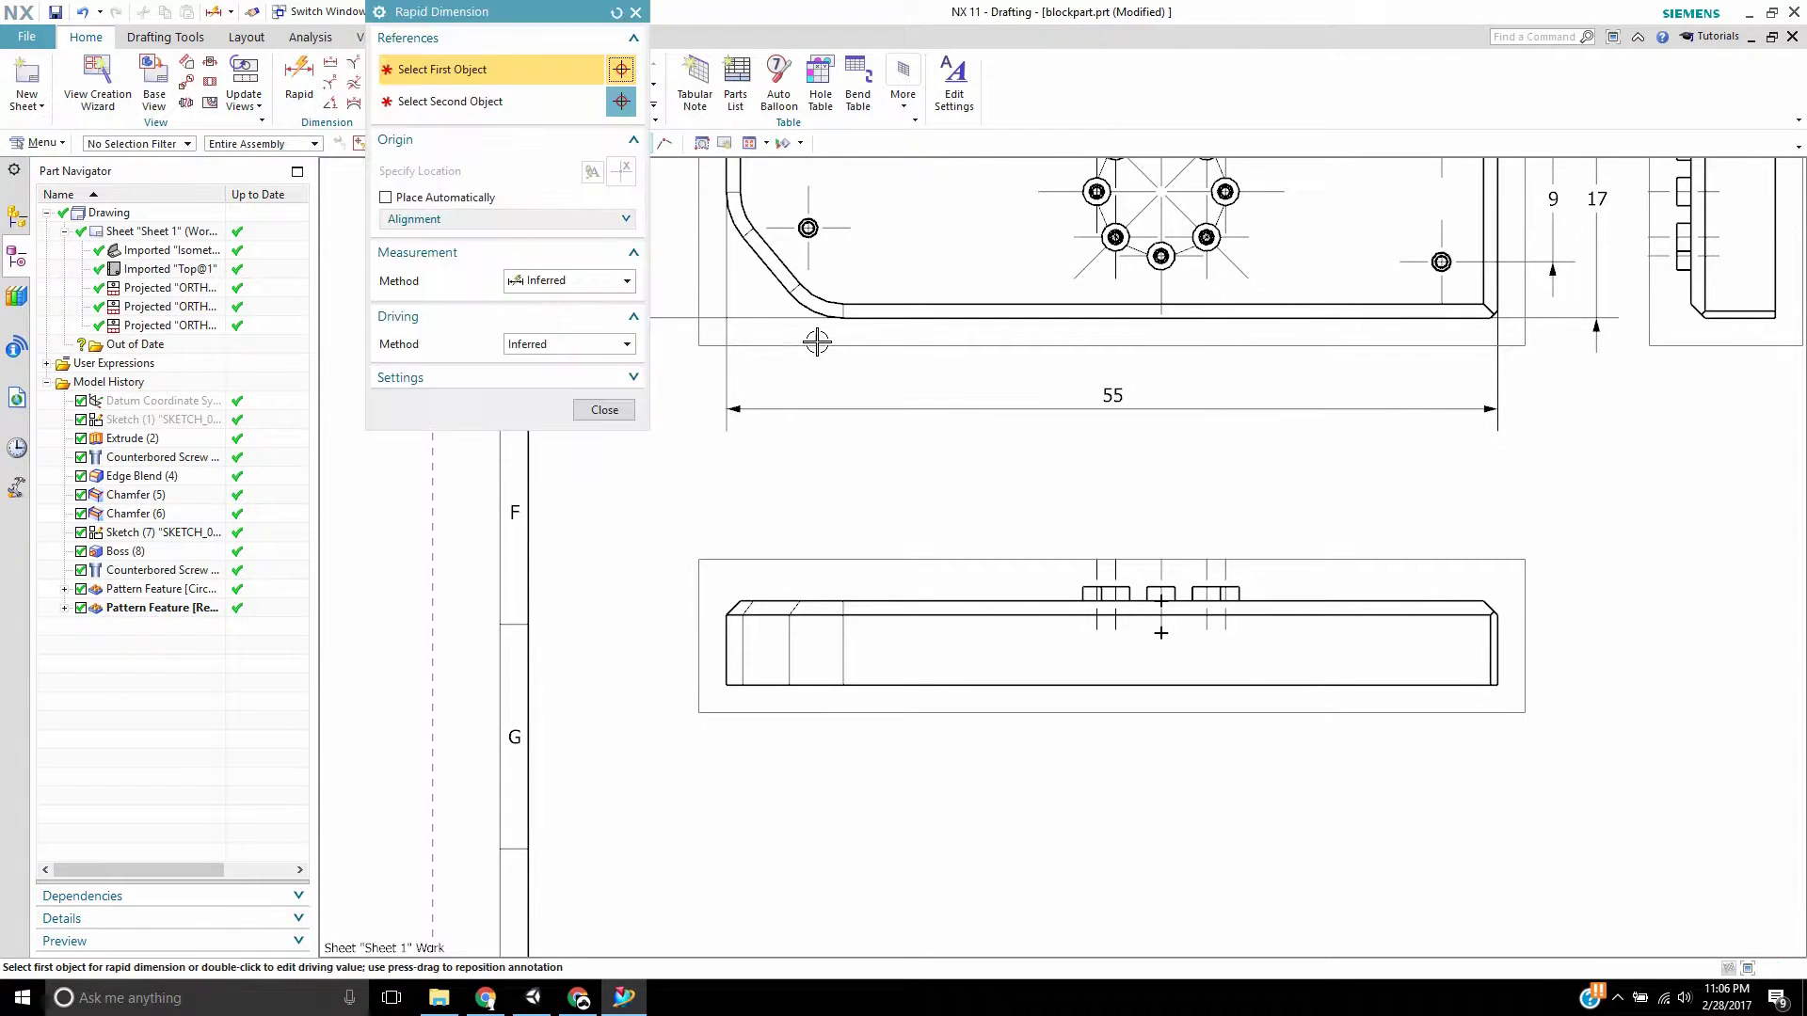
{"action": "scroll", "coordinate": [833, 433], "scroll_direction": "down", "scroll_amount": 3}
{"action": "scroll", "coordinate": [858, 705], "scroll_direction": "up", "scroll_amount": 2}
{"action": "scroll", "coordinate": [847, 593], "scroll_direction": "up", "scroll_amount": 2}
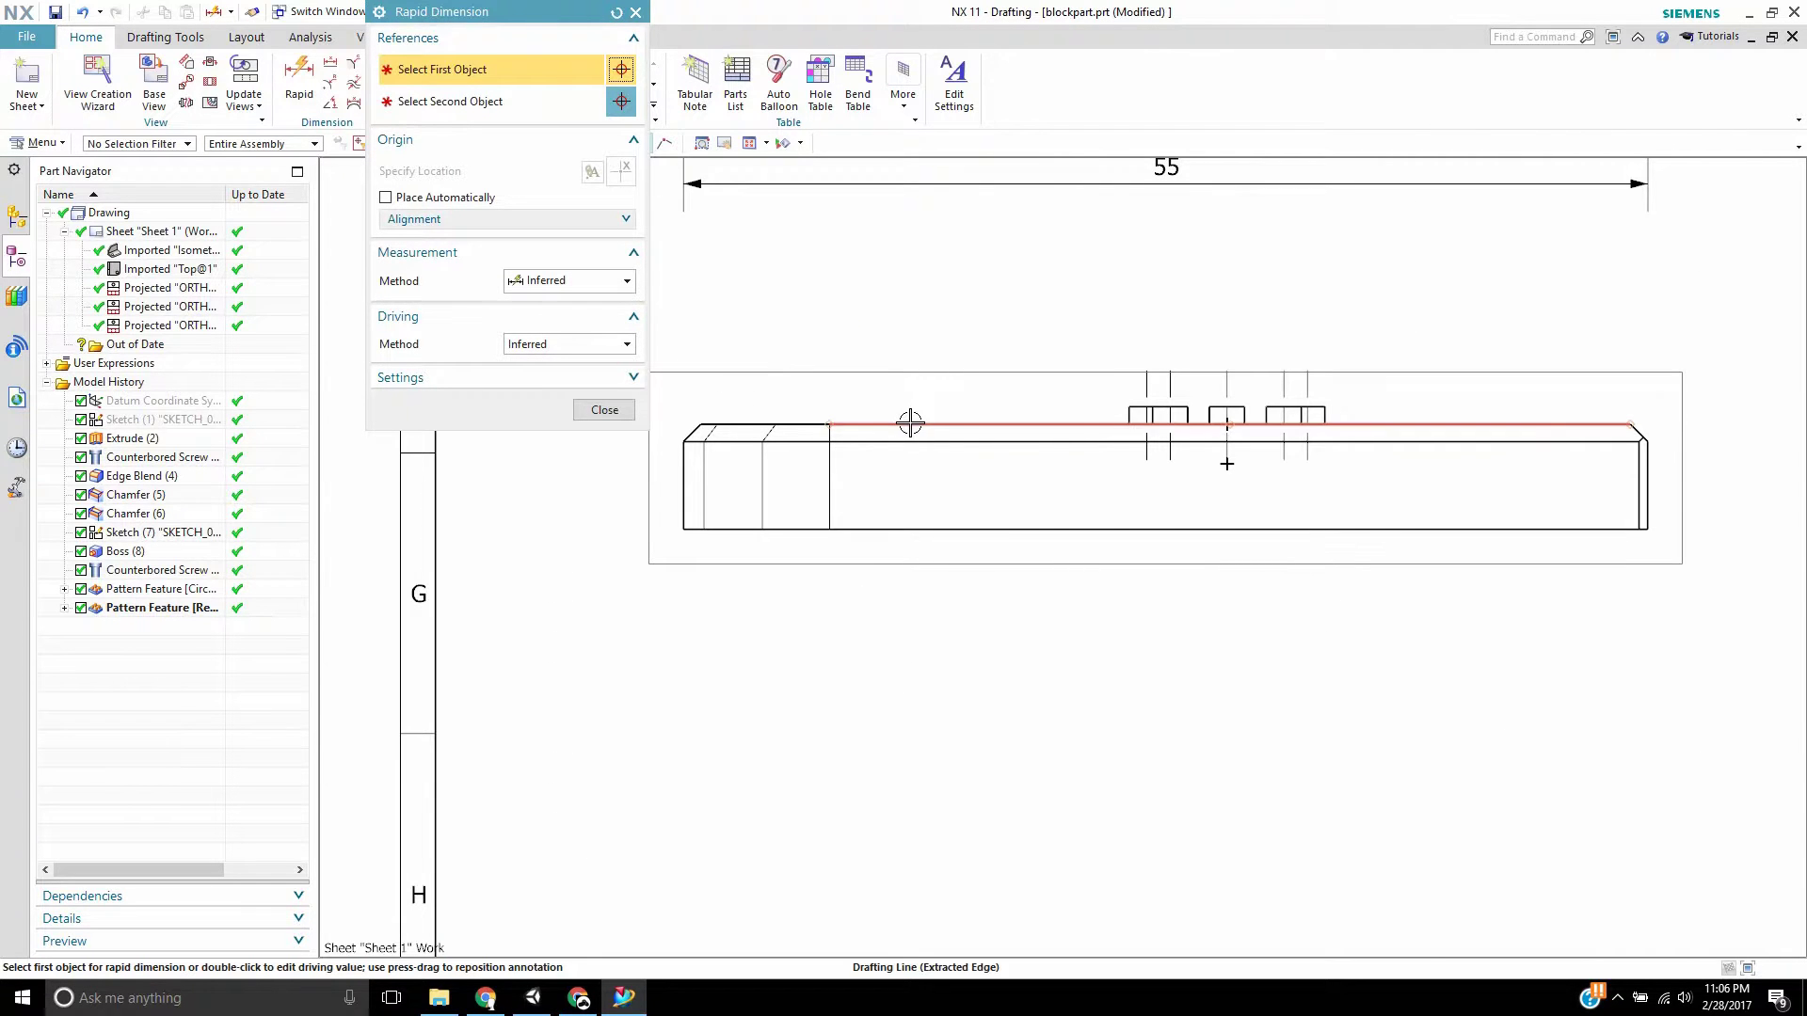
{"action": "left_click", "coordinate": [913, 424]}
{"action": "left_click", "coordinate": [951, 532]}
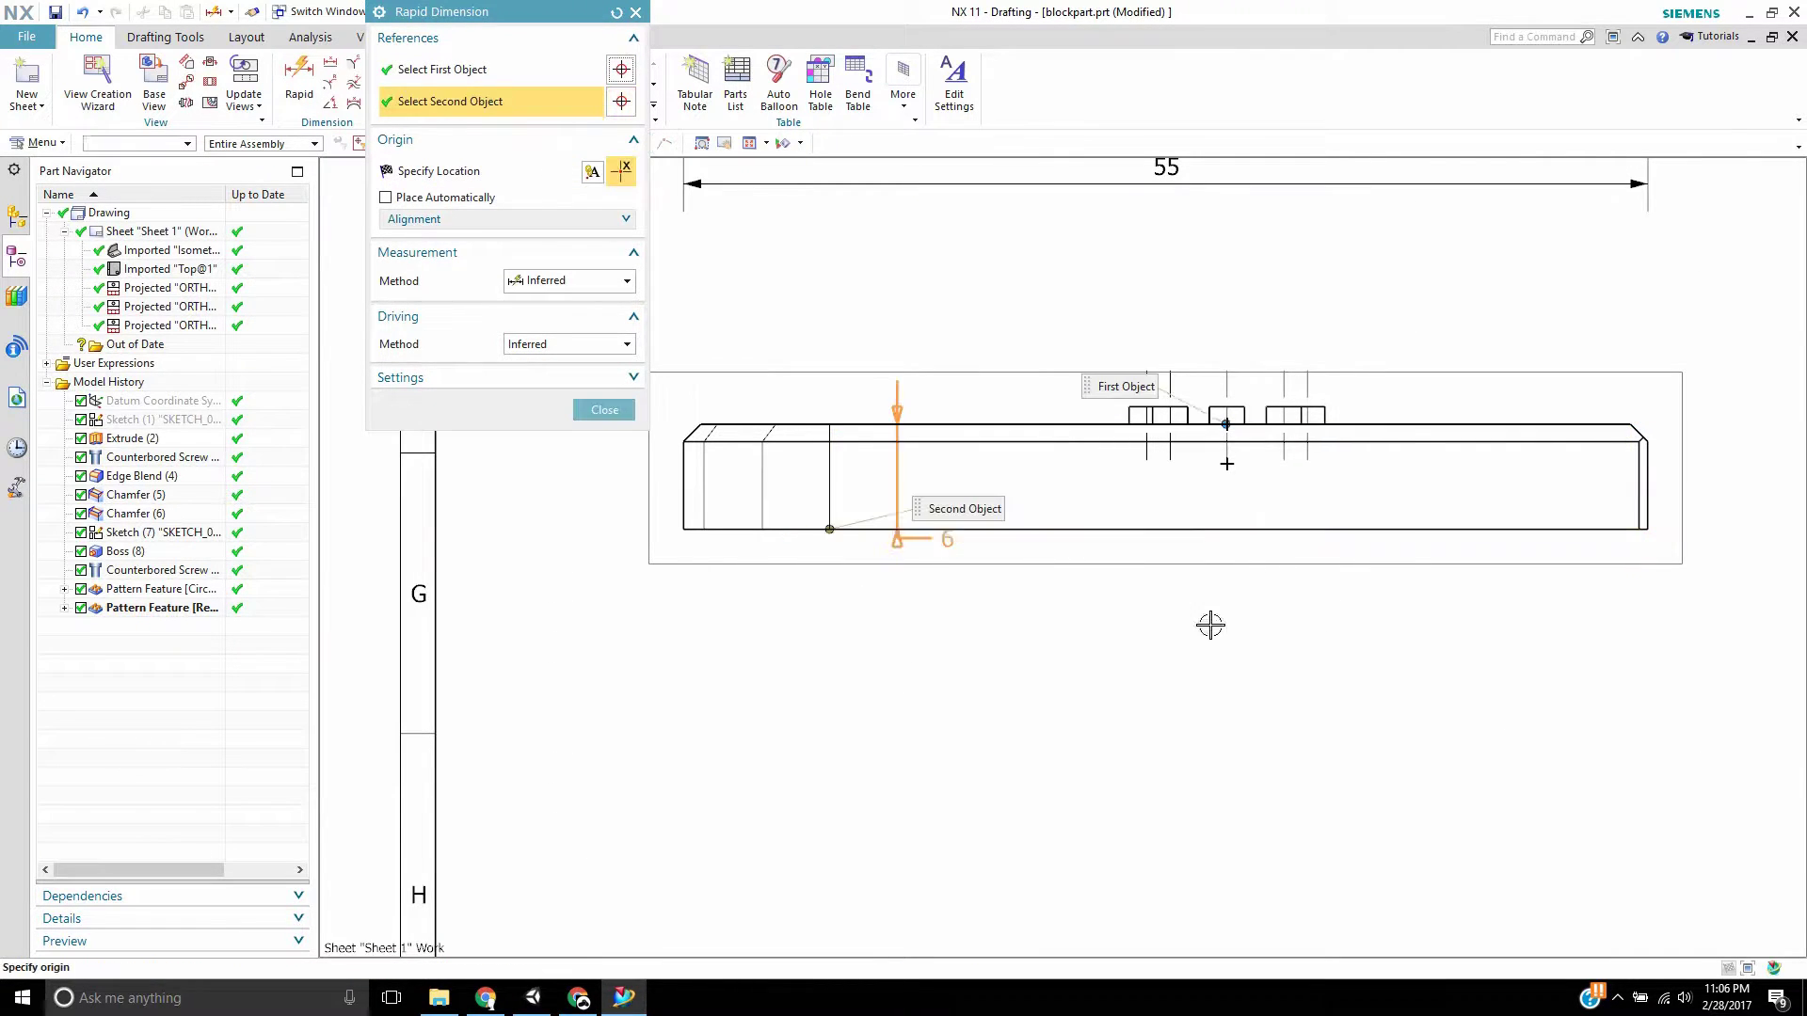
{"action": "left_click", "coordinate": [1726, 476]}
Step: Add a vertical 36.151 height dimension beside the side view and finish dimensioning
{"action": "scroll", "coordinate": [1045, 630], "scroll_direction": "down", "scroll_amount": 3}
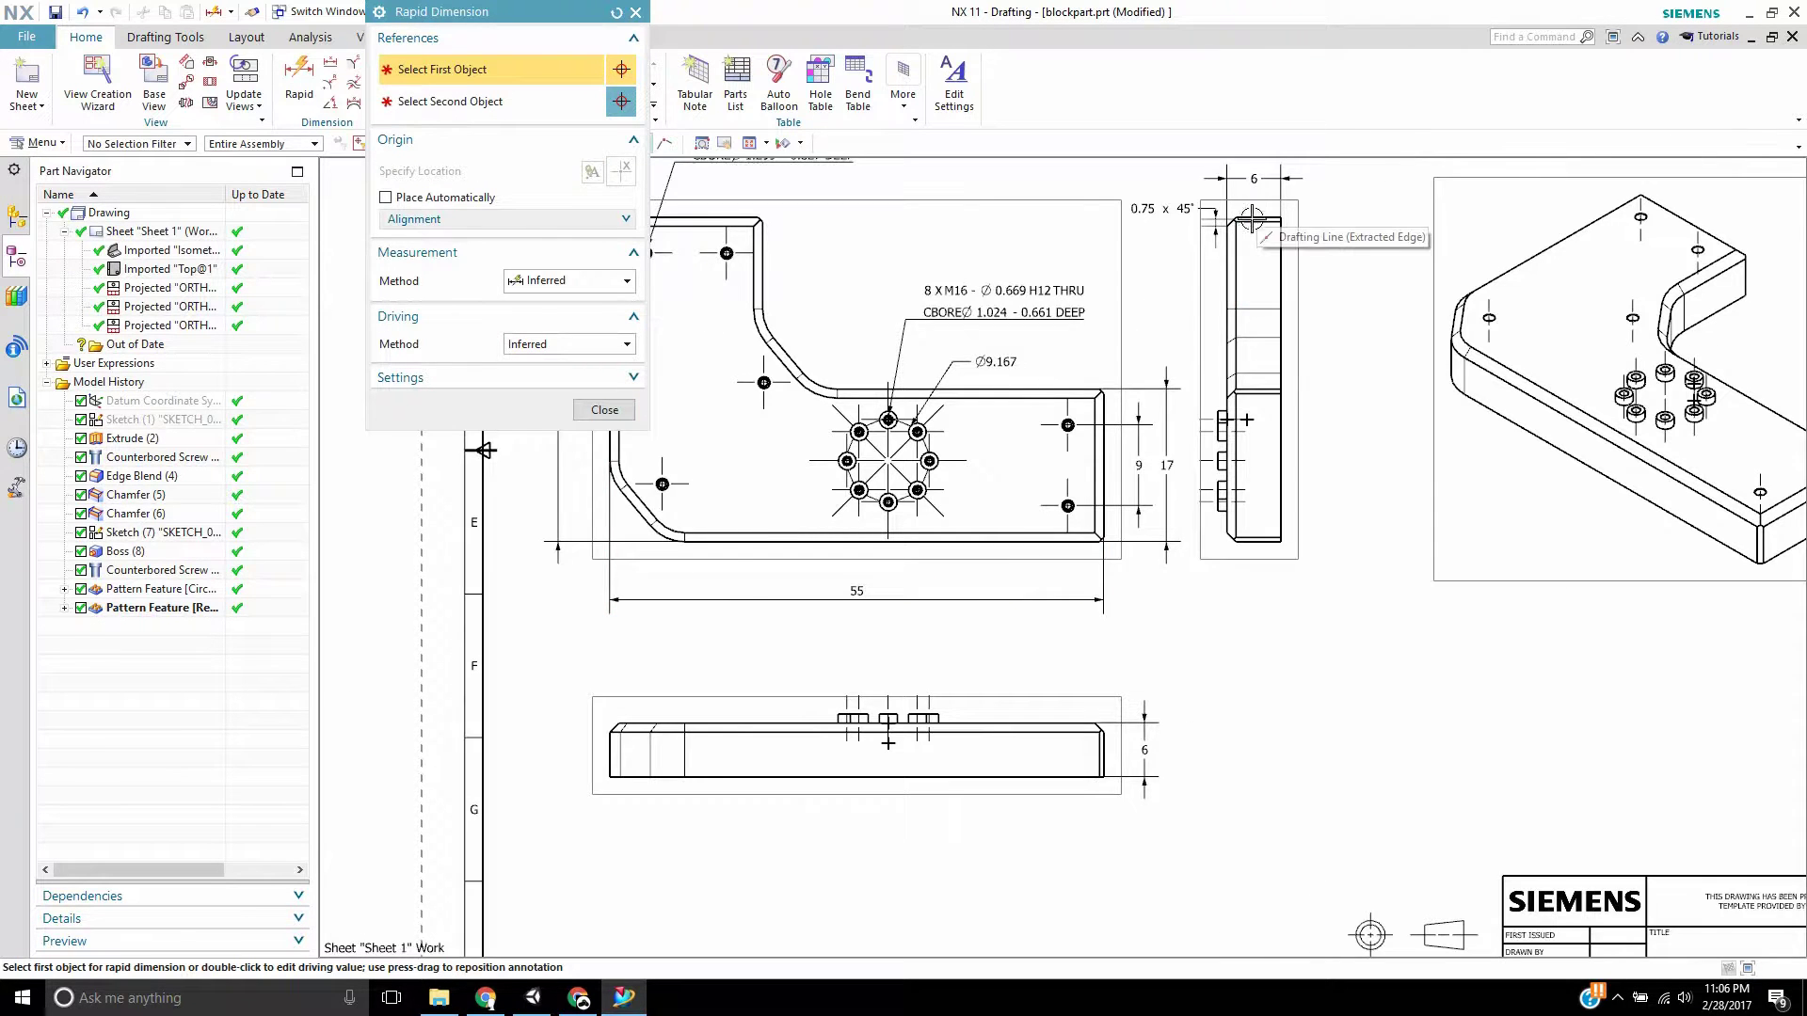
{"action": "scroll", "coordinate": [1304, 212], "scroll_direction": "up", "scroll_amount": 3}
{"action": "left_click", "coordinate": [1292, 231]}
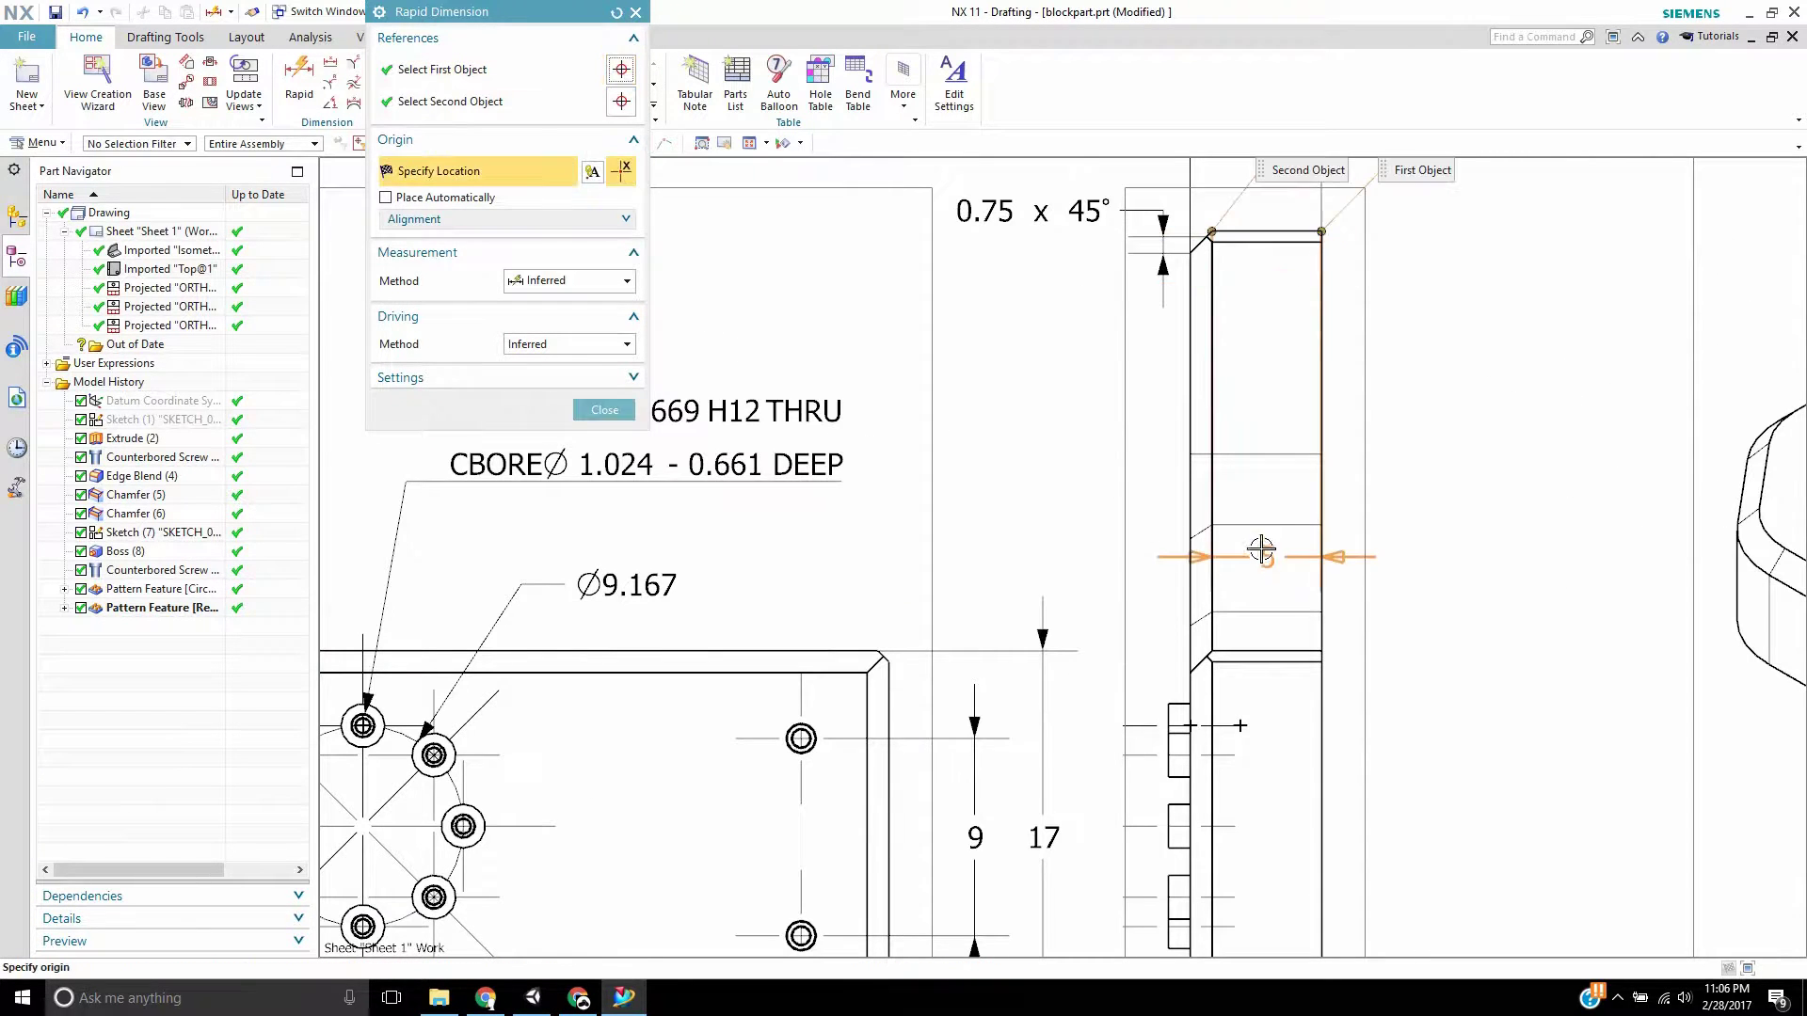
{"action": "scroll", "coordinate": [1261, 536], "scroll_direction": "down", "scroll_amount": 3}
{"action": "left_click", "coordinate": [1298, 527]}
{"action": "left_click", "coordinate": [1262, 844]}
{"action": "left_click", "coordinate": [1371, 579]}
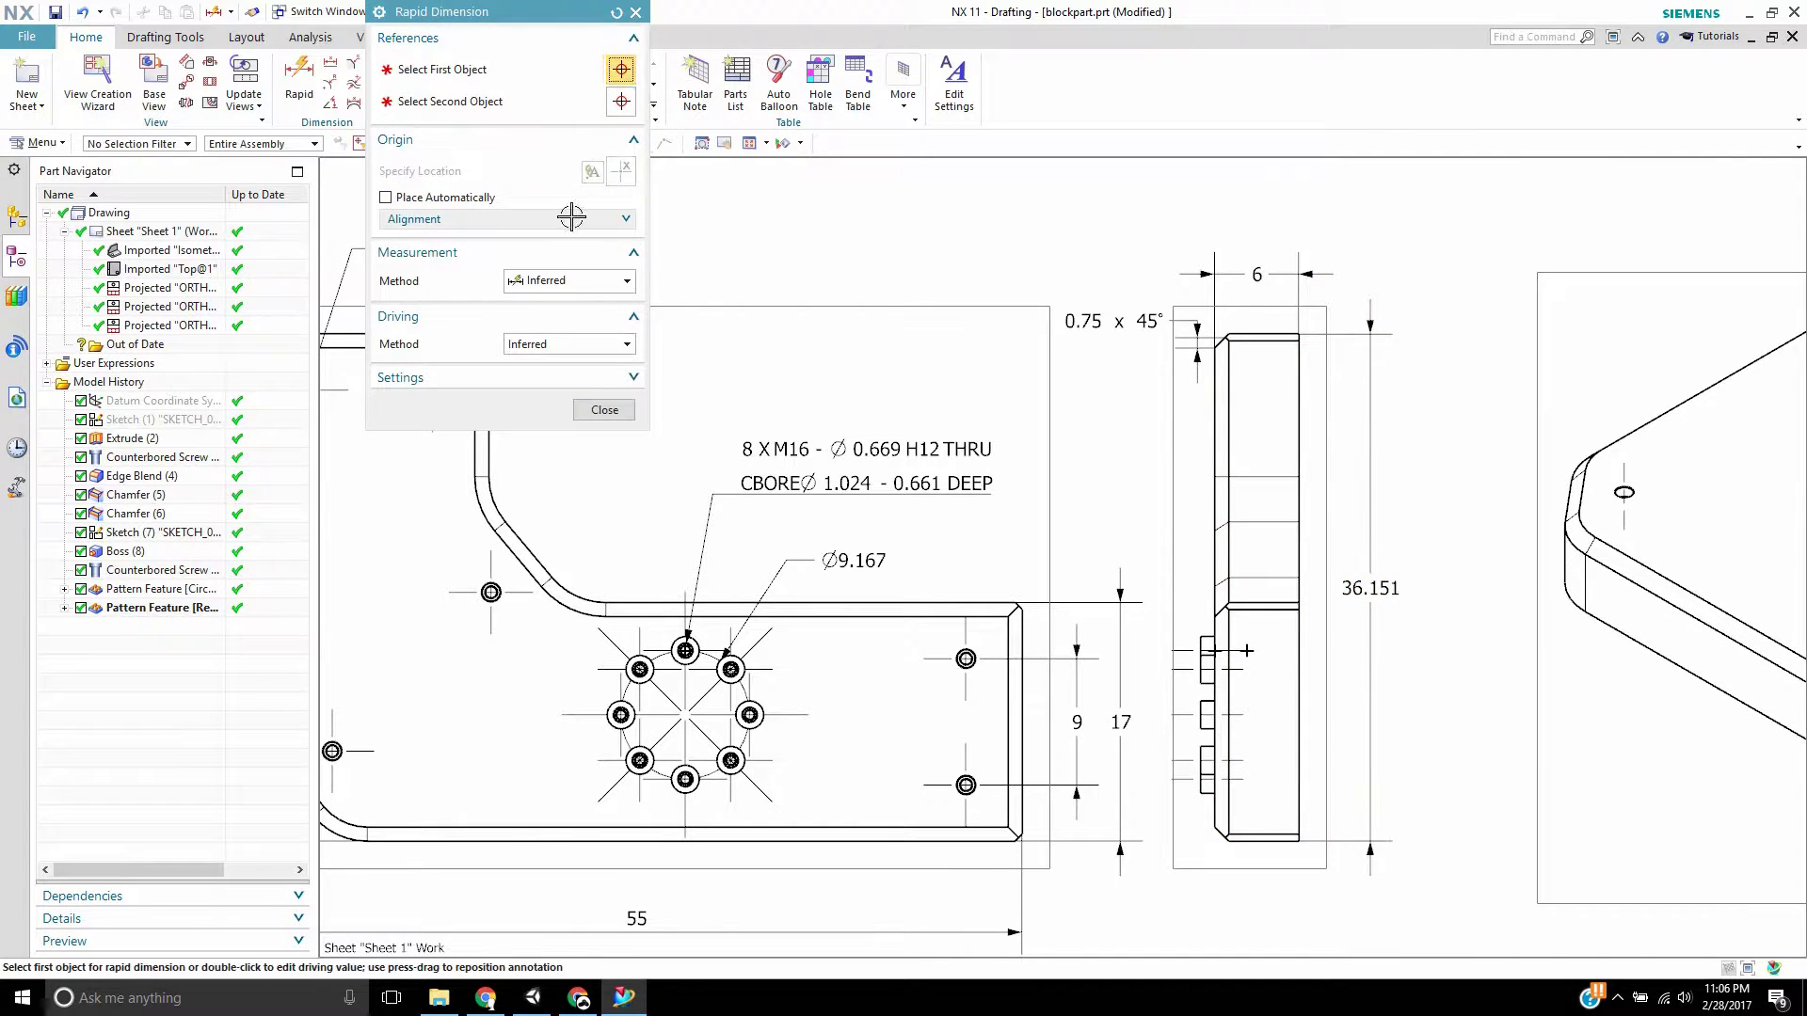
{"action": "left_click", "coordinate": [603, 410]}
{"action": "scroll", "coordinate": [658, 390], "scroll_direction": "down", "scroll_amount": 3}
{"action": "mouse_move", "coordinate": [706, 389]}
{"action": "middle_mouse_down"}
{"action": "mouse_move", "coordinate": [847, 509]}
{"action": "mouse_move", "coordinate": [811, 453]}
{"action": "middle_mouse_up"}
Step: Inspect the M20 and 8 X M16 hole callouts on the top view, then bring up Drafting Tools
{"action": "scroll", "coordinate": [738, 373], "scroll_direction": "up", "scroll_amount": 3}
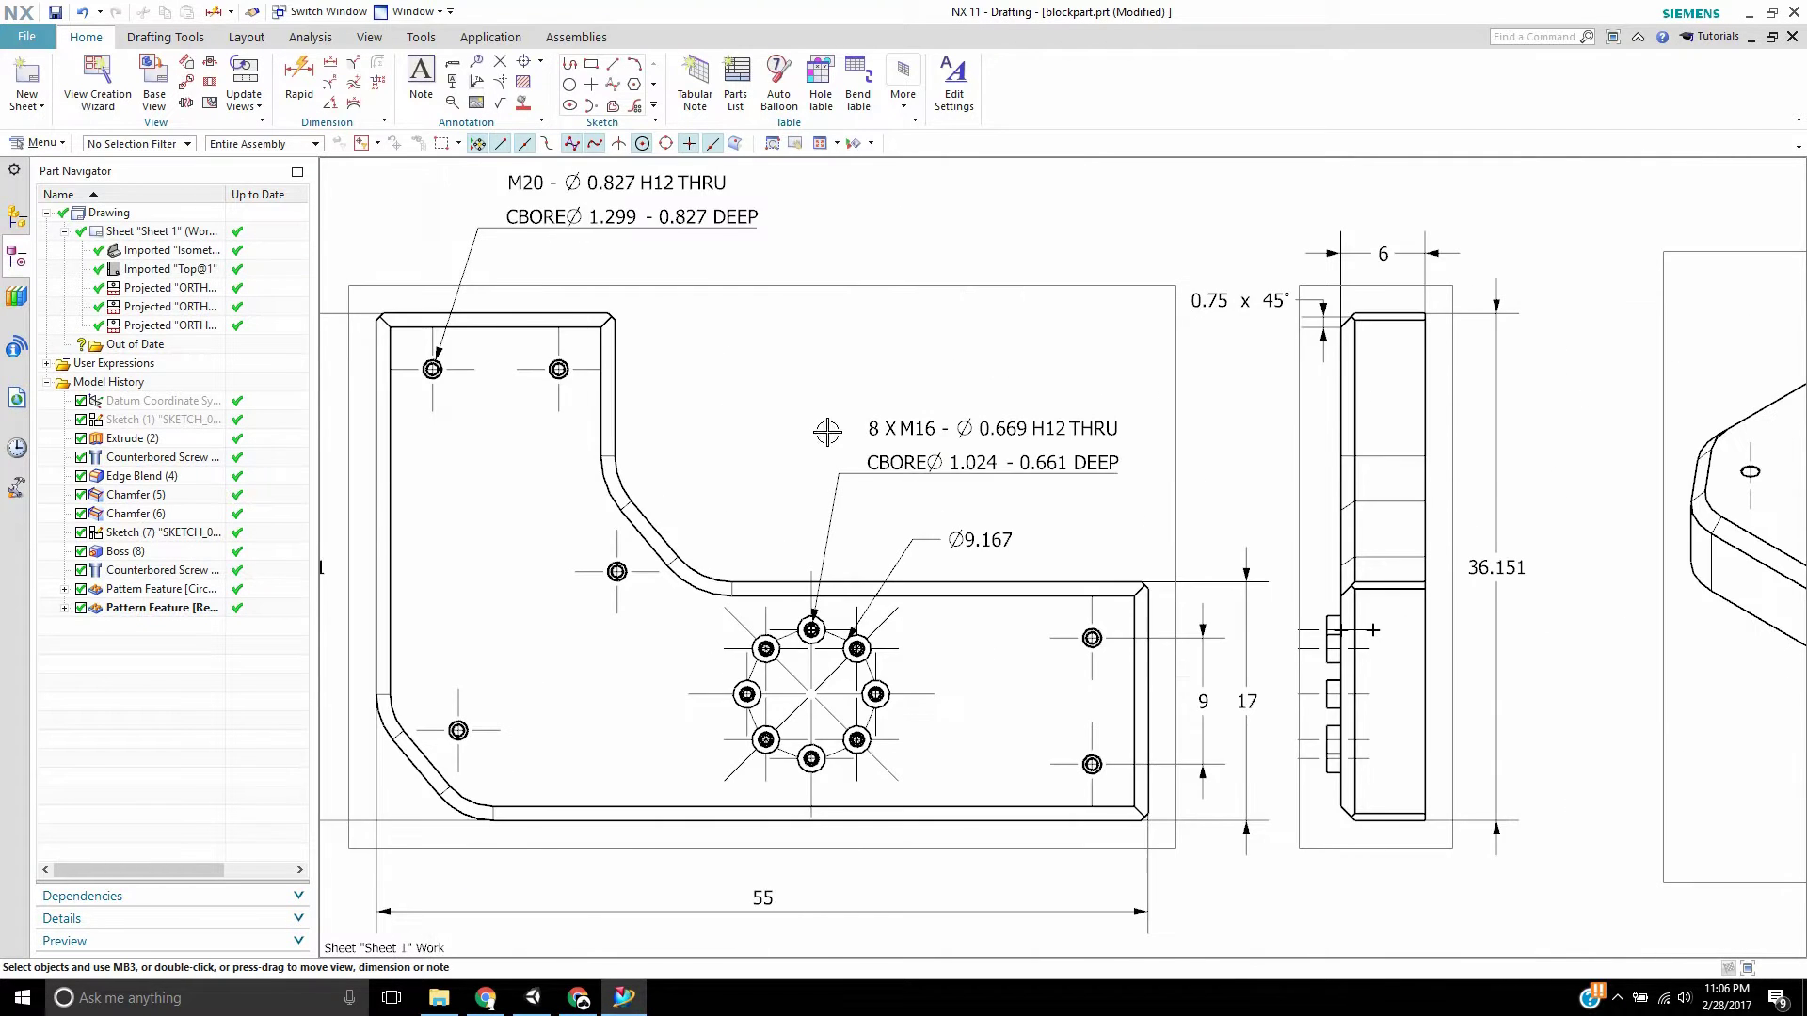
{"action": "scroll", "coordinate": [932, 409], "scroll_direction": "down", "scroll_amount": 2}
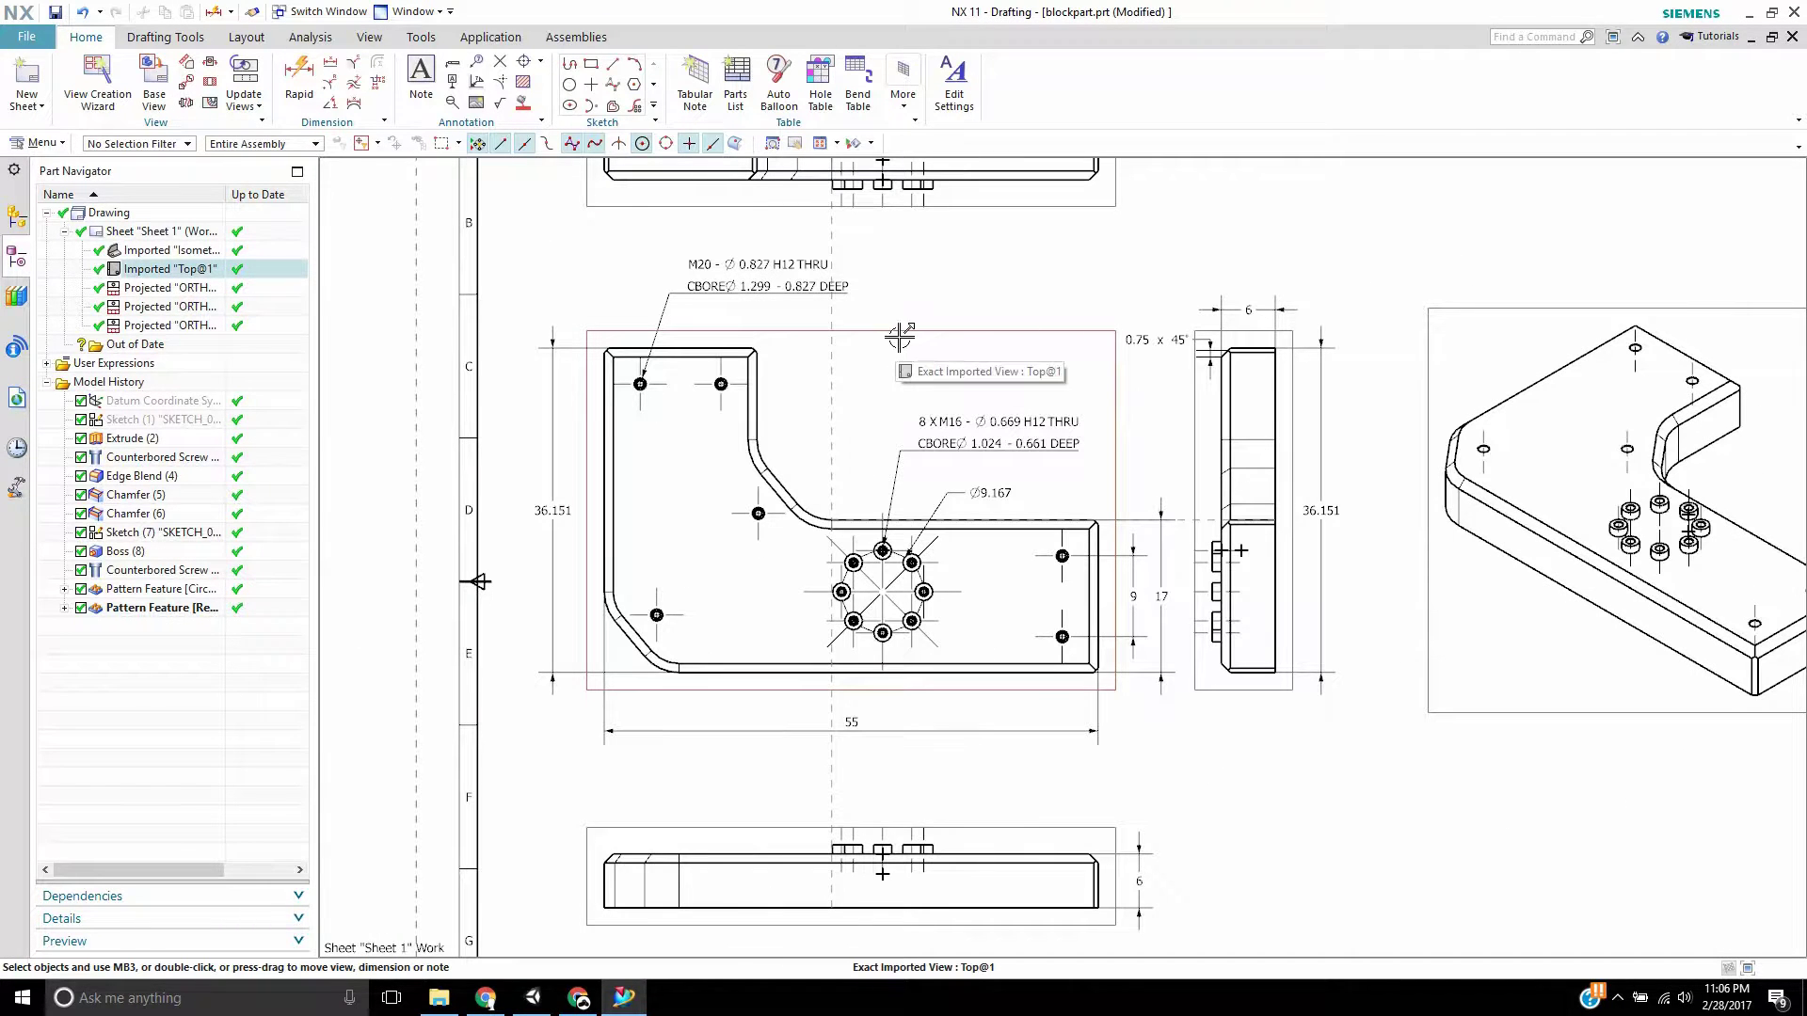
{"action": "scroll", "coordinate": [1100, 352], "scroll_direction": "up", "scroll_amount": 1}
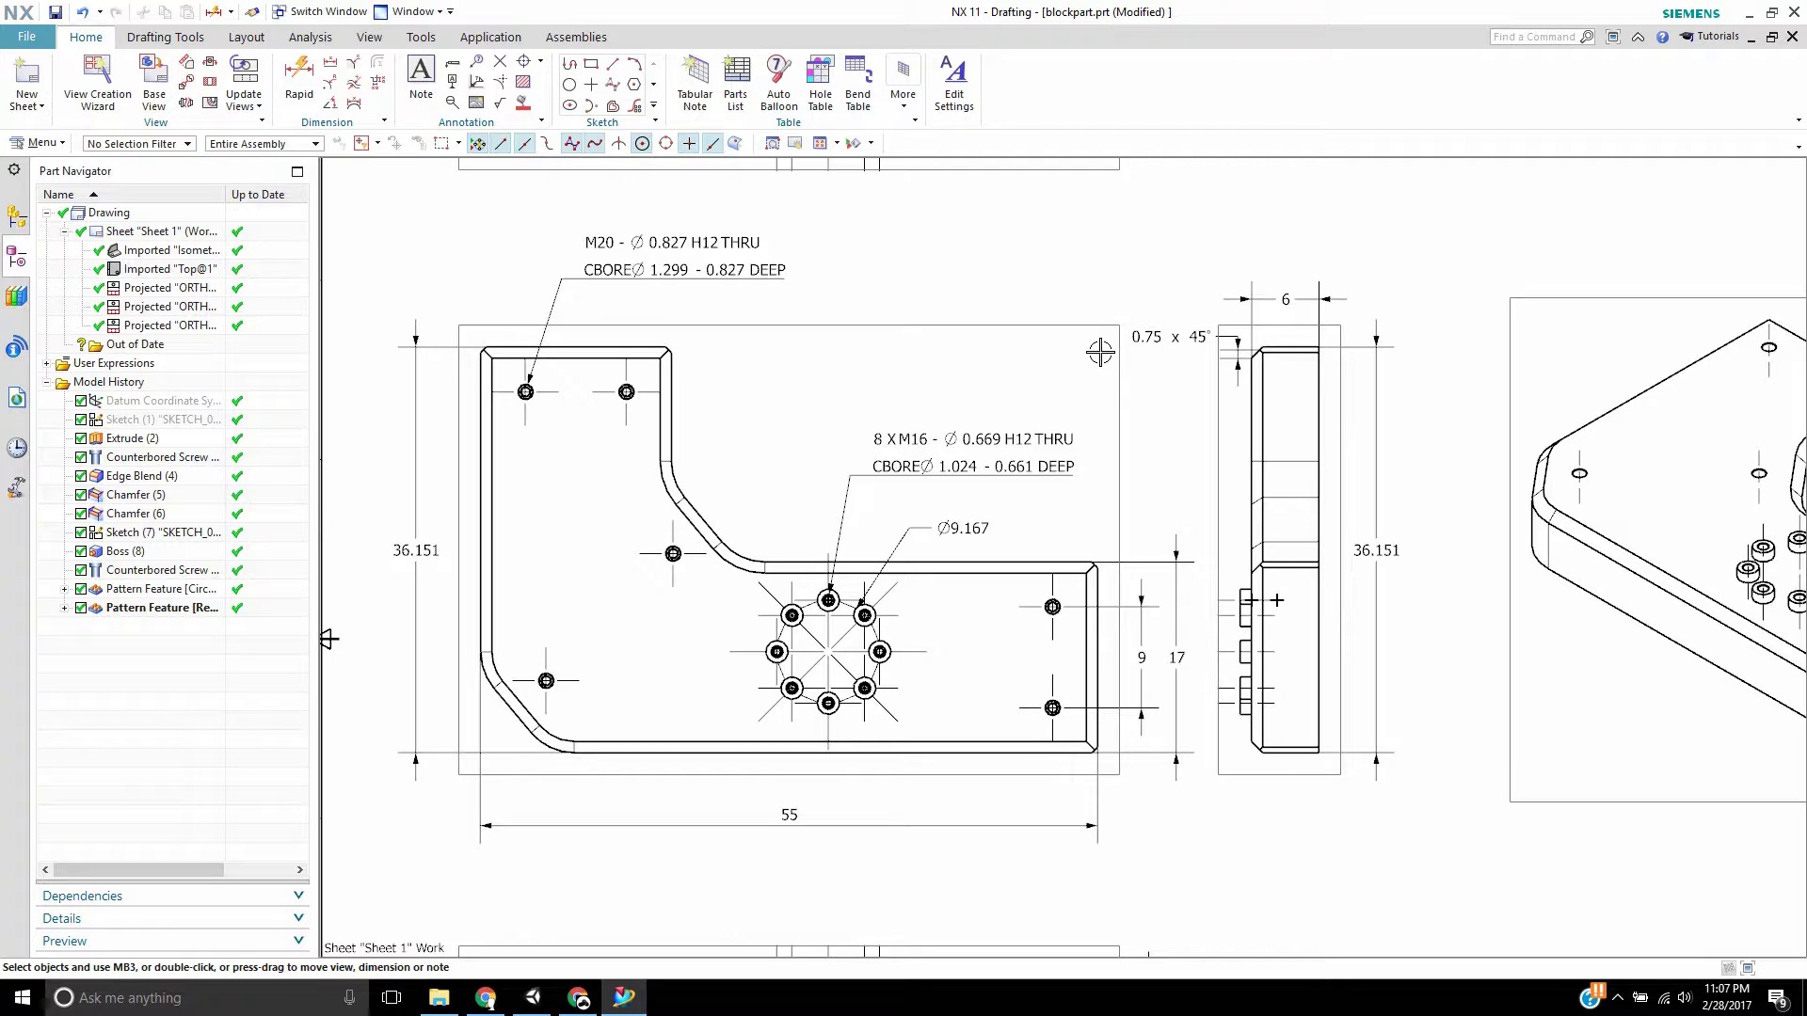
{"action": "scroll", "coordinate": [503, 280], "scroll_direction": "down", "scroll_amount": 5}
{"action": "scroll", "coordinate": [737, 204], "scroll_direction": "up", "scroll_amount": 5}
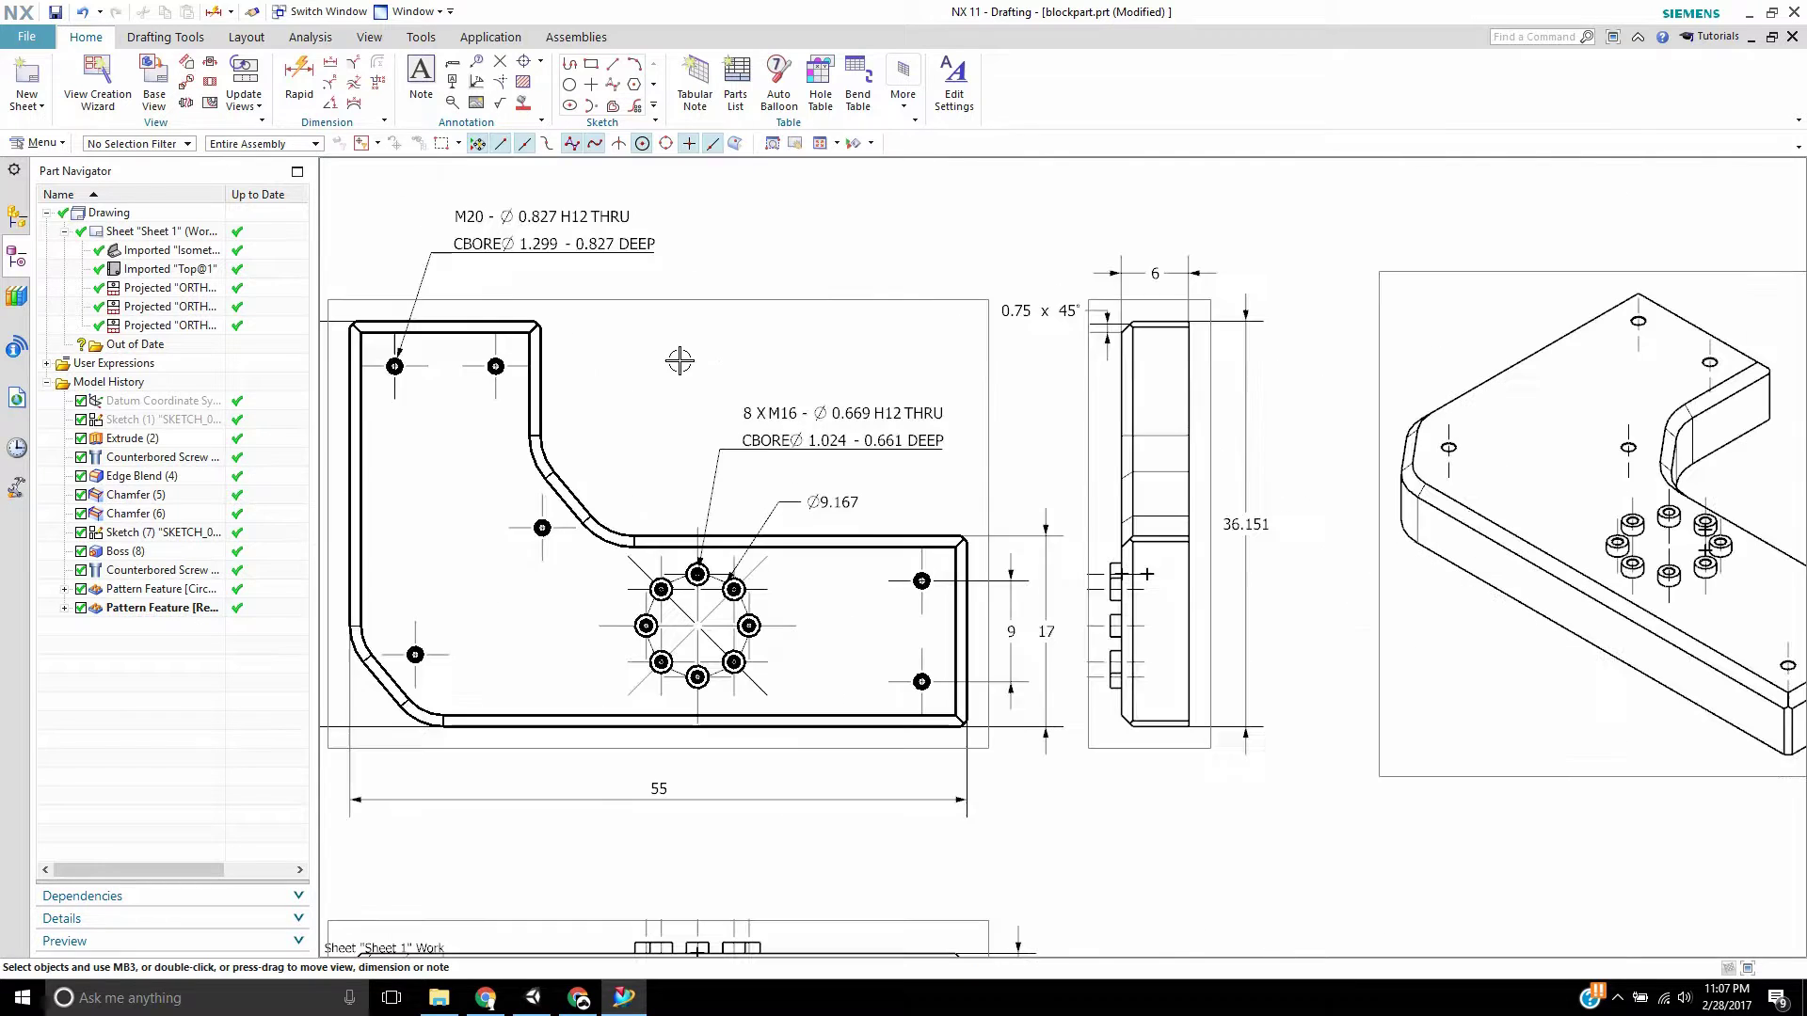
{"action": "scroll", "coordinate": [759, 373], "scroll_direction": "down", "scroll_amount": 2}
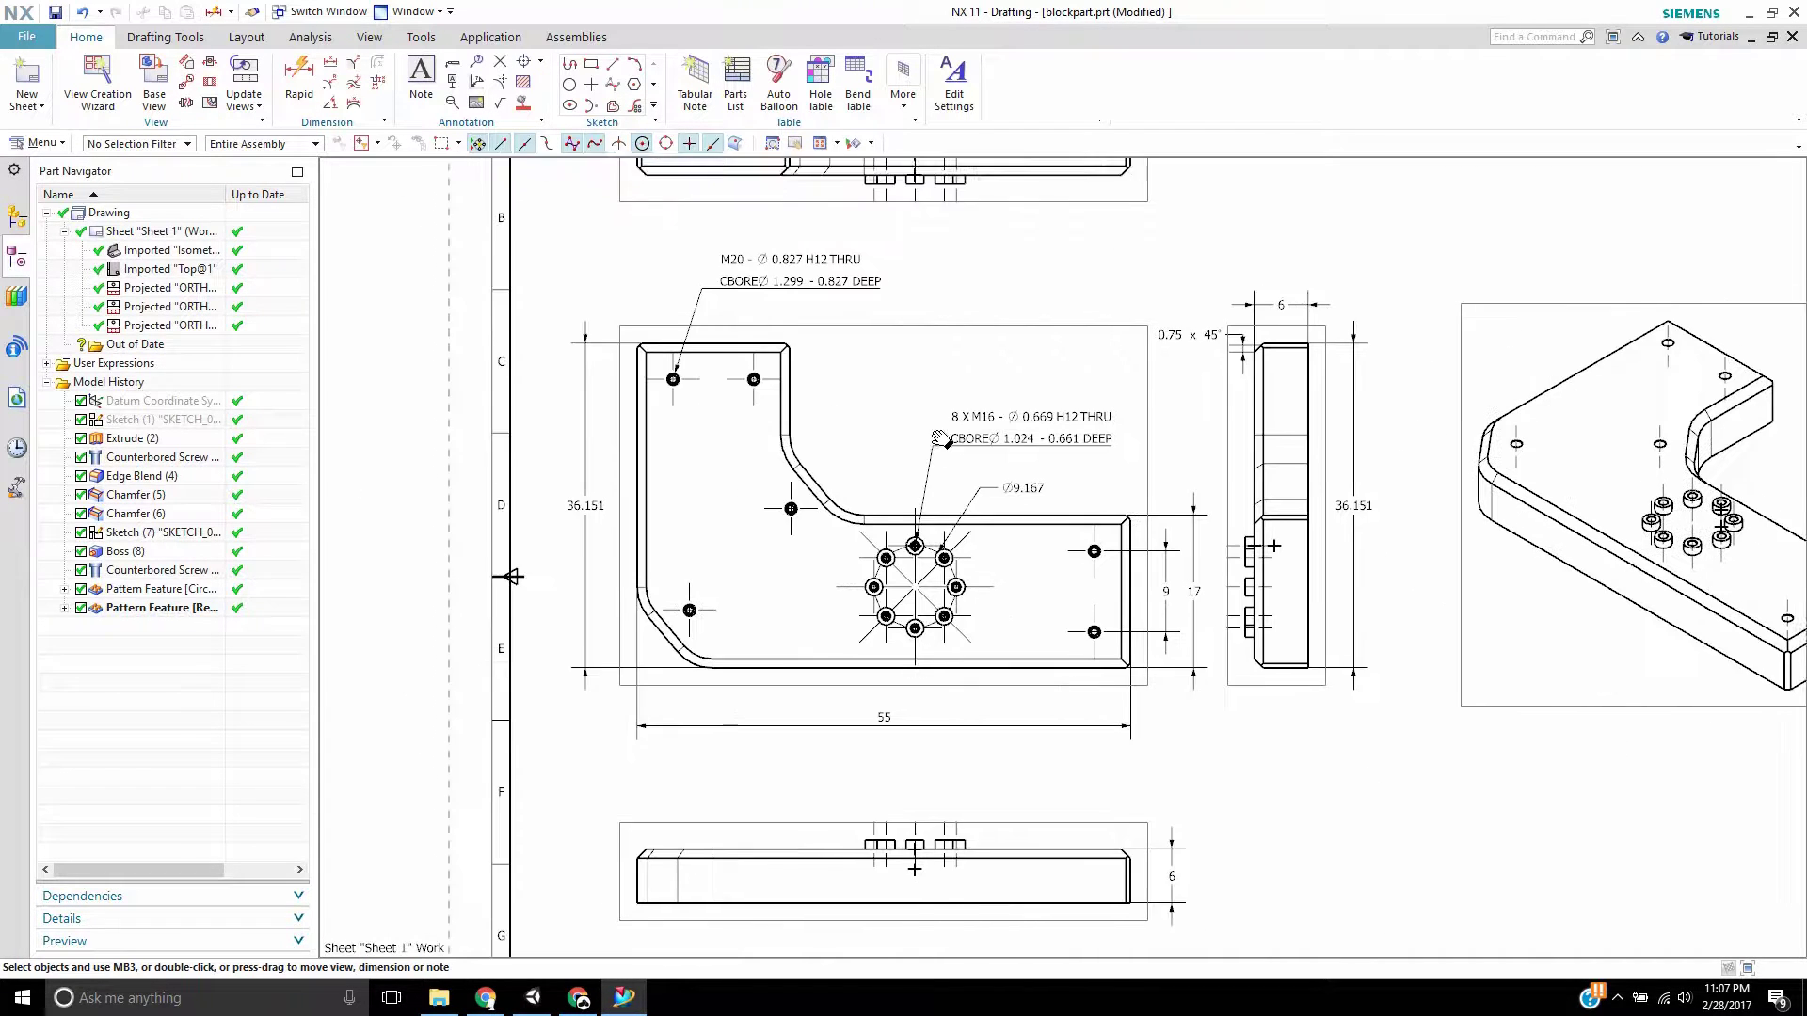
{"action": "scroll", "coordinate": [874, 388], "scroll_direction": "up", "scroll_amount": 6}
{"action": "scroll", "coordinate": [874, 388], "scroll_direction": "down", "scroll_amount": 4}
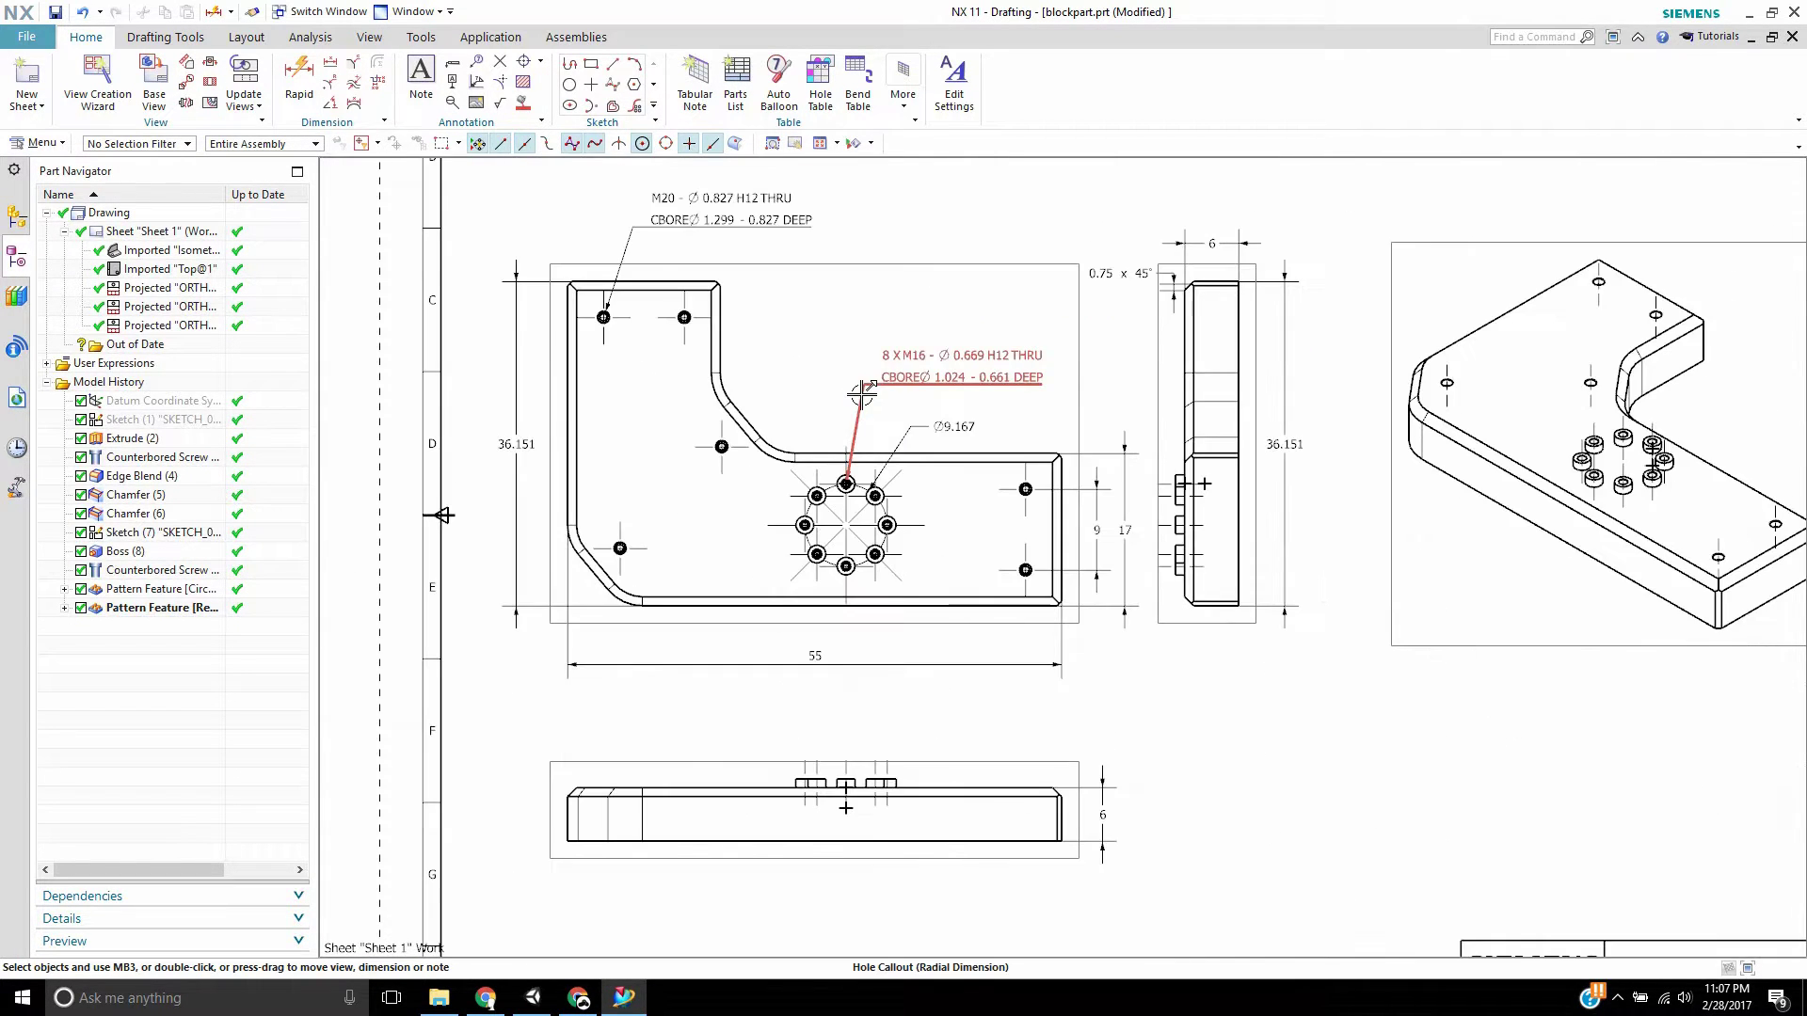
{"action": "scroll", "coordinate": [857, 391], "scroll_direction": "up", "scroll_amount": 3}
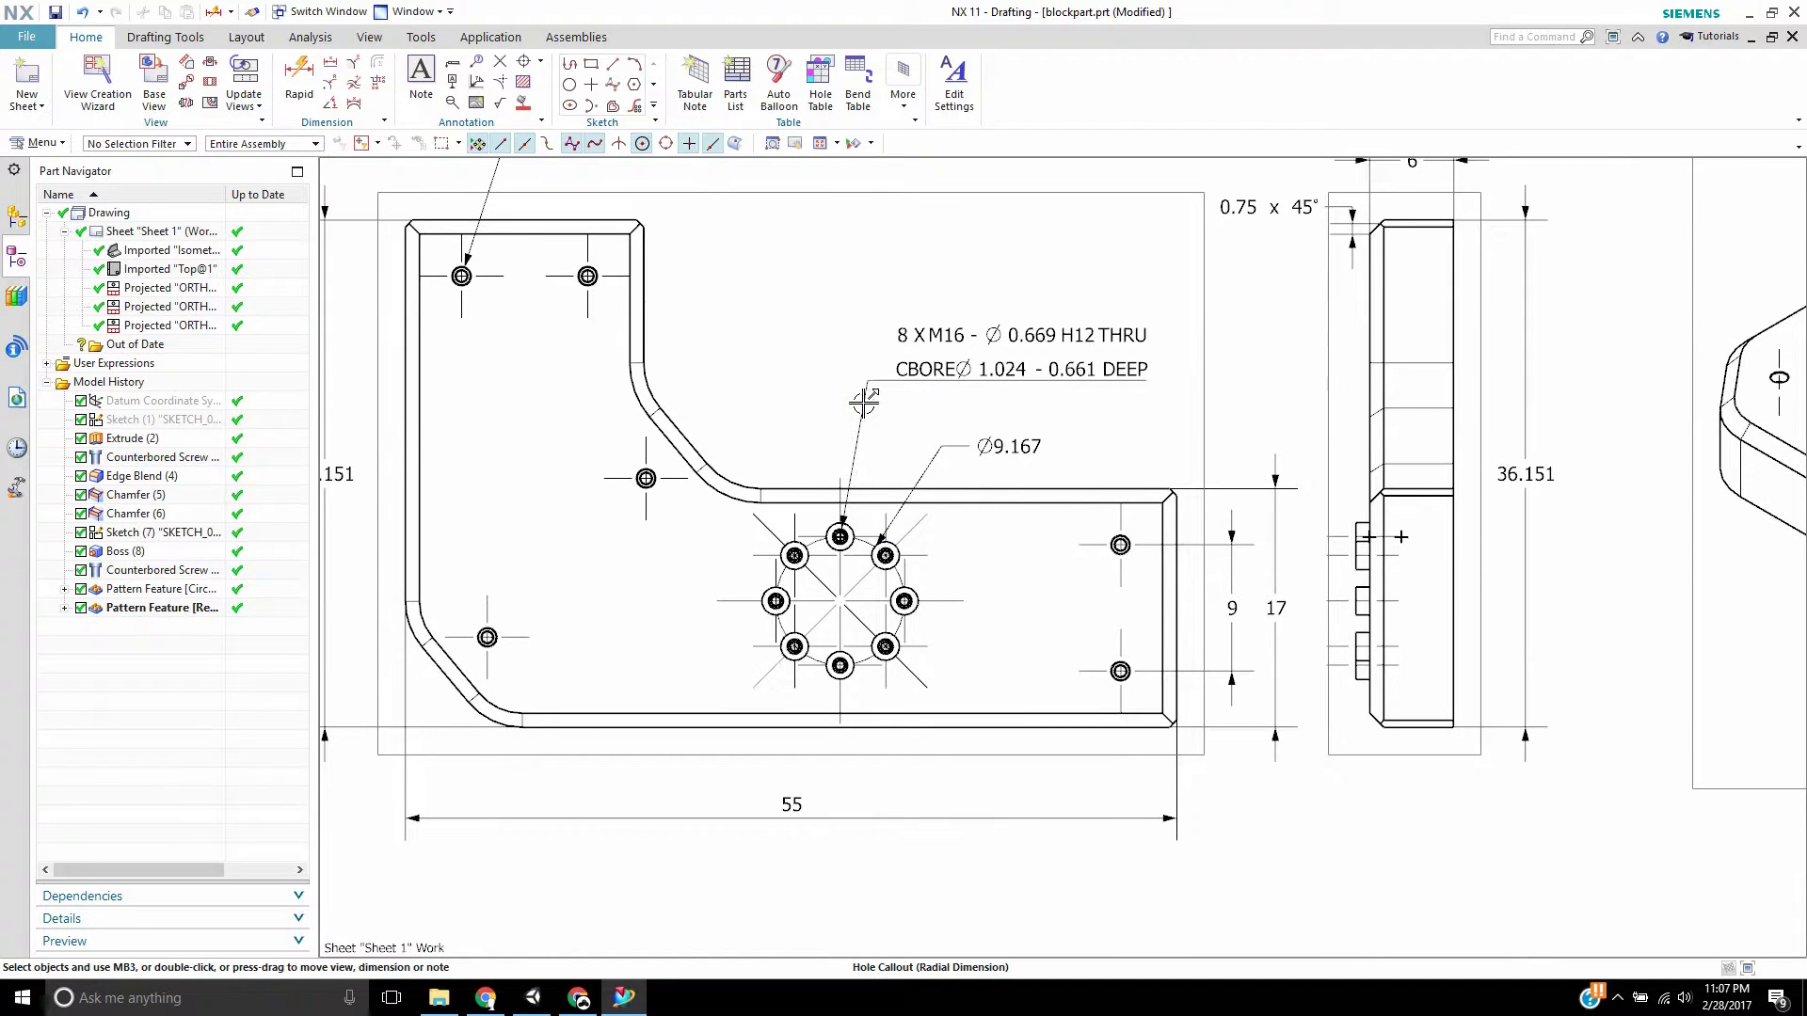
{"action": "scroll", "coordinate": [857, 391], "scroll_direction": "down", "scroll_amount": 4}
{"action": "scroll", "coordinate": [842, 353], "scroll_direction": "up", "scroll_amount": 4}
{"action": "scroll", "coordinate": [842, 354], "scroll_direction": "up", "scroll_amount": 2}
{"action": "scroll", "coordinate": [857, 337], "scroll_direction": "down", "scroll_amount": 2}
{"action": "scroll", "coordinate": [832, 327], "scroll_direction": "down", "scroll_amount": 2}
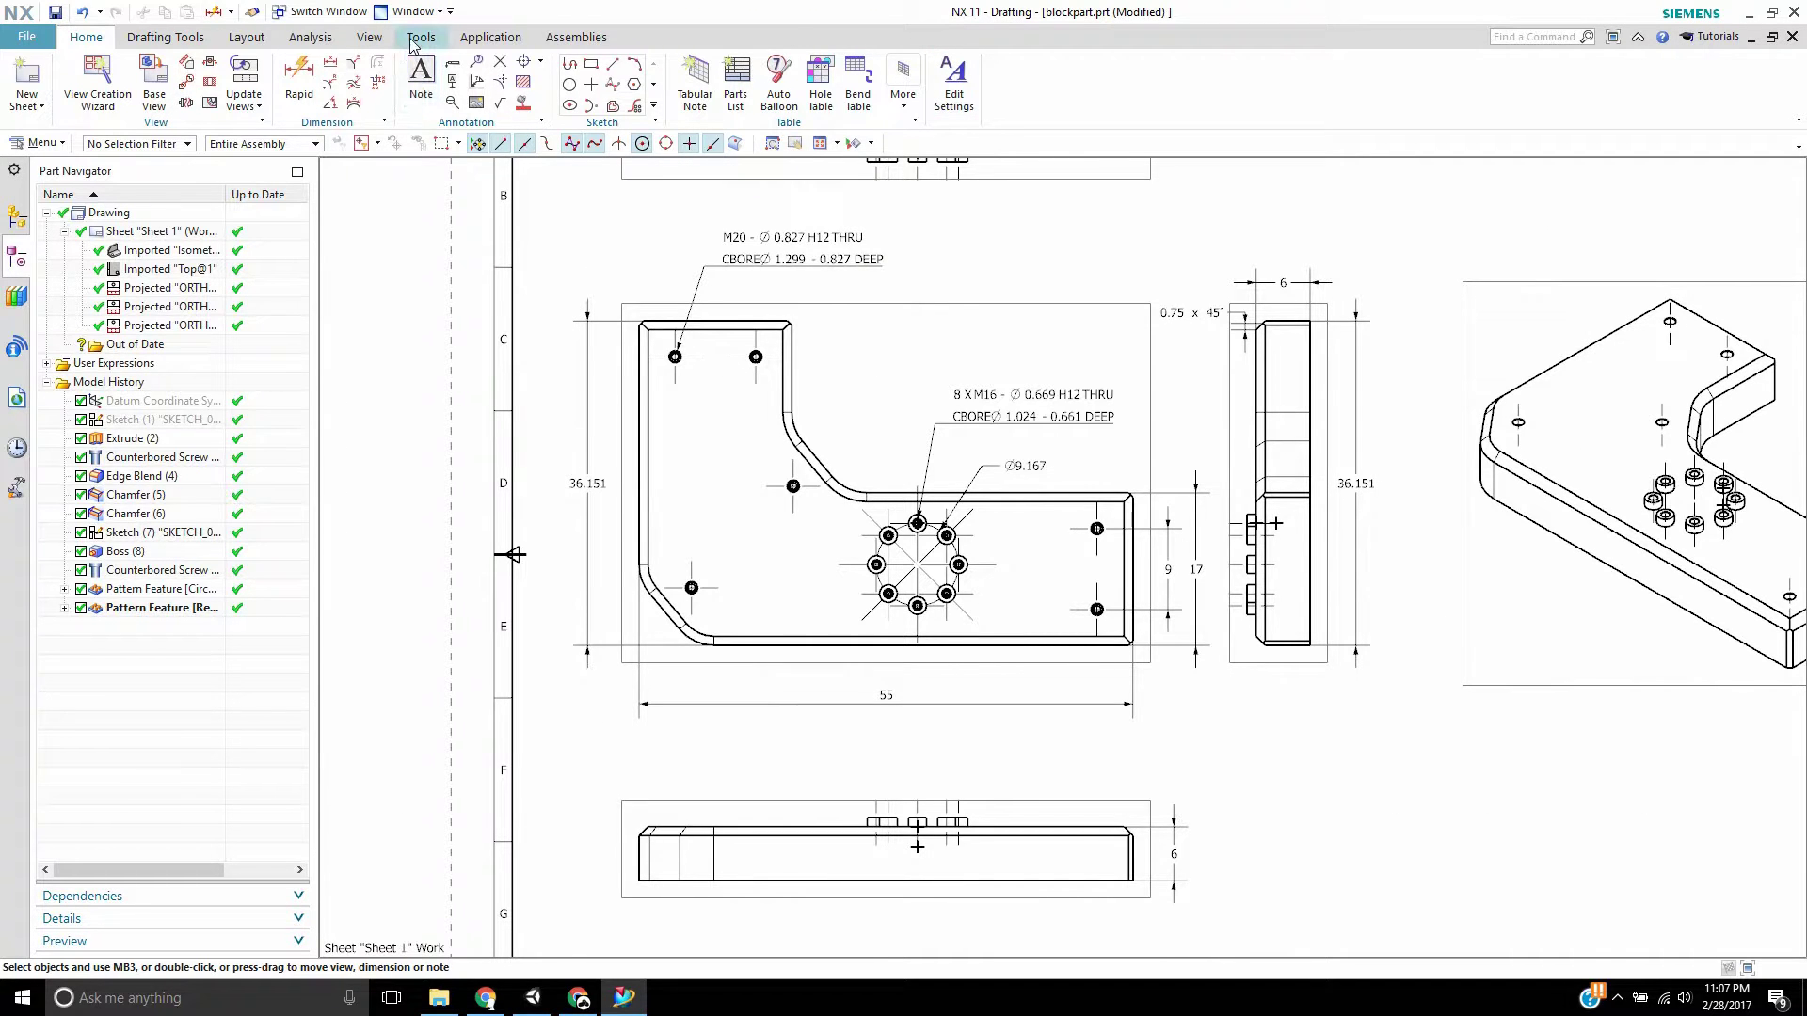
{"action": "left_click", "coordinate": [185, 38]}
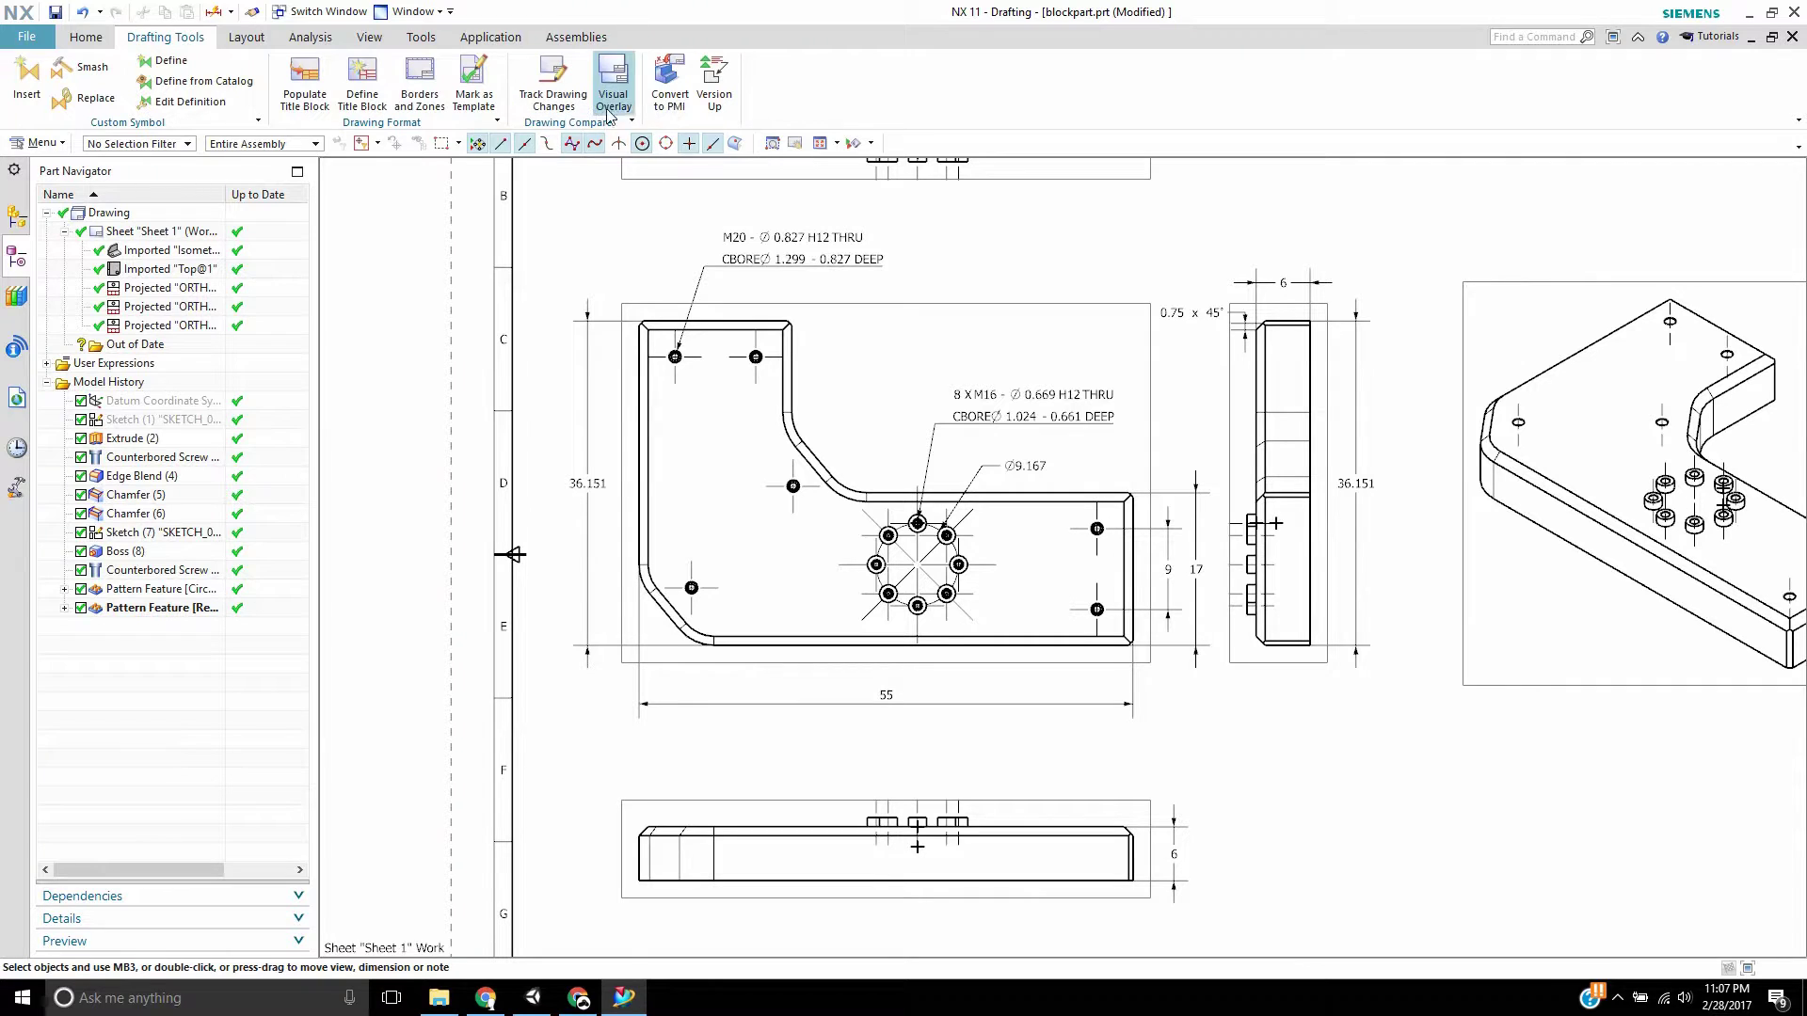
Step: Start Convert to PMI and set its conversion type to View
{"action": "left_click", "coordinate": [670, 83]}
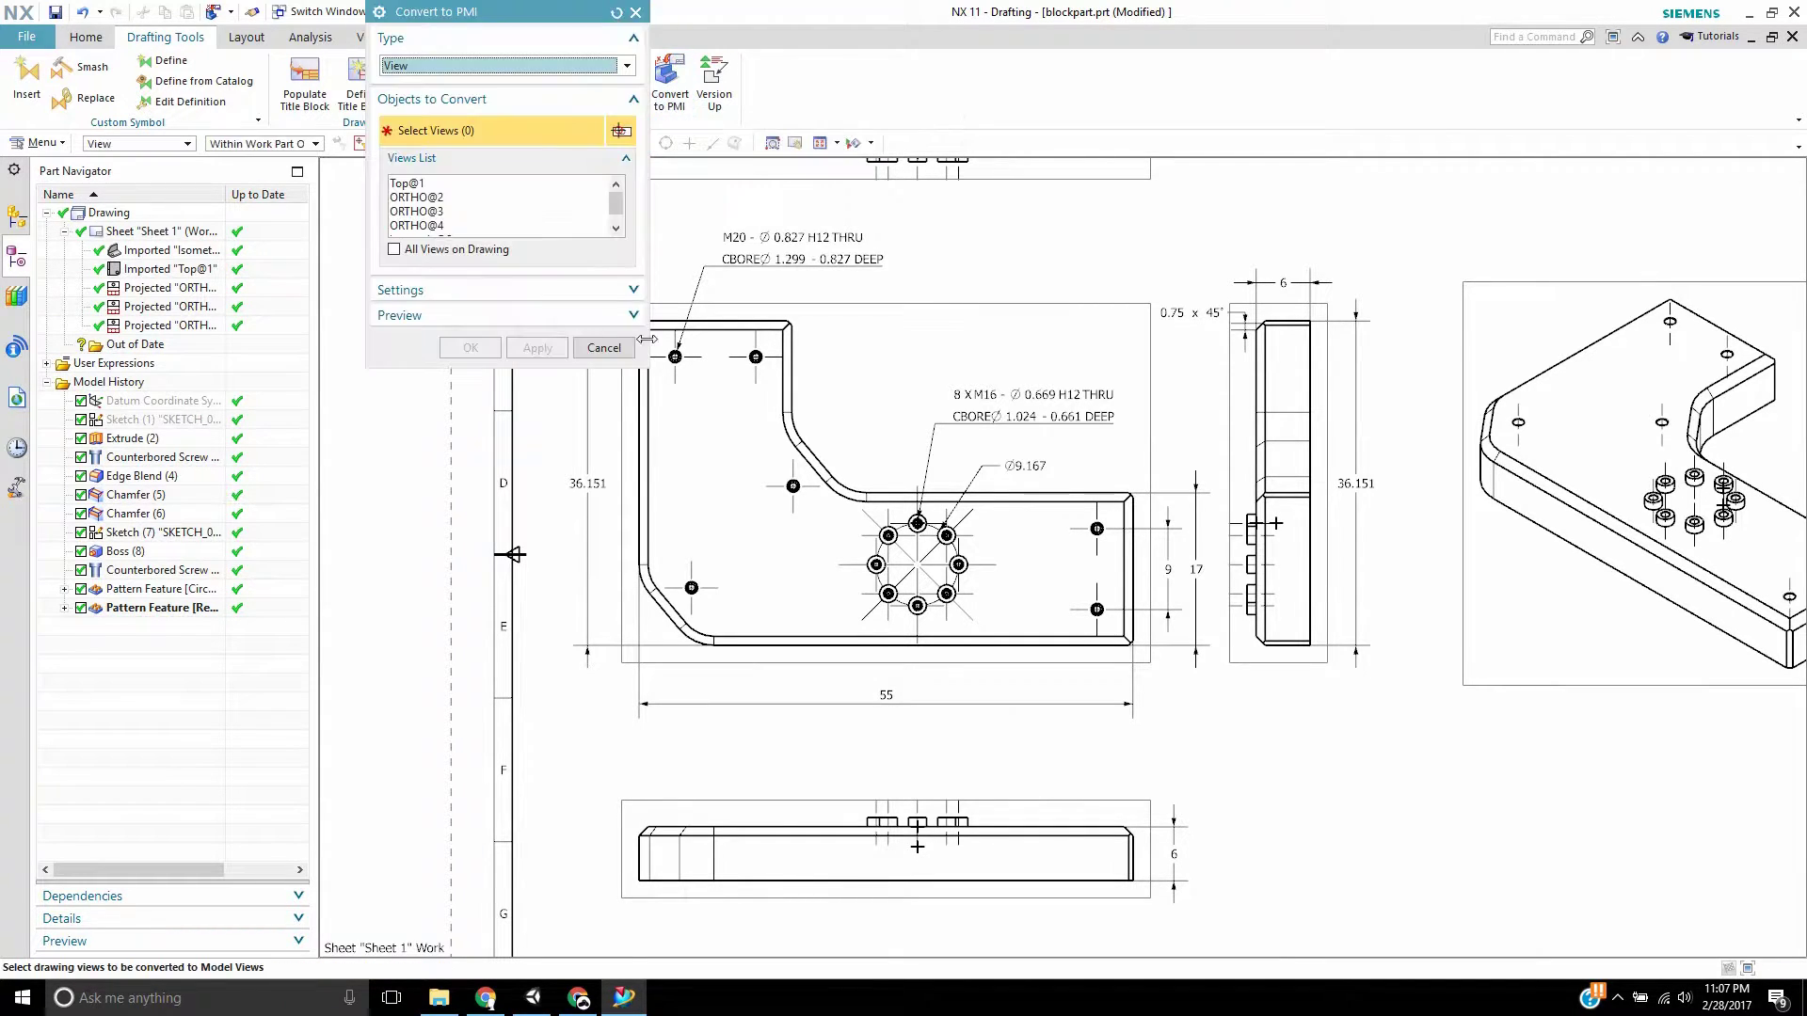
{"action": "left_click_drag", "start_coordinate": [527, 24], "coordinate": [449, 147]}
{"action": "left_click", "coordinate": [411, 191]}
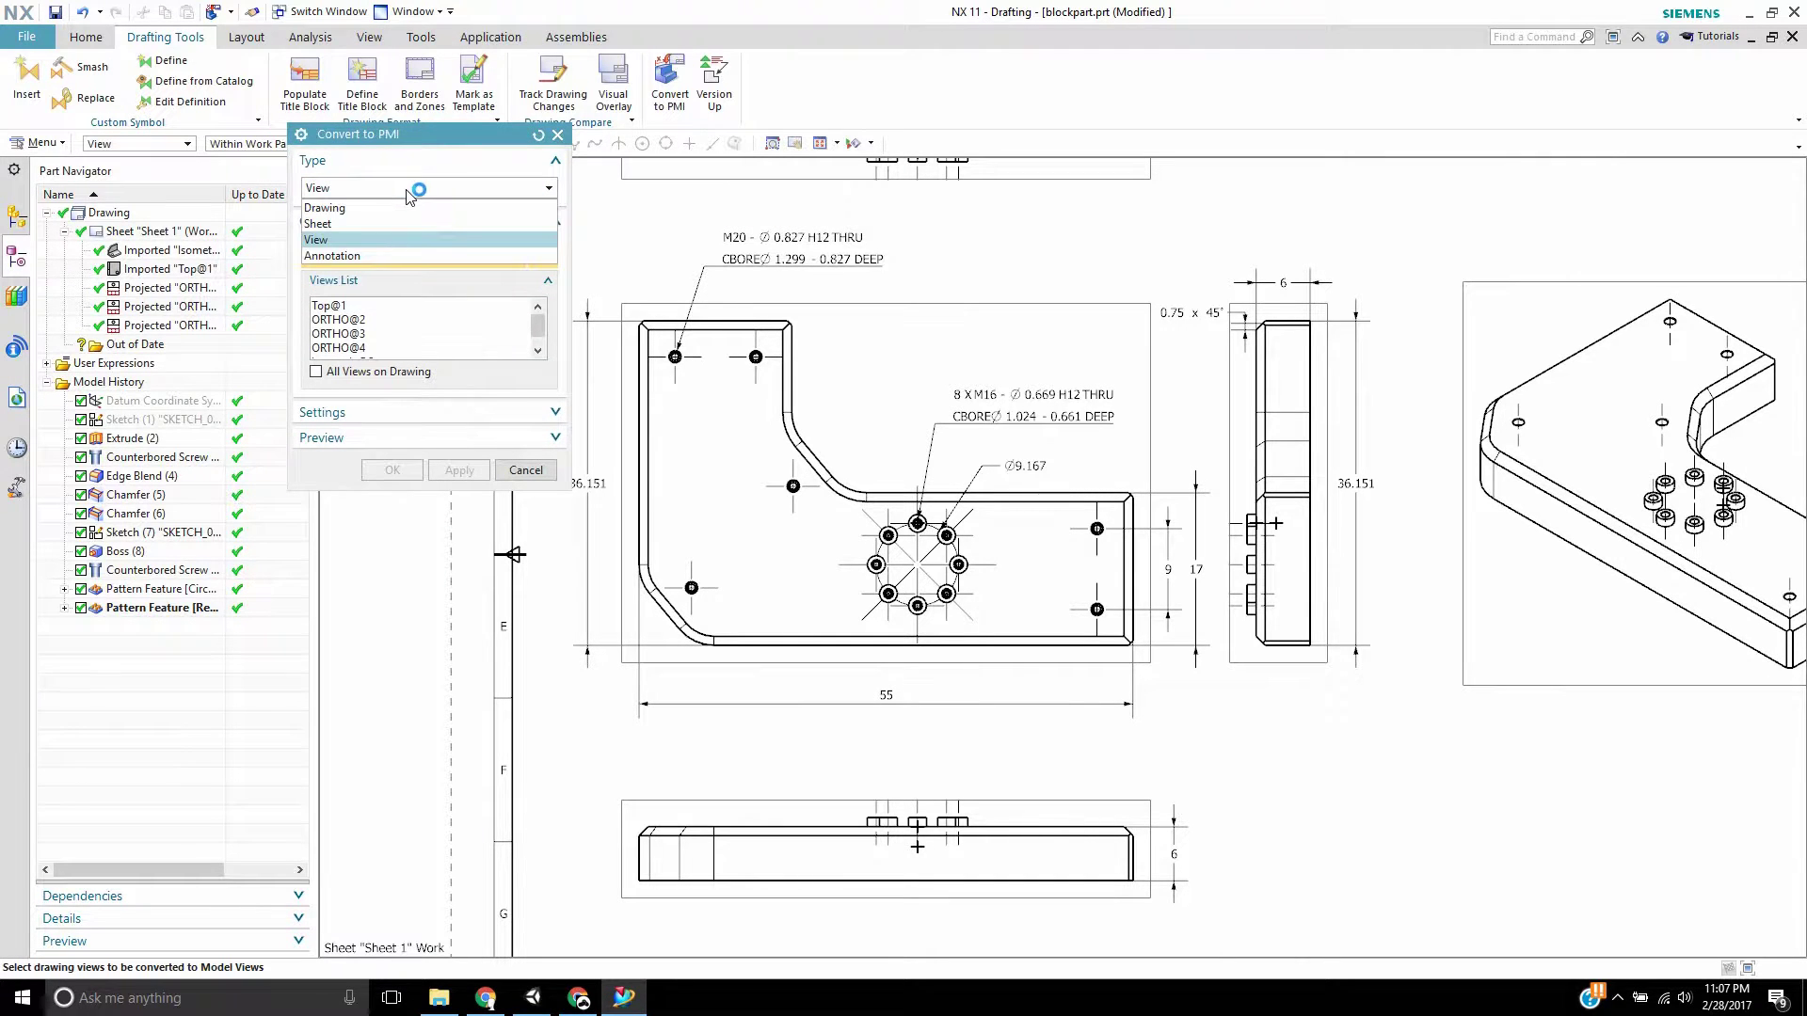
{"action": "left_click", "coordinate": [379, 254]}
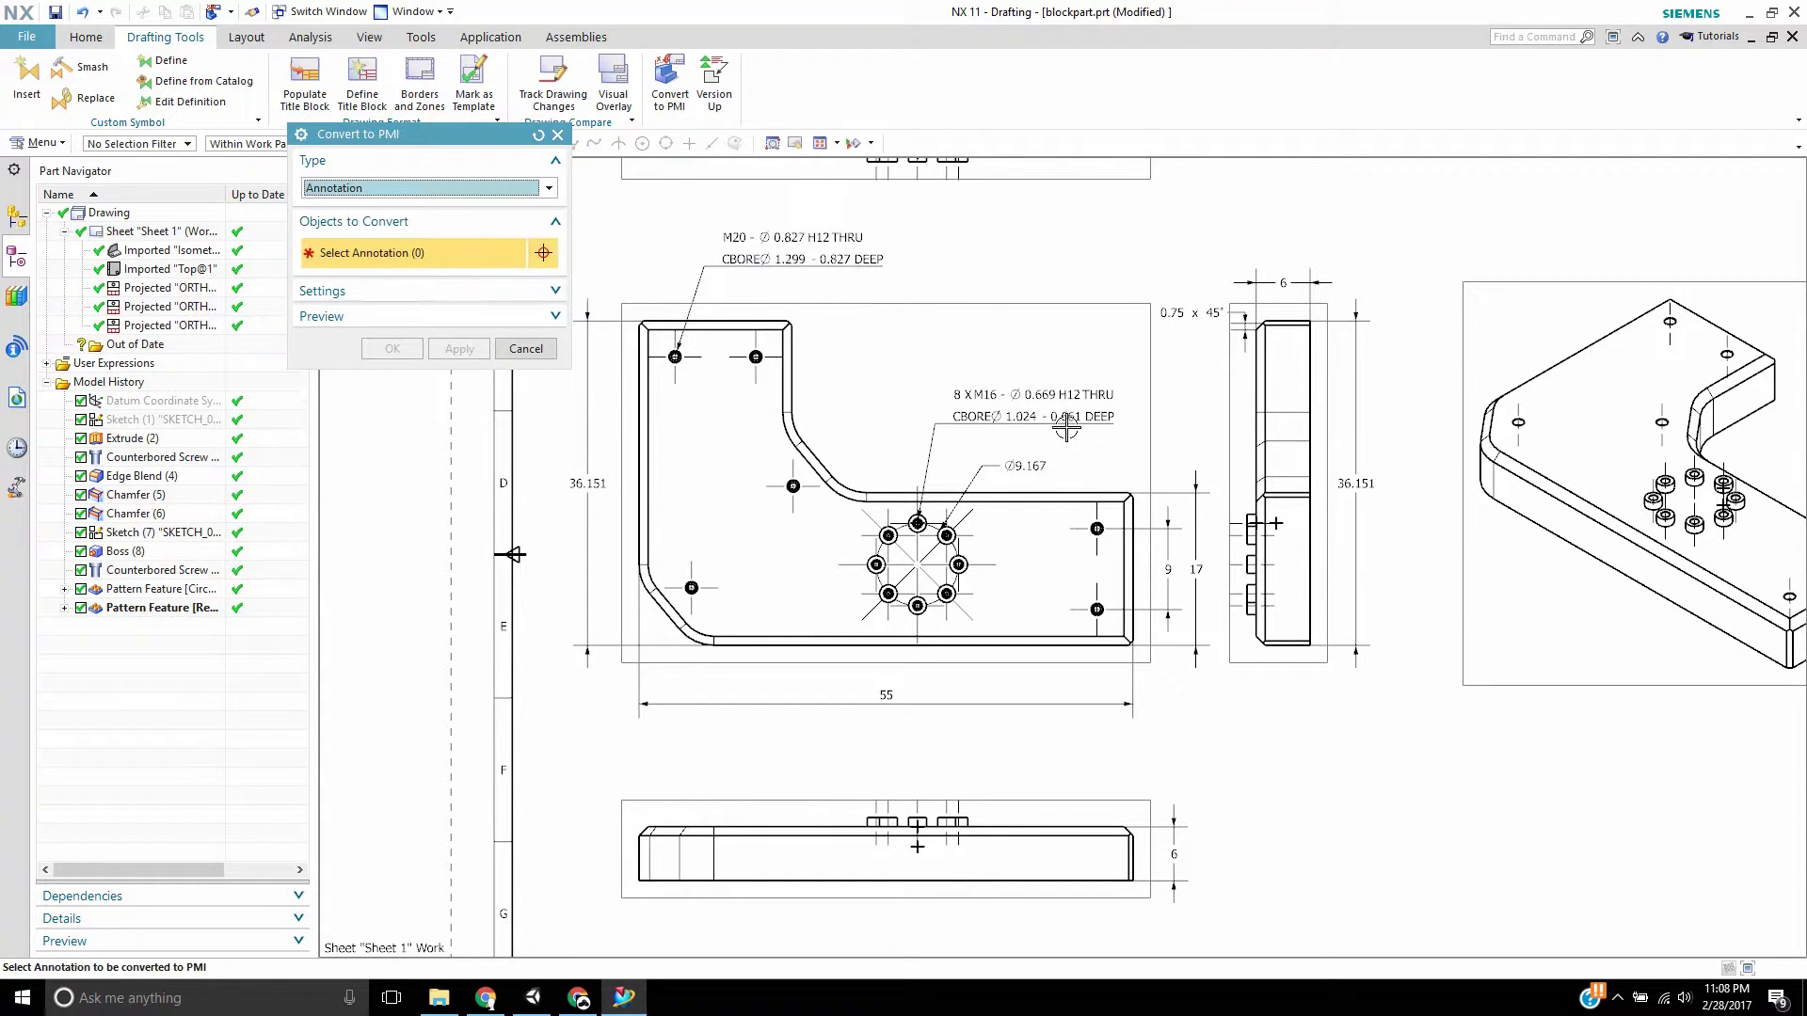
{"action": "left_click", "coordinate": [459, 192]}
{"action": "left_click", "coordinate": [395, 230]}
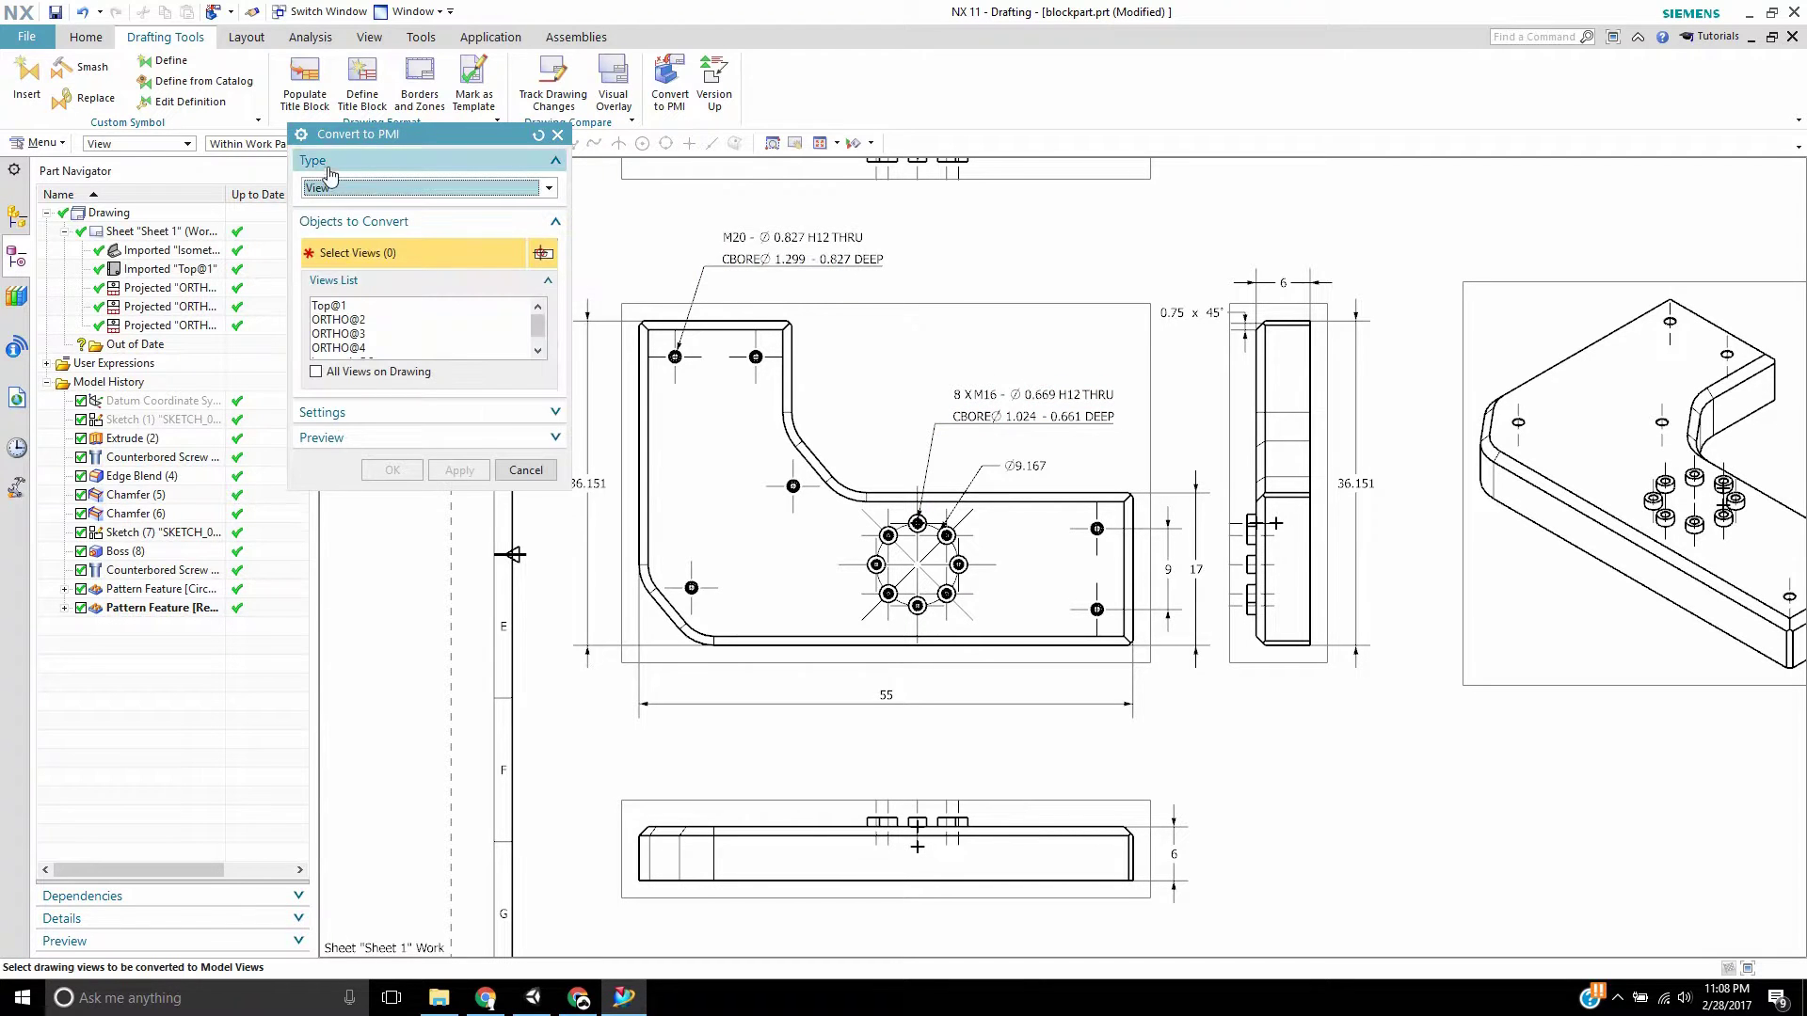
Step: Select the Top@1 and ORTHO@2 drawing views for conversion
{"action": "mouse_move", "coordinate": [395, 133]}
{"action": "left_mouse_down"}
{"action": "mouse_move", "coordinate": [427, 170]}
{"action": "mouse_move", "coordinate": [428, 145]}
{"action": "left_mouse_up"}
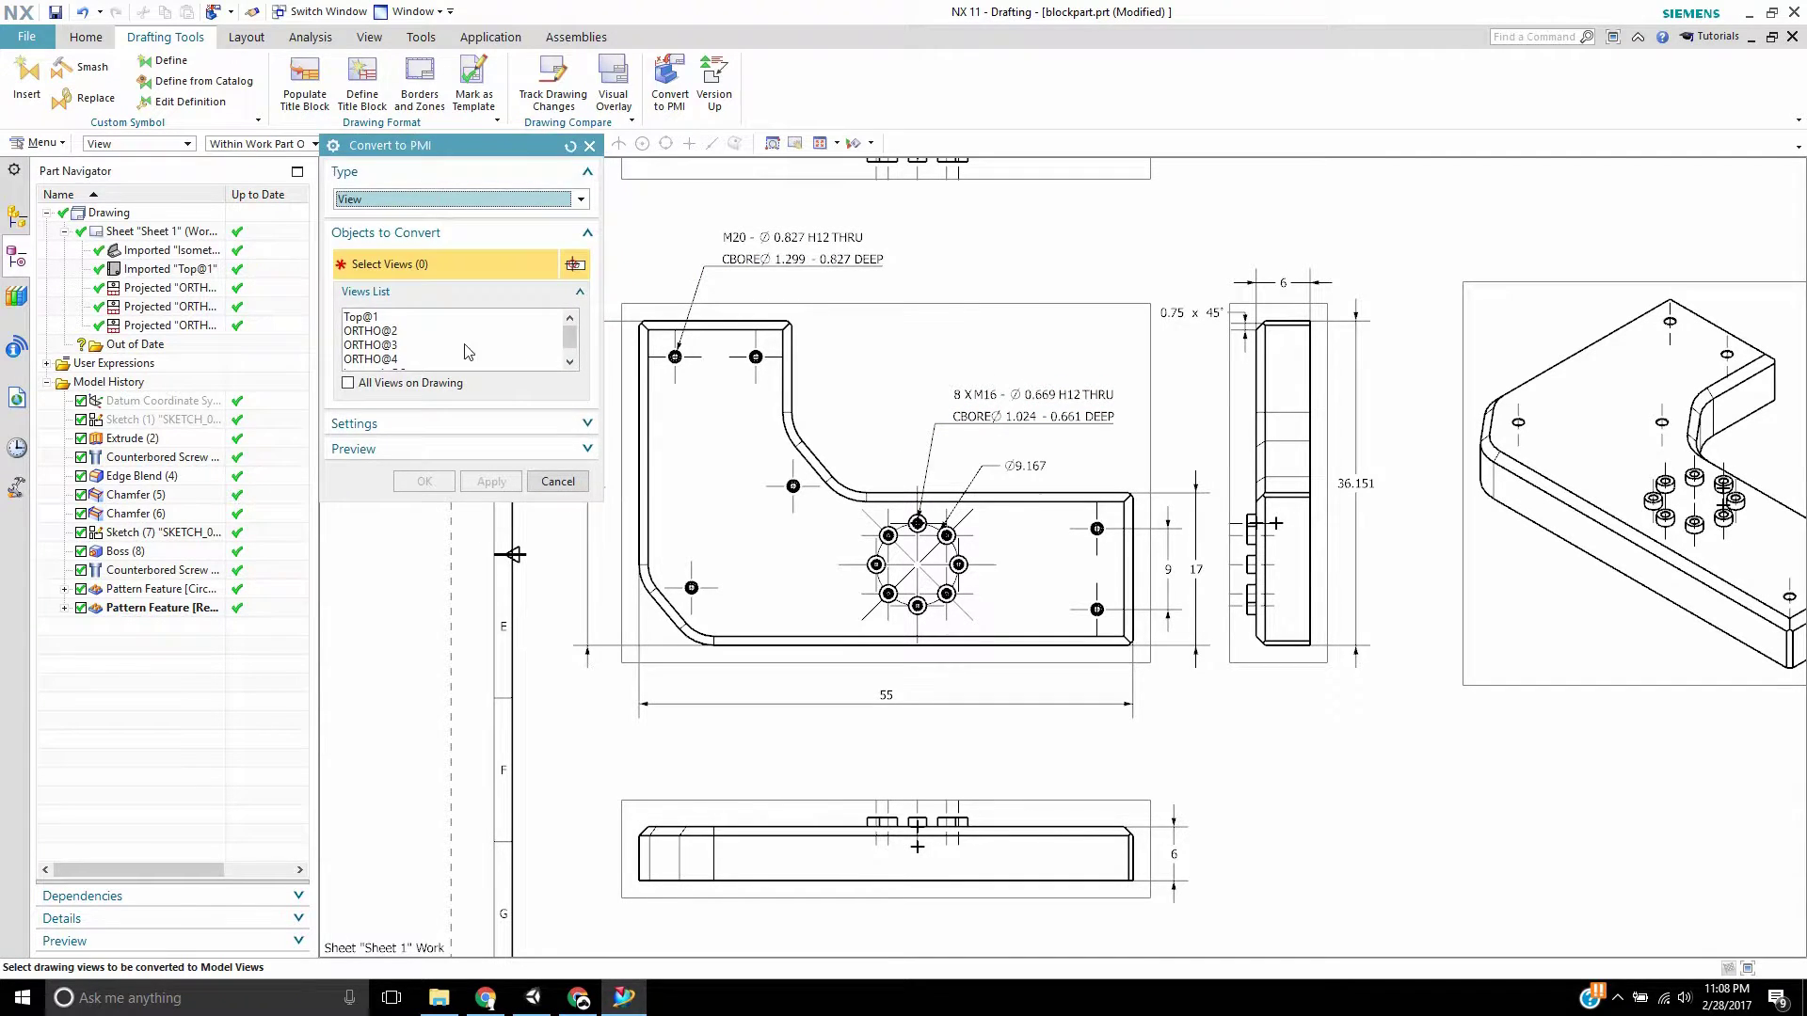
{"action": "scroll", "coordinate": [474, 351], "scroll_direction": "up", "scroll_amount": 1}
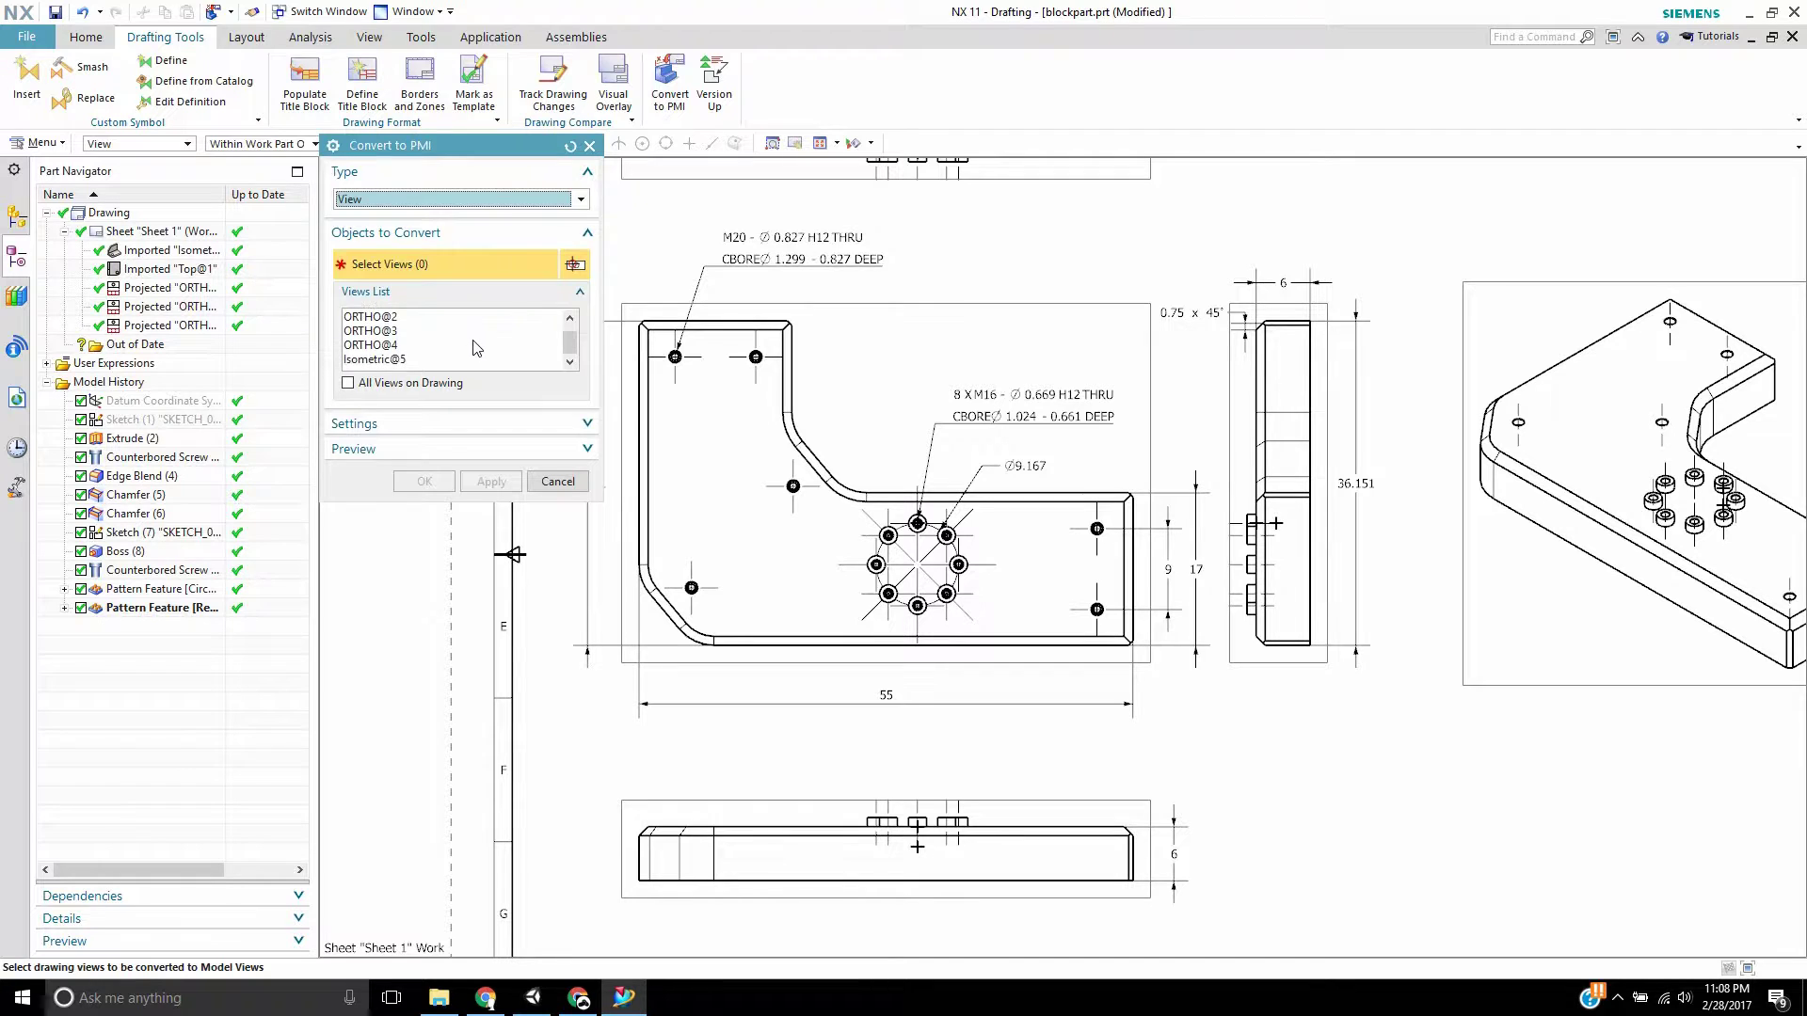
{"action": "left_click", "coordinate": [801, 303]}
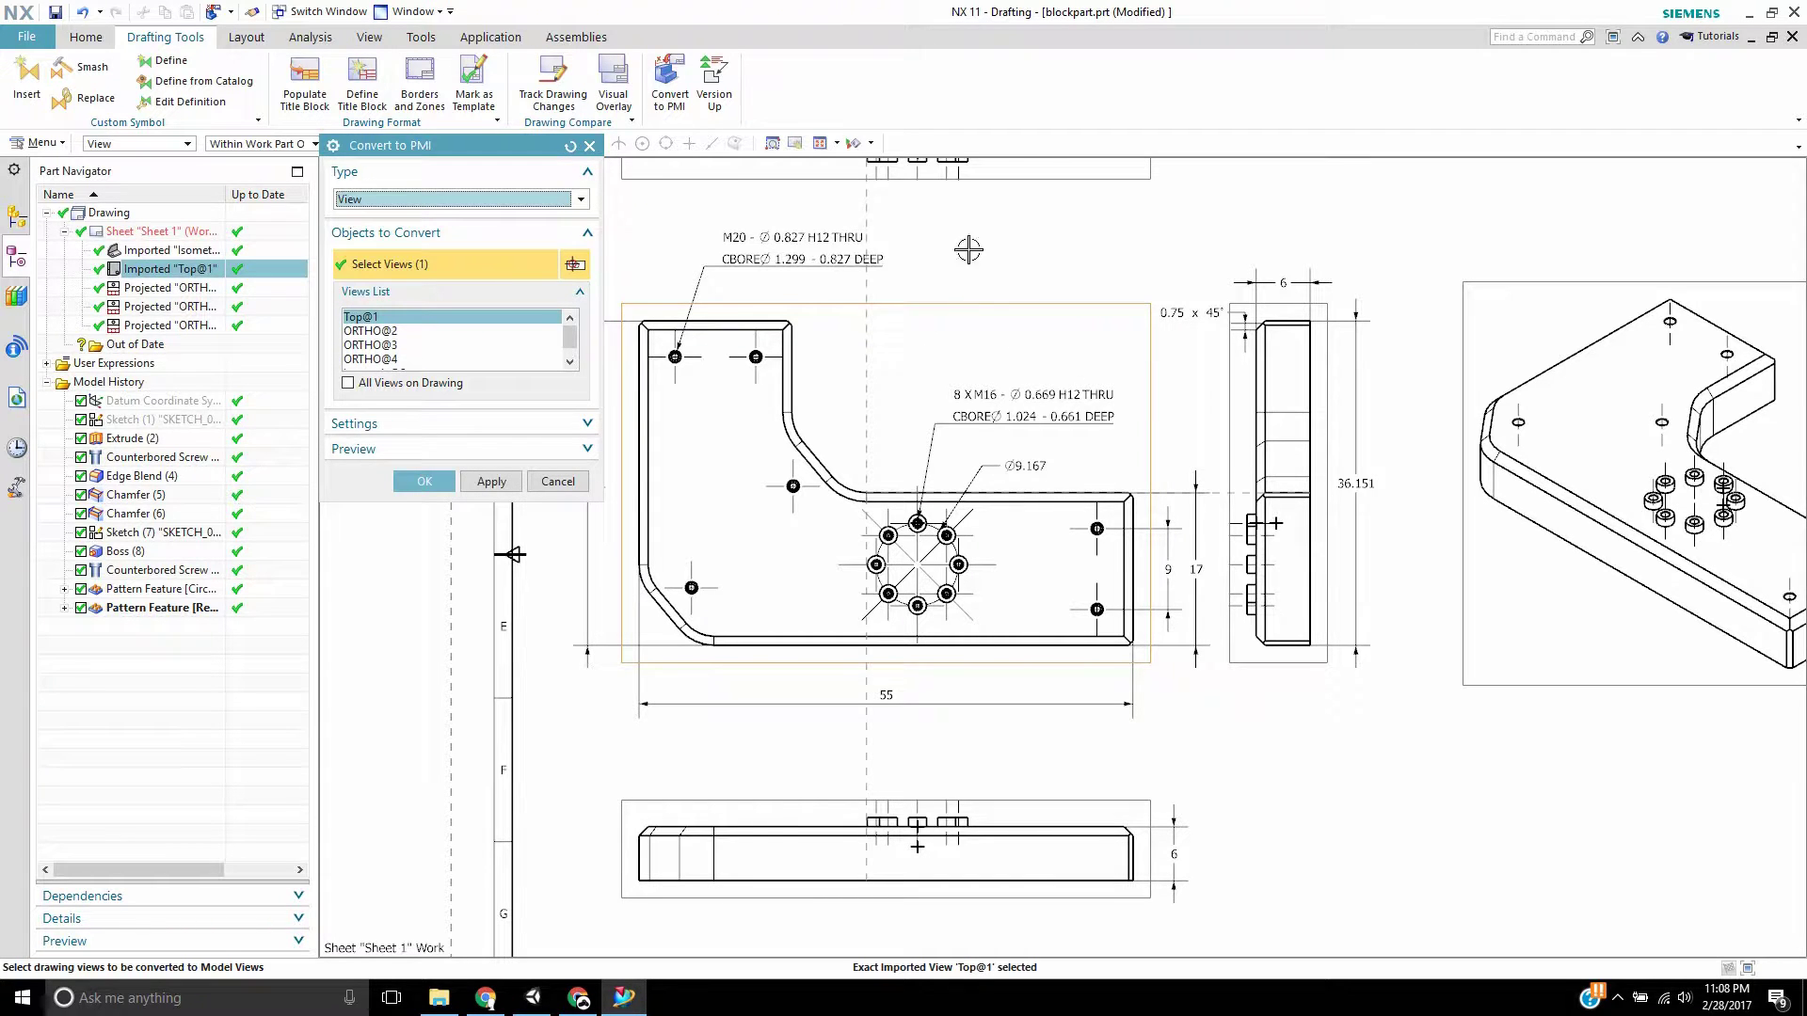
{"action": "left_click", "coordinate": [1303, 315]}
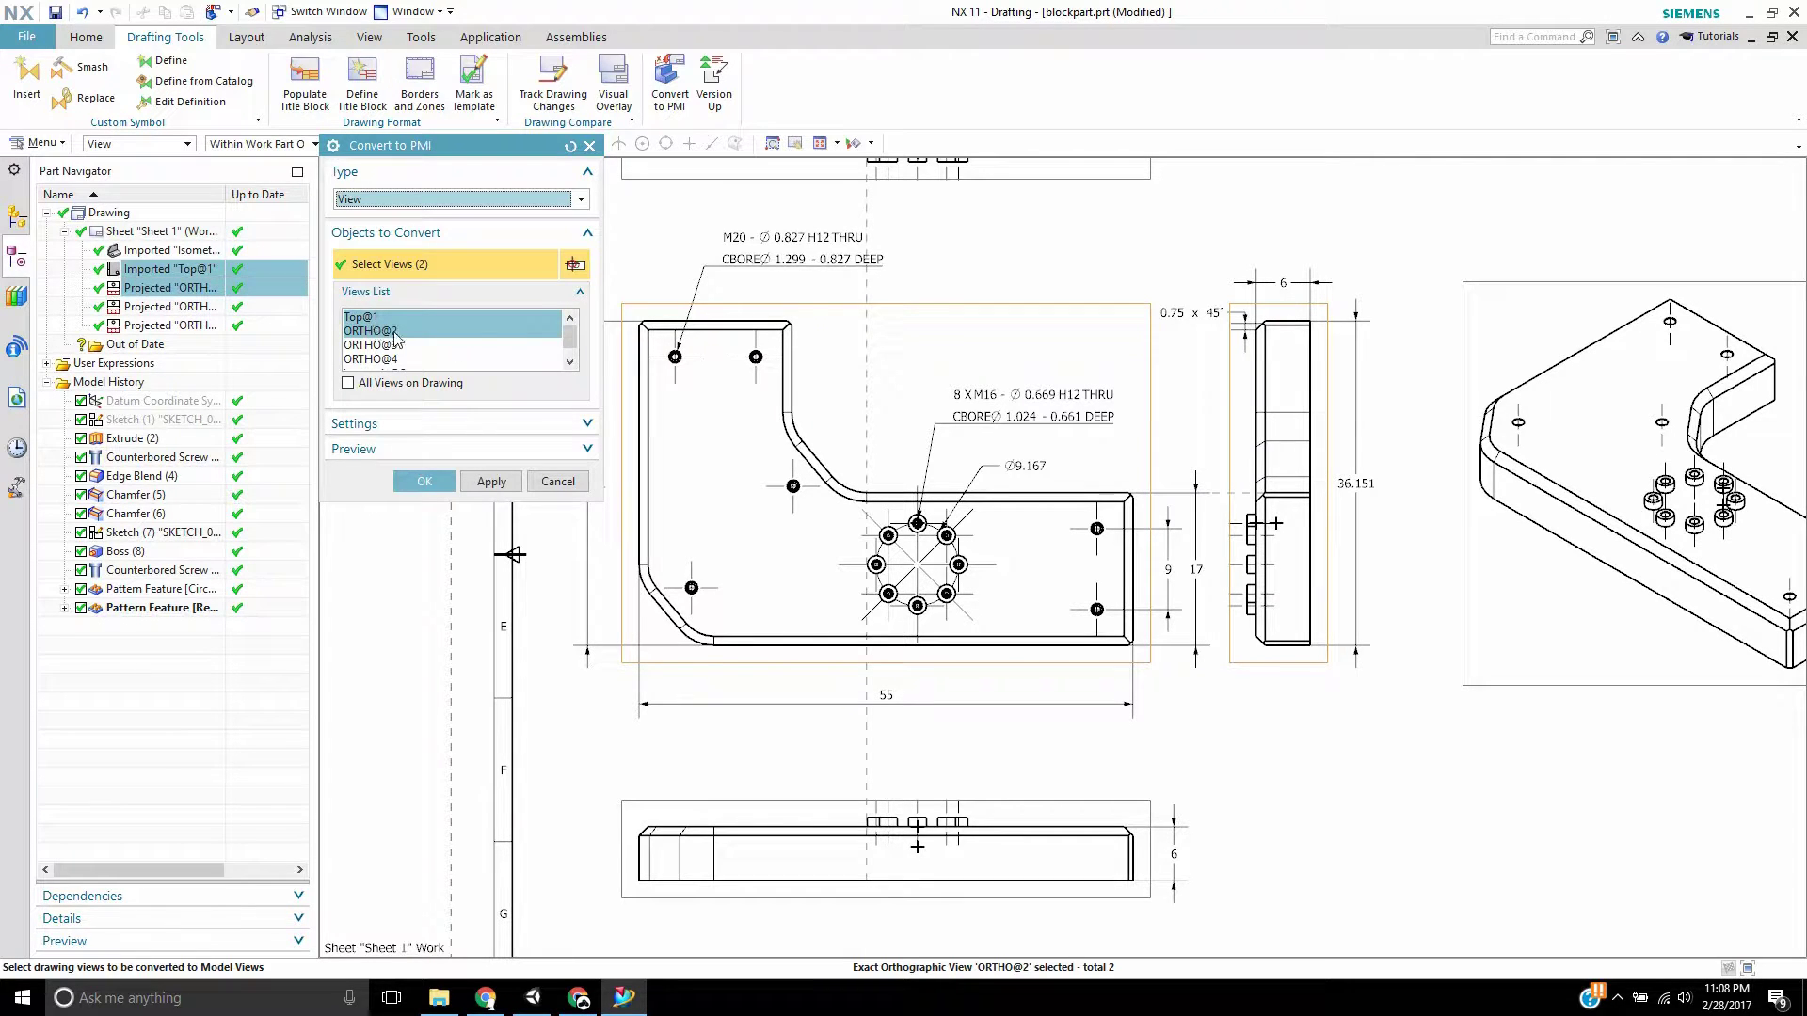
{"action": "scroll", "coordinate": [572, 342], "scroll_direction": "down", "scroll_amount": 2}
{"action": "scroll", "coordinate": [572, 342], "scroll_direction": "up", "scroll_amount": 2}
{"action": "scroll", "coordinate": [1164, 380], "scroll_direction": "down", "scroll_amount": 3}
{"action": "scroll", "coordinate": [1082, 396], "scroll_direction": "up", "scroll_amount": 3}
{"action": "scroll", "coordinate": [1035, 414], "scroll_direction": "down", "scroll_amount": 4}
{"action": "scroll", "coordinate": [748, 442], "scroll_direction": "up", "scroll_amount": 3}
{"action": "scroll", "coordinate": [1266, 467], "scroll_direction": "down", "scroll_amount": 2}
{"action": "scroll", "coordinate": [1412, 395], "scroll_direction": "down", "scroll_amount": 2}
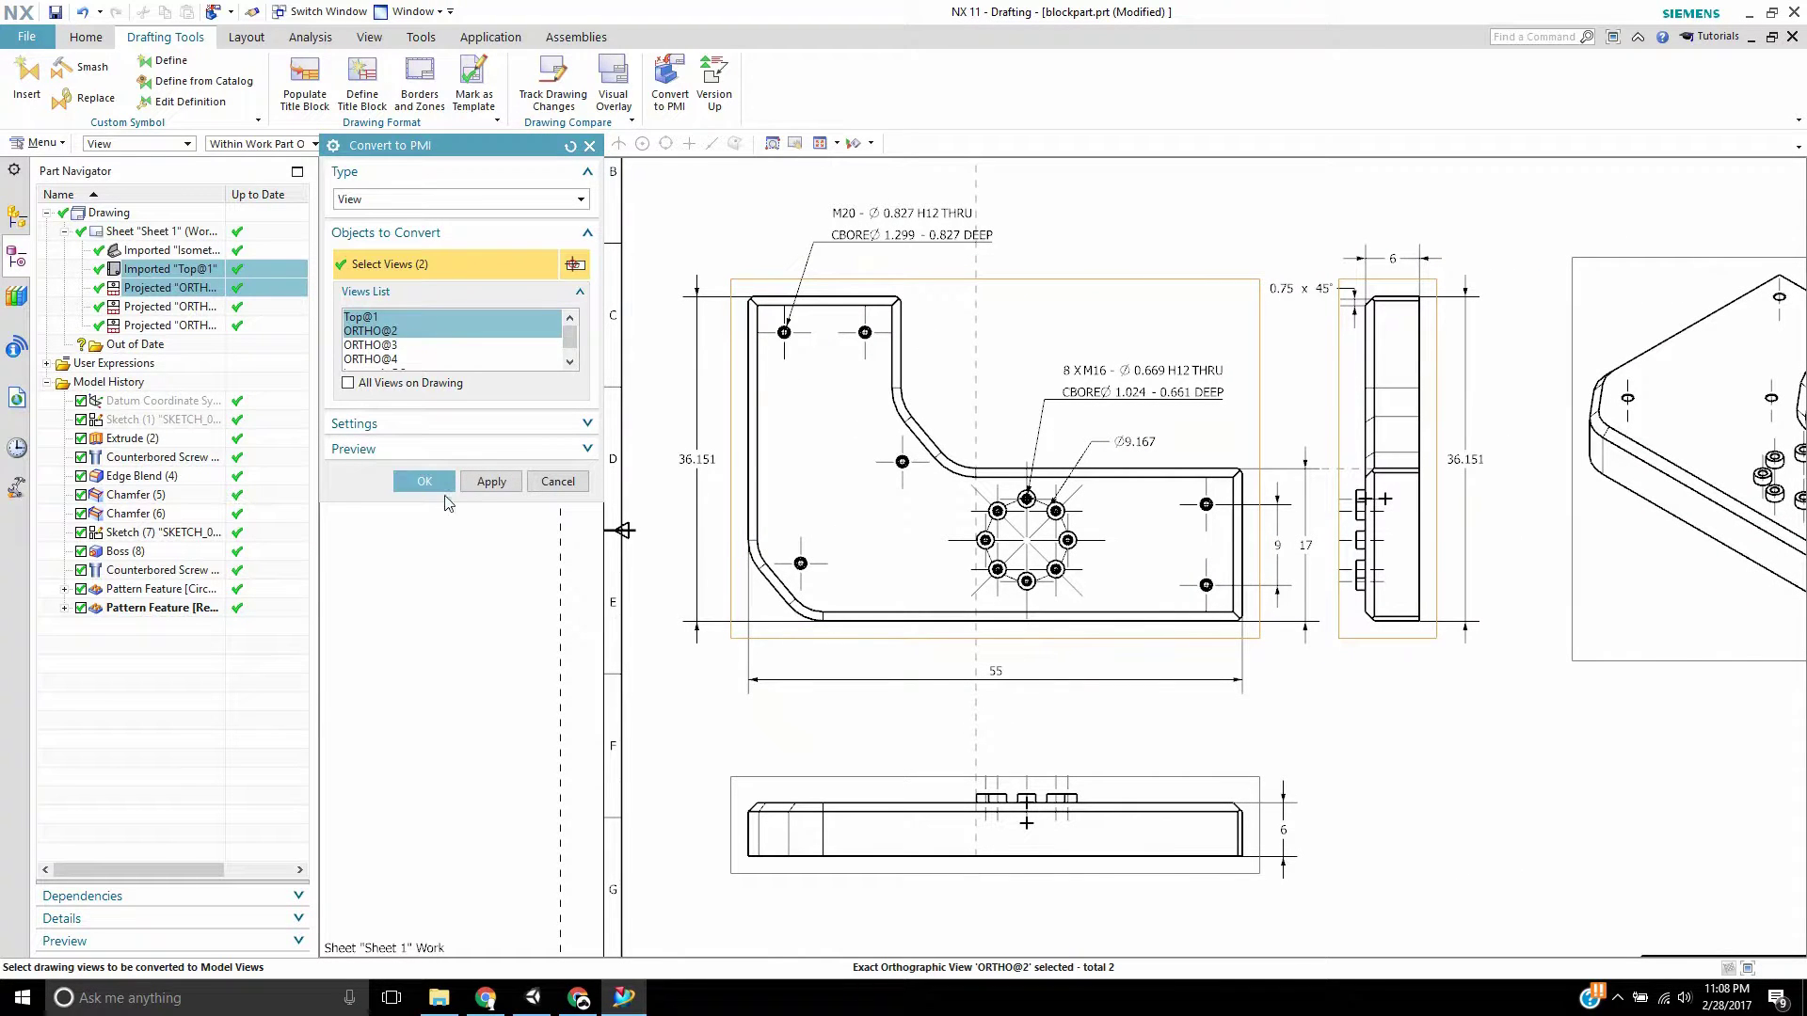
Step: Convert the two selected views to PMI, then return to Modeling and orbit the 3D block
{"action": "left_click", "coordinate": [425, 483]}
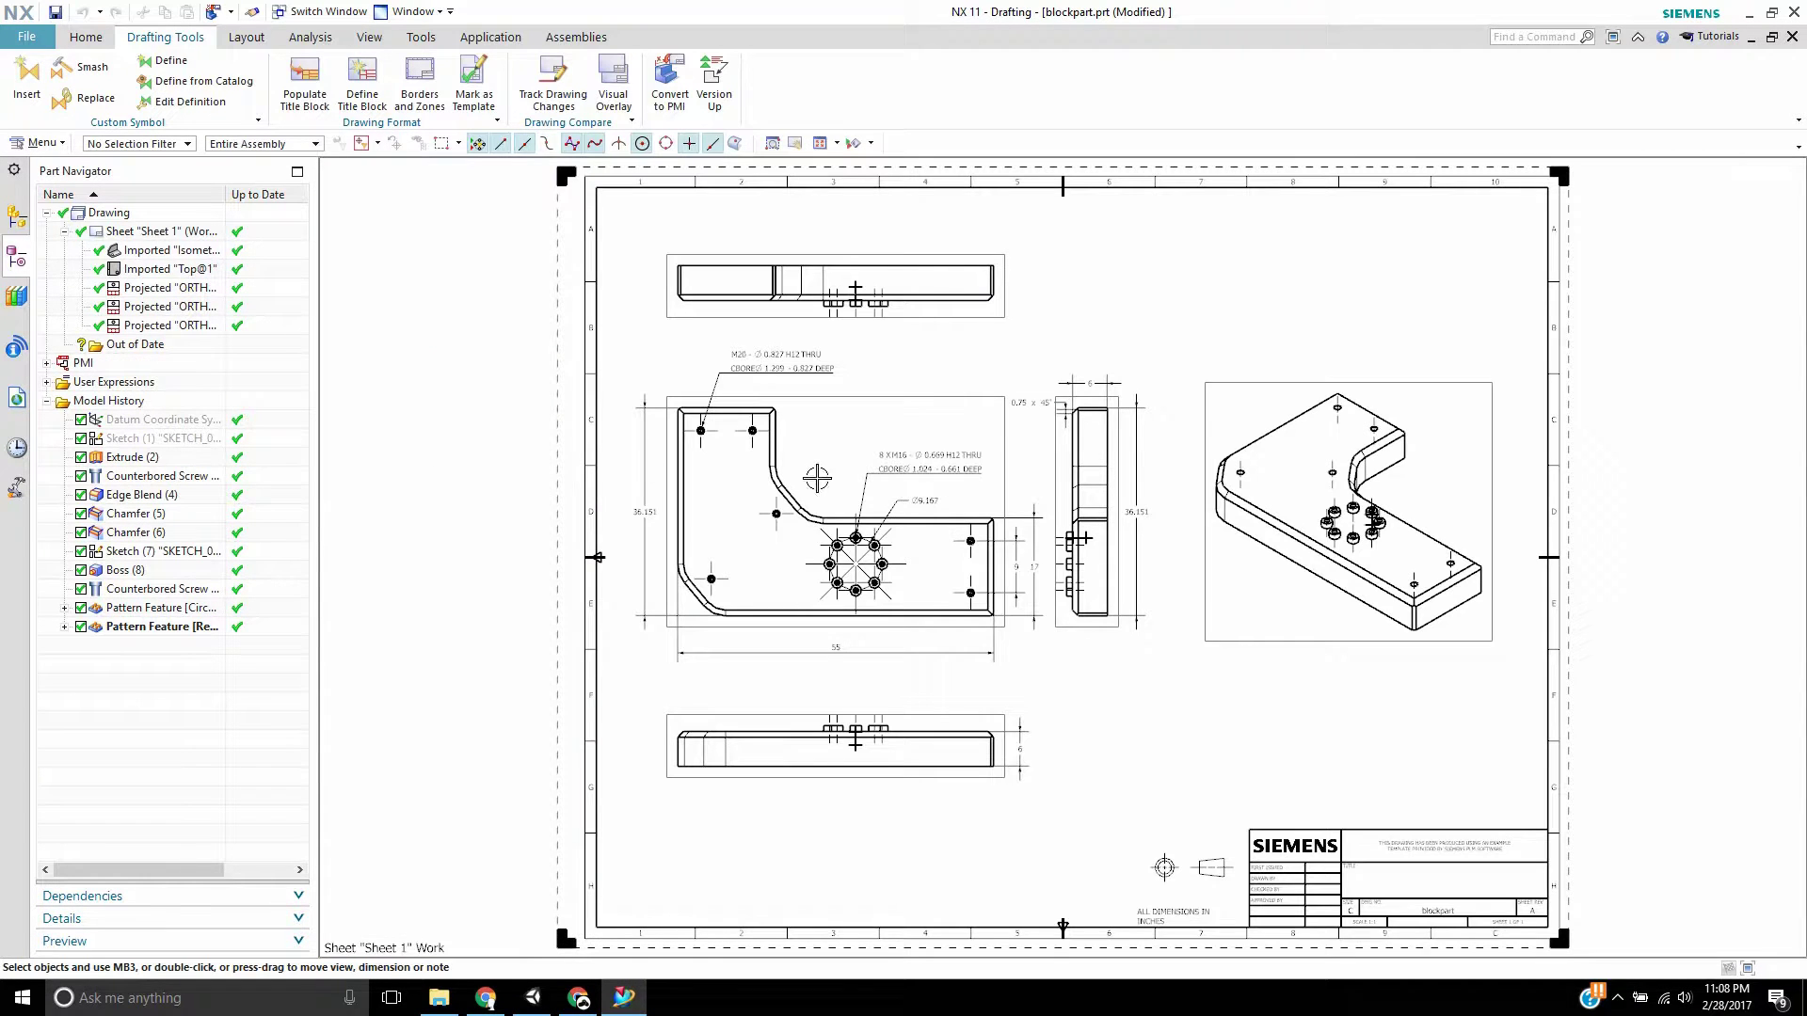
{"action": "scroll", "coordinate": [813, 478], "scroll_direction": "up", "scroll_amount": 2}
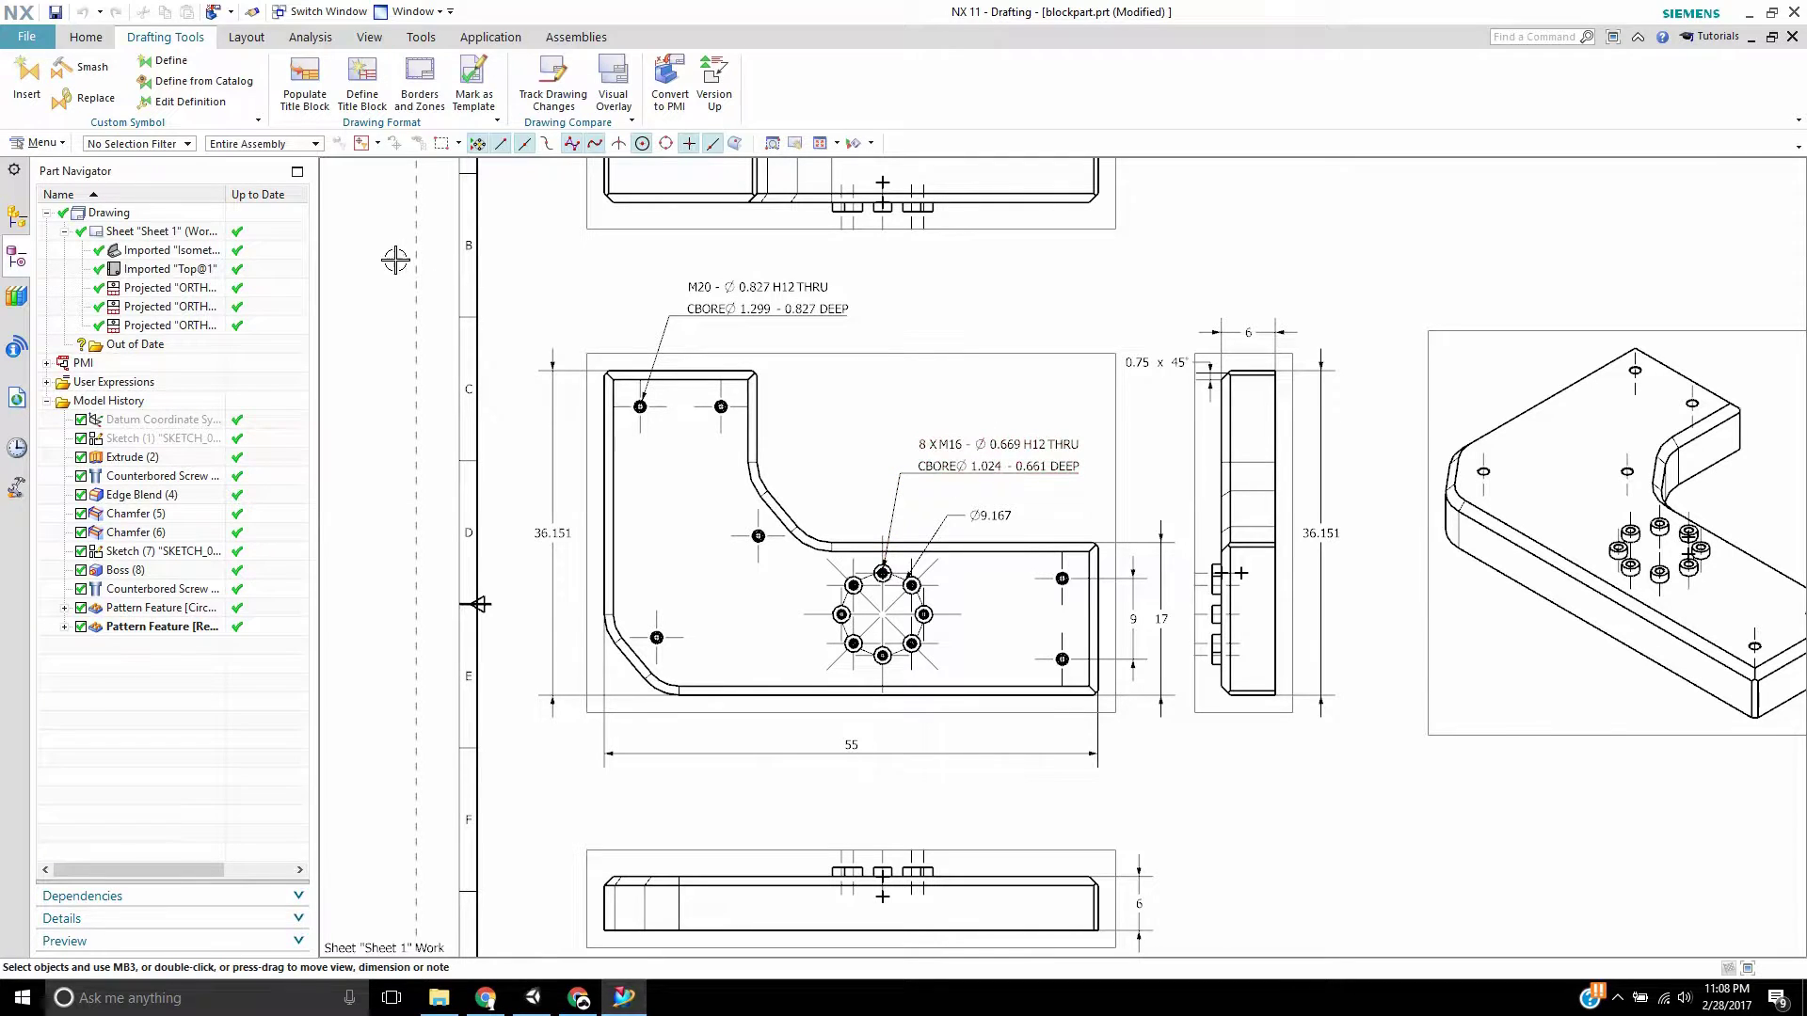
{"action": "left_click", "coordinate": [490, 37]}
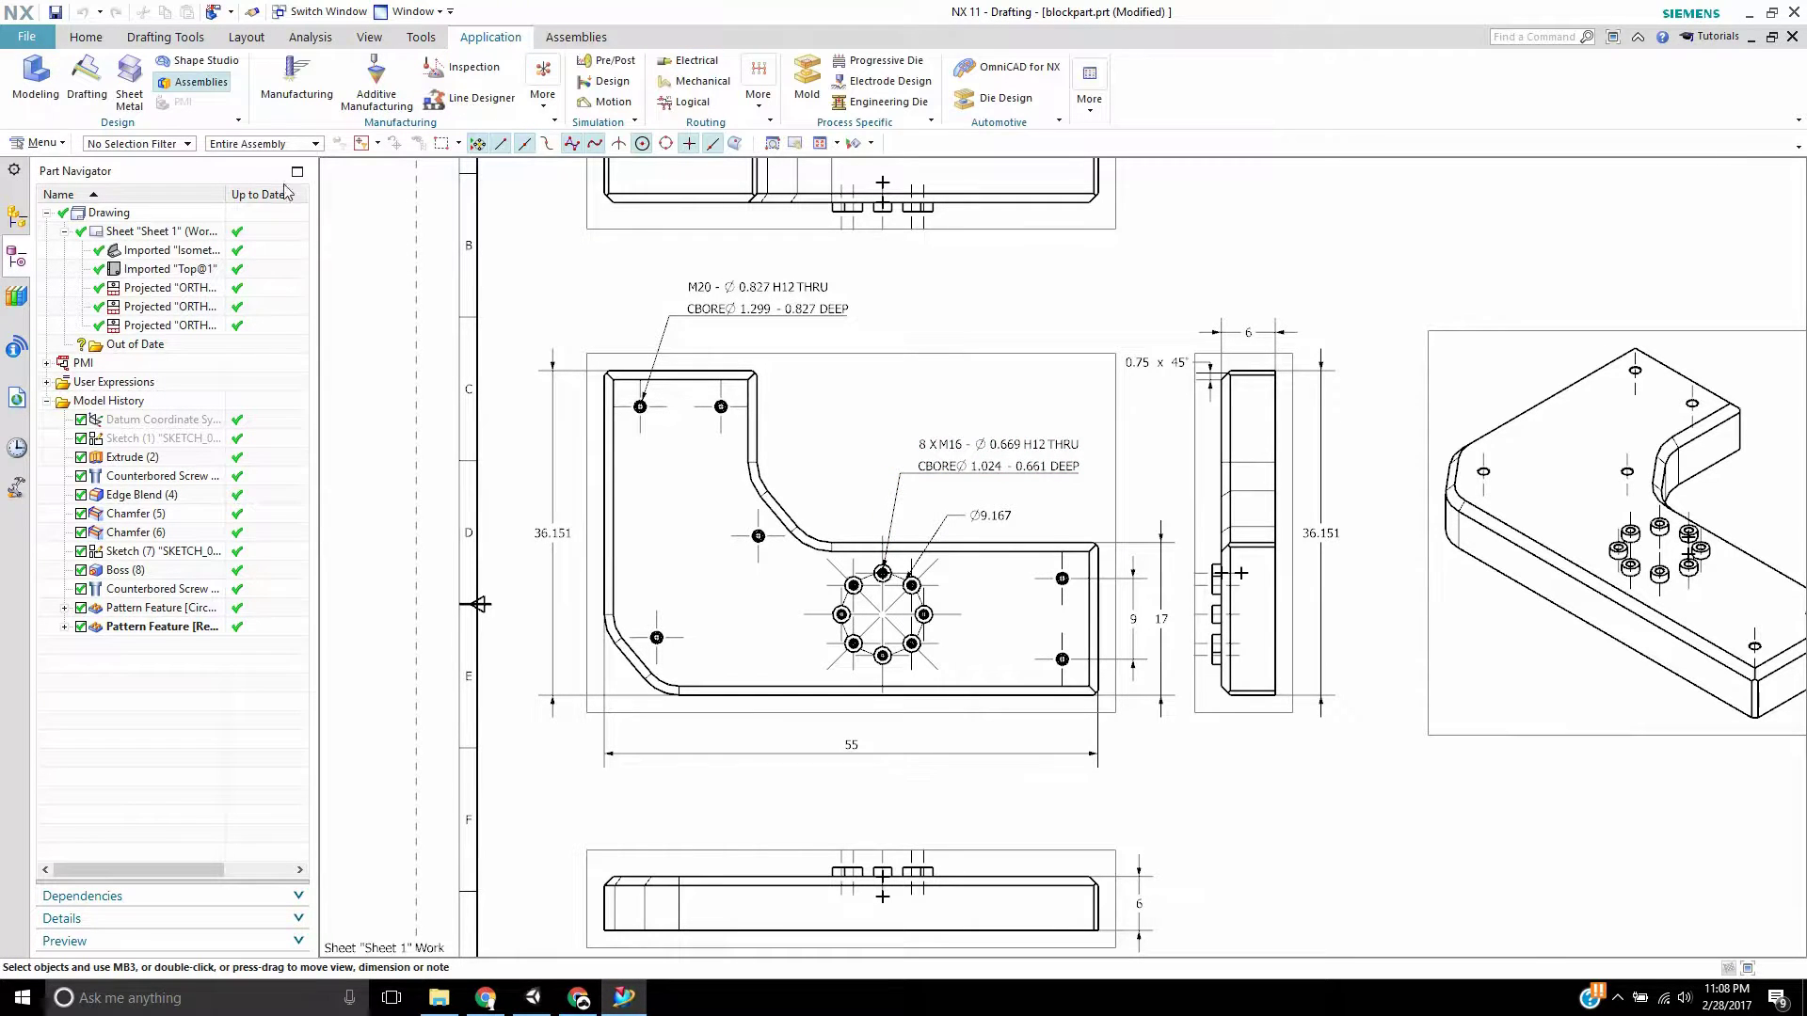
{"action": "left_click", "coordinate": [36, 86]}
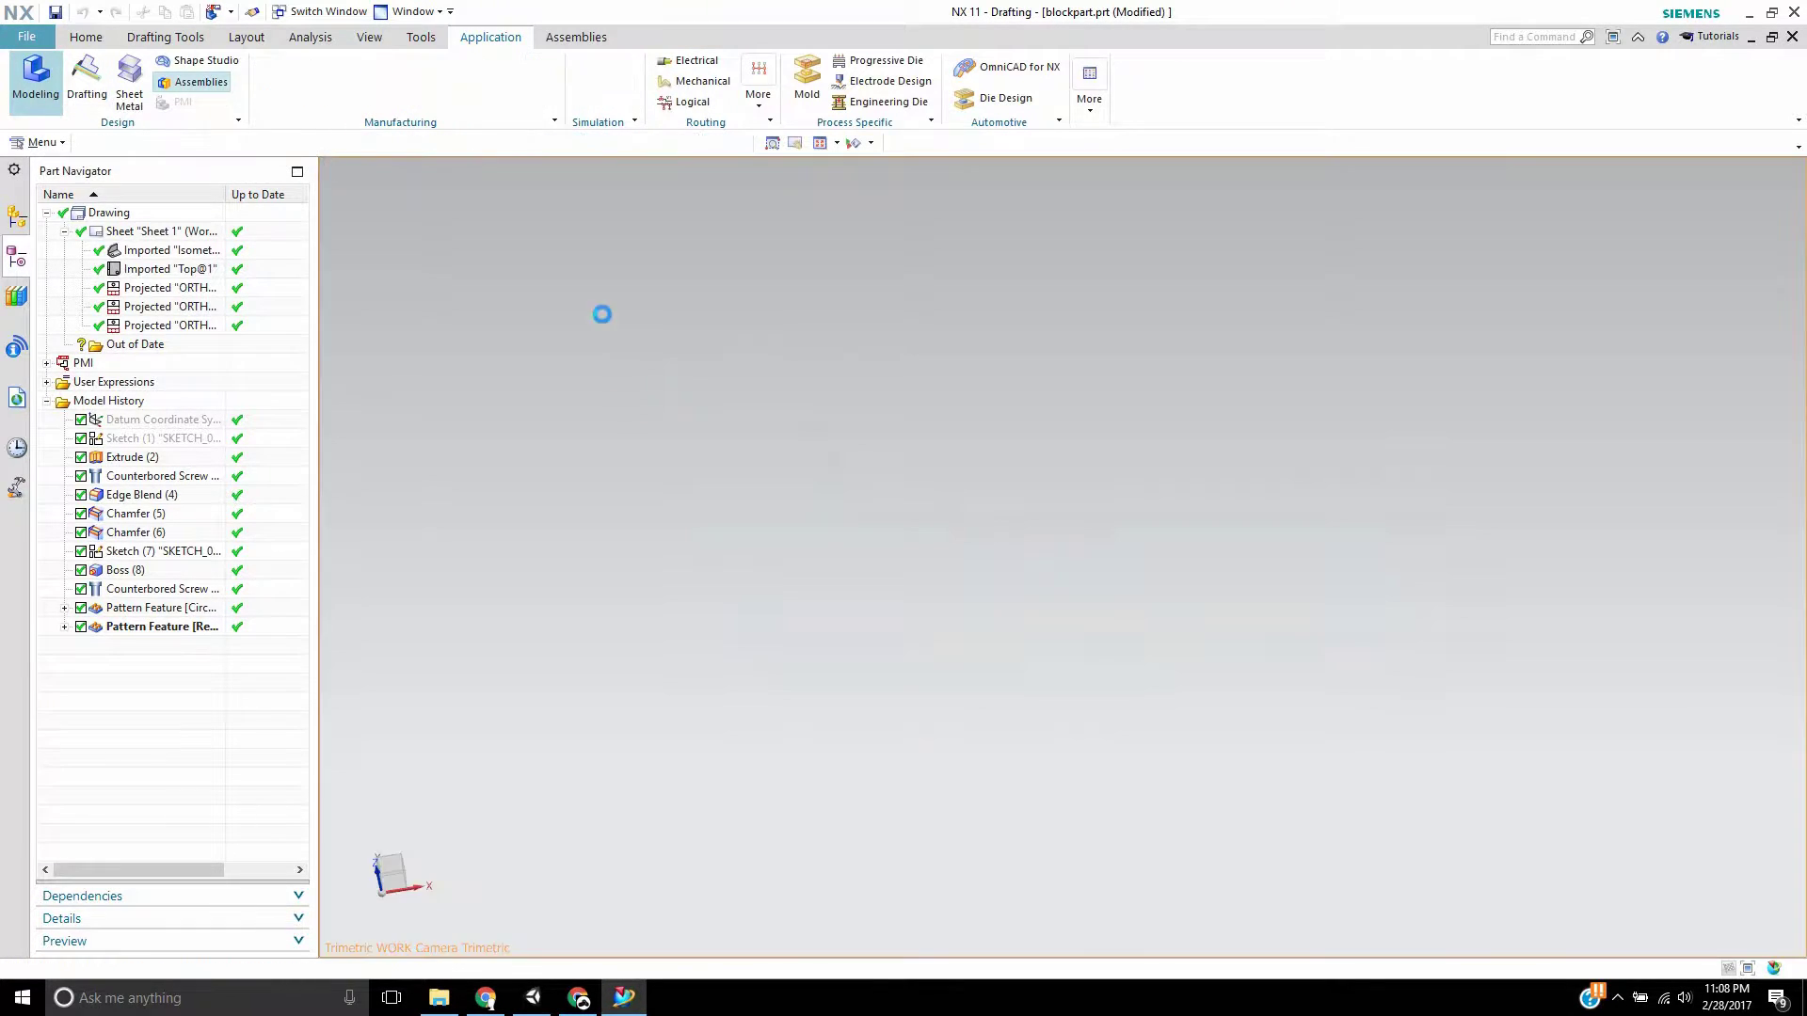
{"action": "middle_click_drag", "start_coordinate": [1028, 370], "coordinate": [784, 294]}
Step: Turn on the PMI application from the Design group and show its annotation tools
{"action": "left_click", "coordinate": [579, 38]}
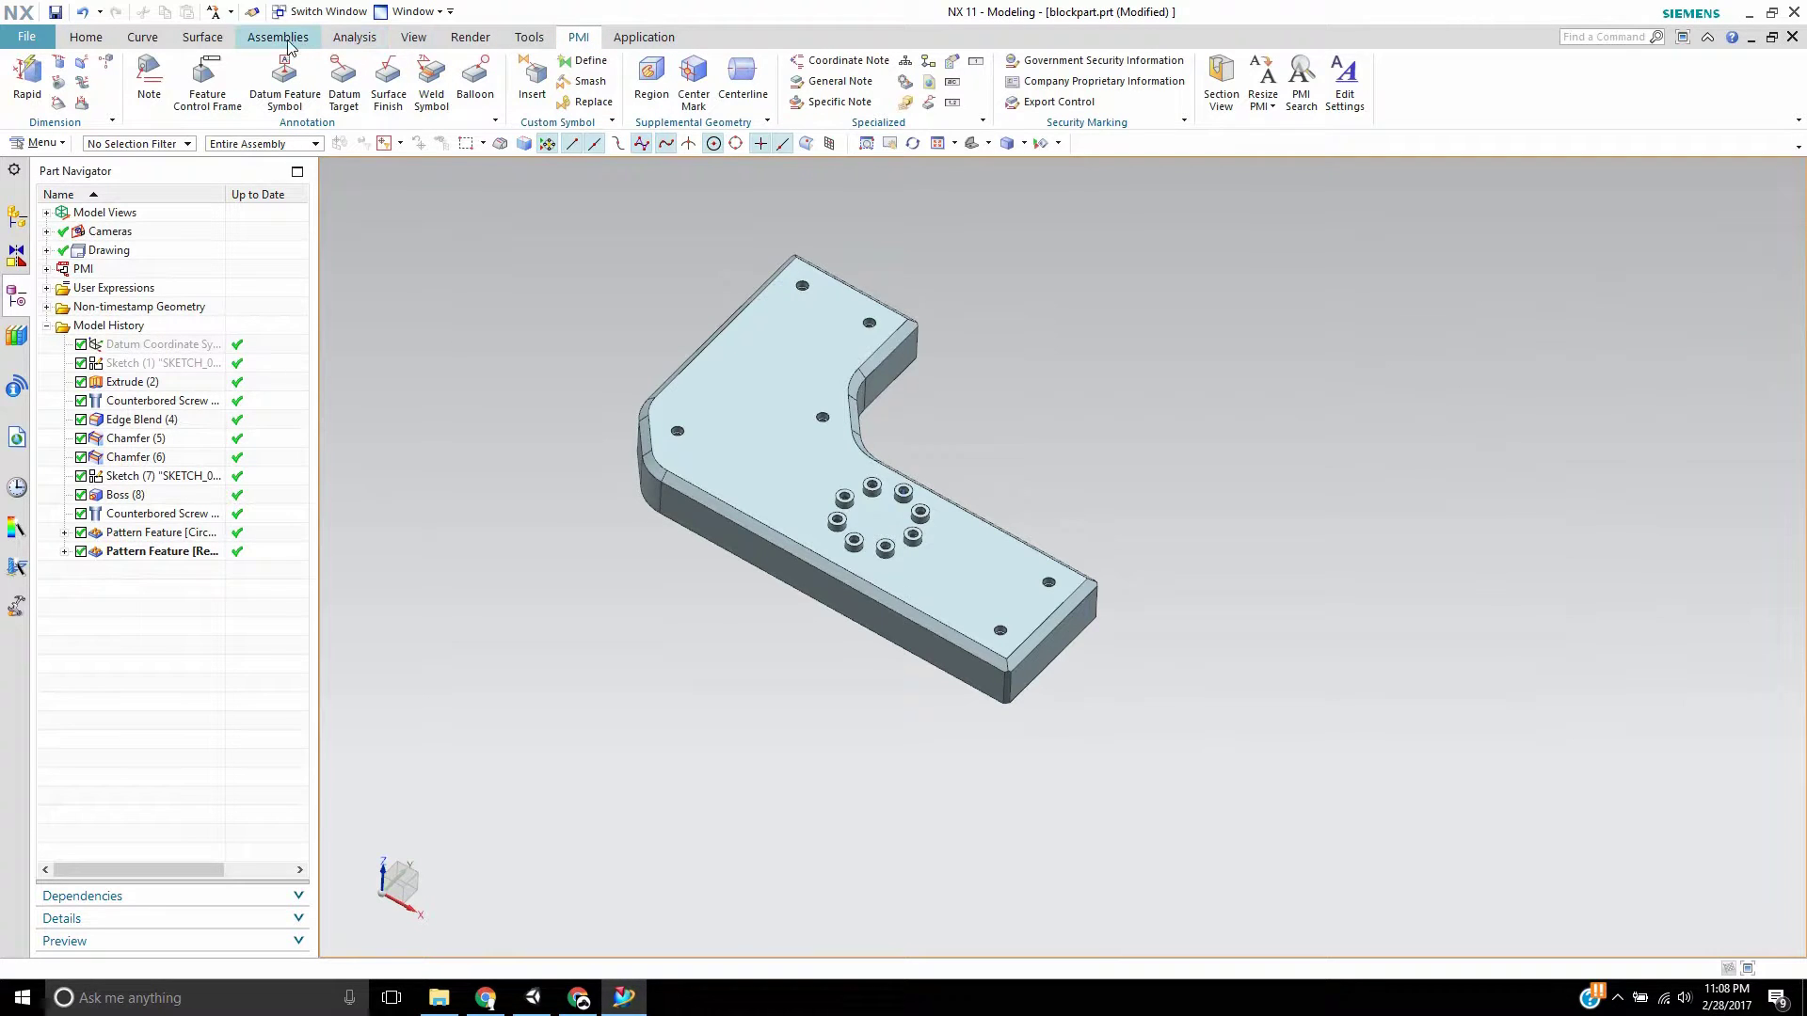
{"action": "left_click", "coordinate": [625, 39]}
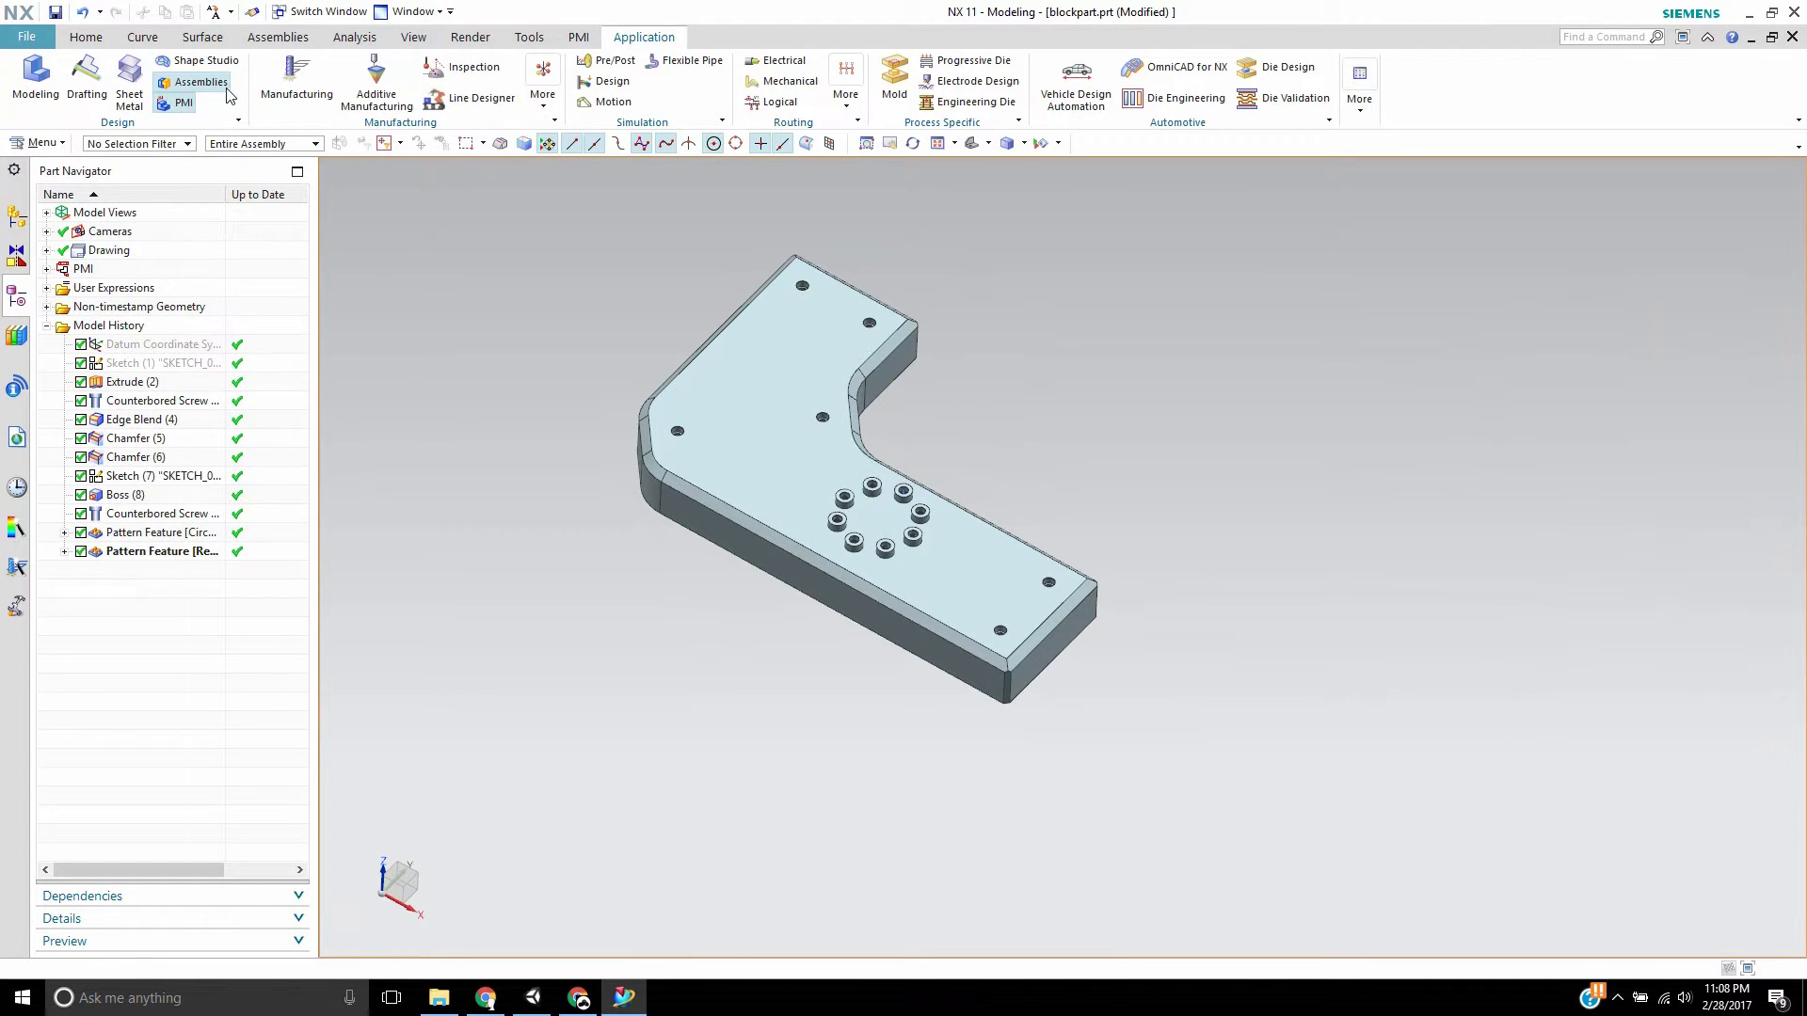
{"action": "left_click", "coordinate": [167, 104]}
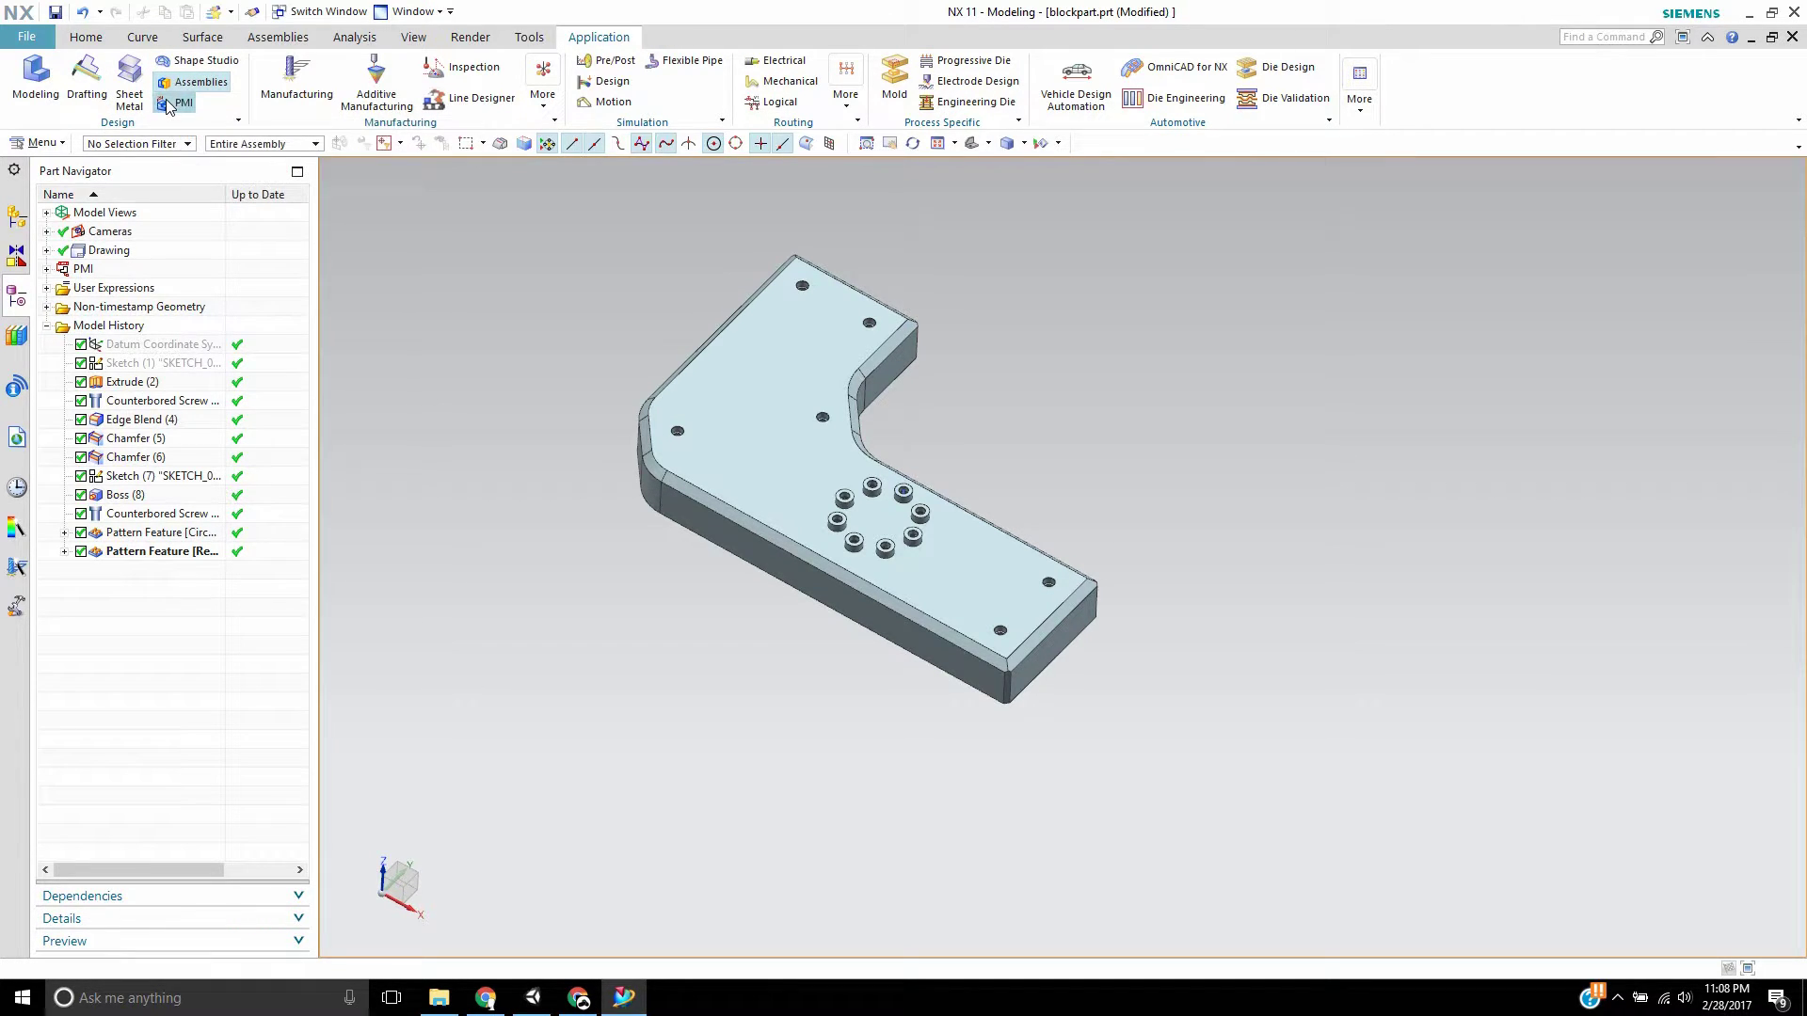
{"action": "left_click", "coordinate": [576, 36]}
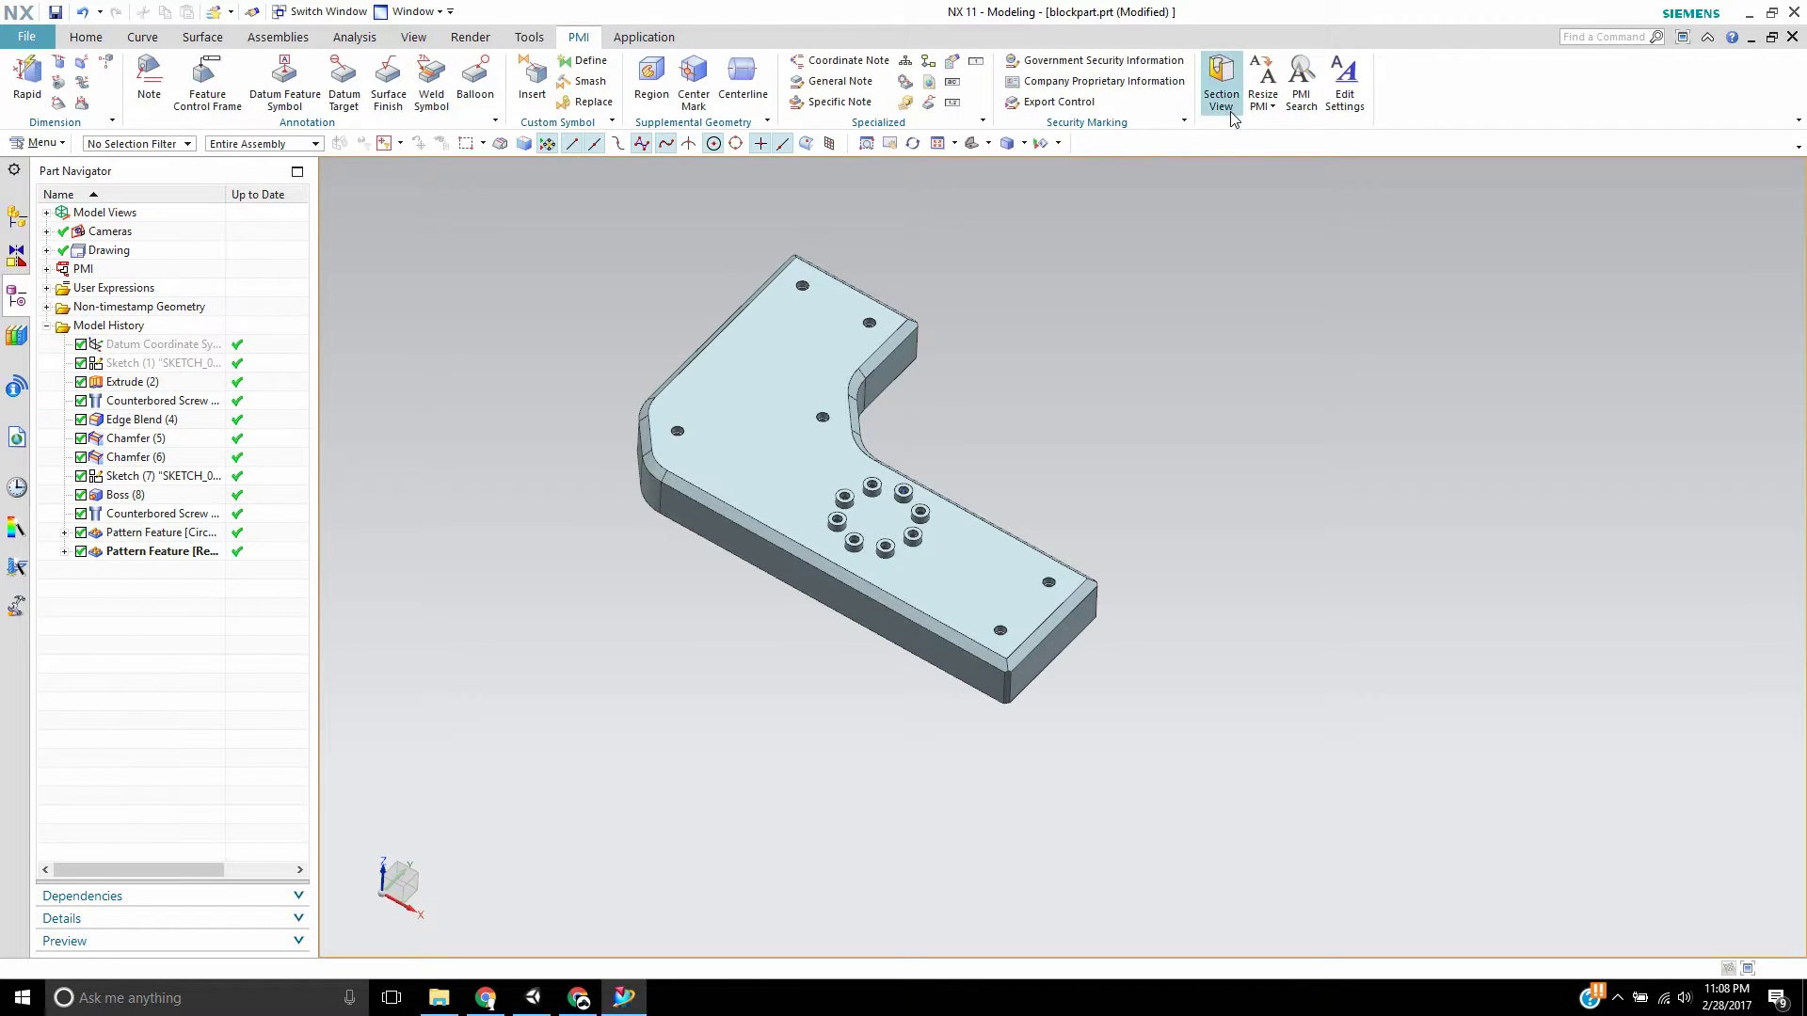
Step: Expand Model Views and the Top view to inspect its converted linear dimensions
{"action": "middle_click_drag", "start_coordinate": [685, 438], "coordinate": [732, 455], "text": "shift"}
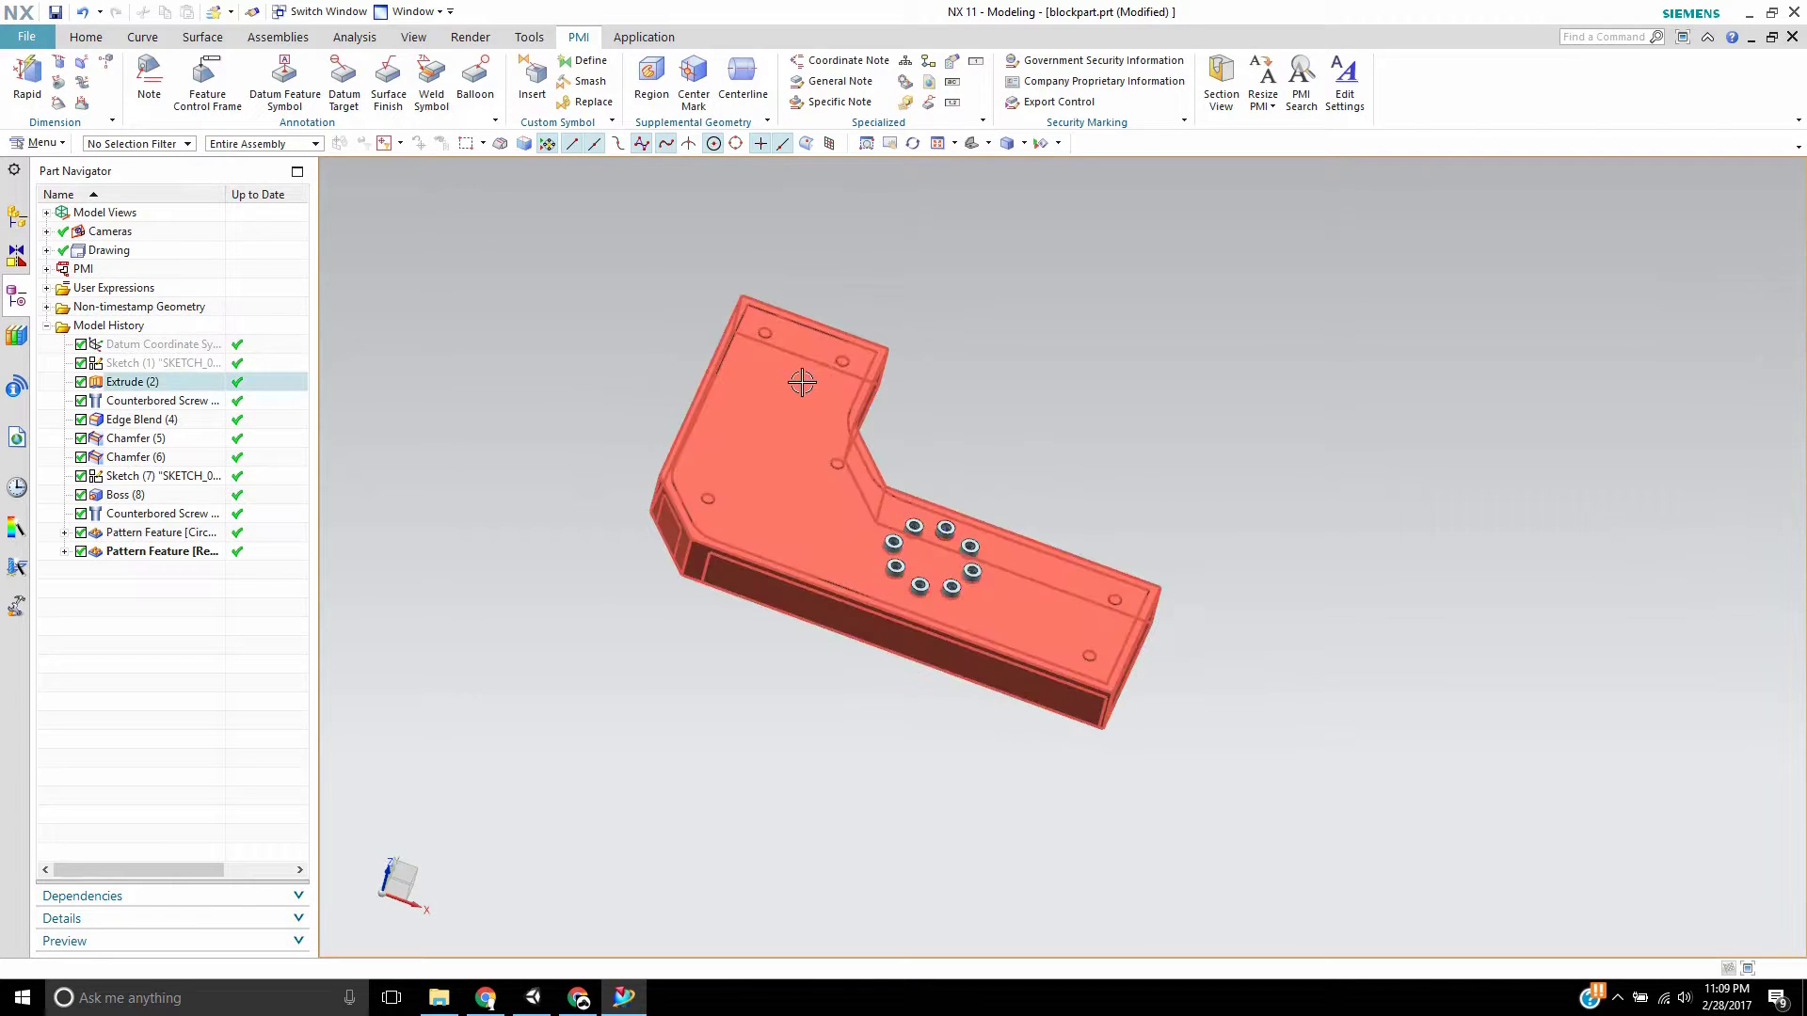
{"action": "key", "text": "Escape"}
{"action": "middle_click_drag", "start_coordinate": [579, 341], "coordinate": [536, 339]}
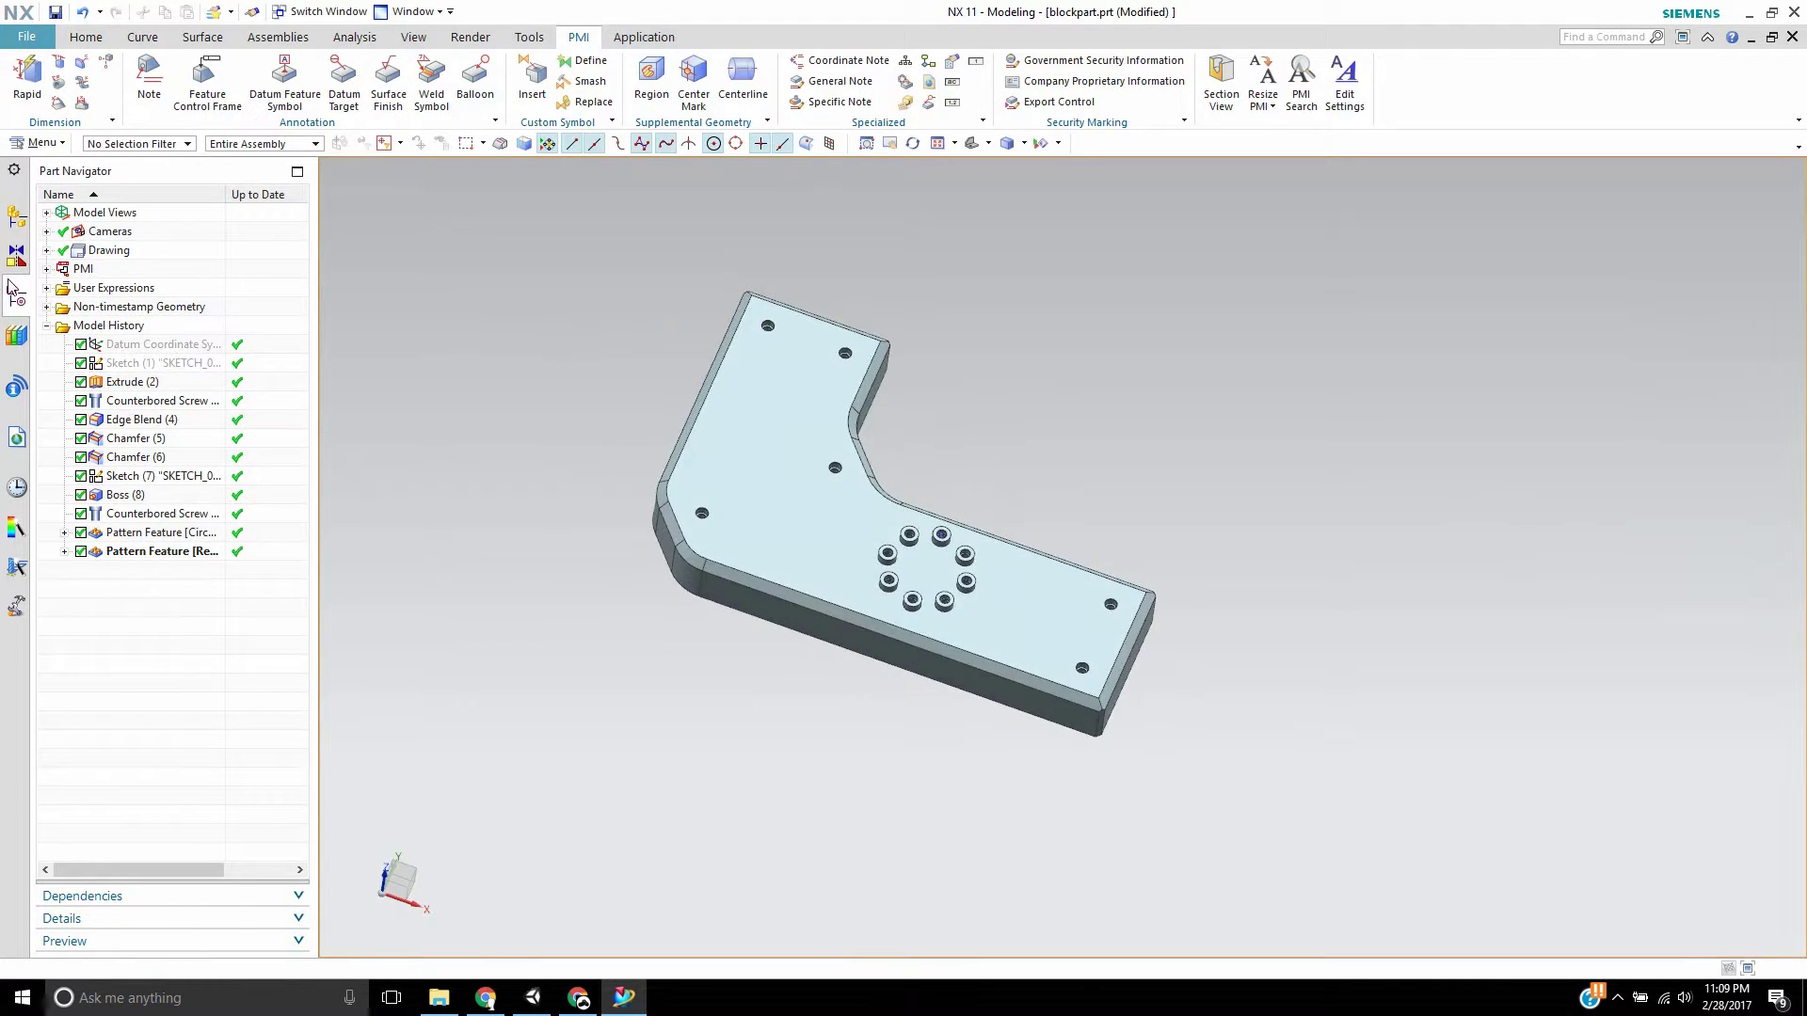
{"action": "left_click", "coordinate": [46, 213]}
{"action": "left_click", "coordinate": [64, 363]}
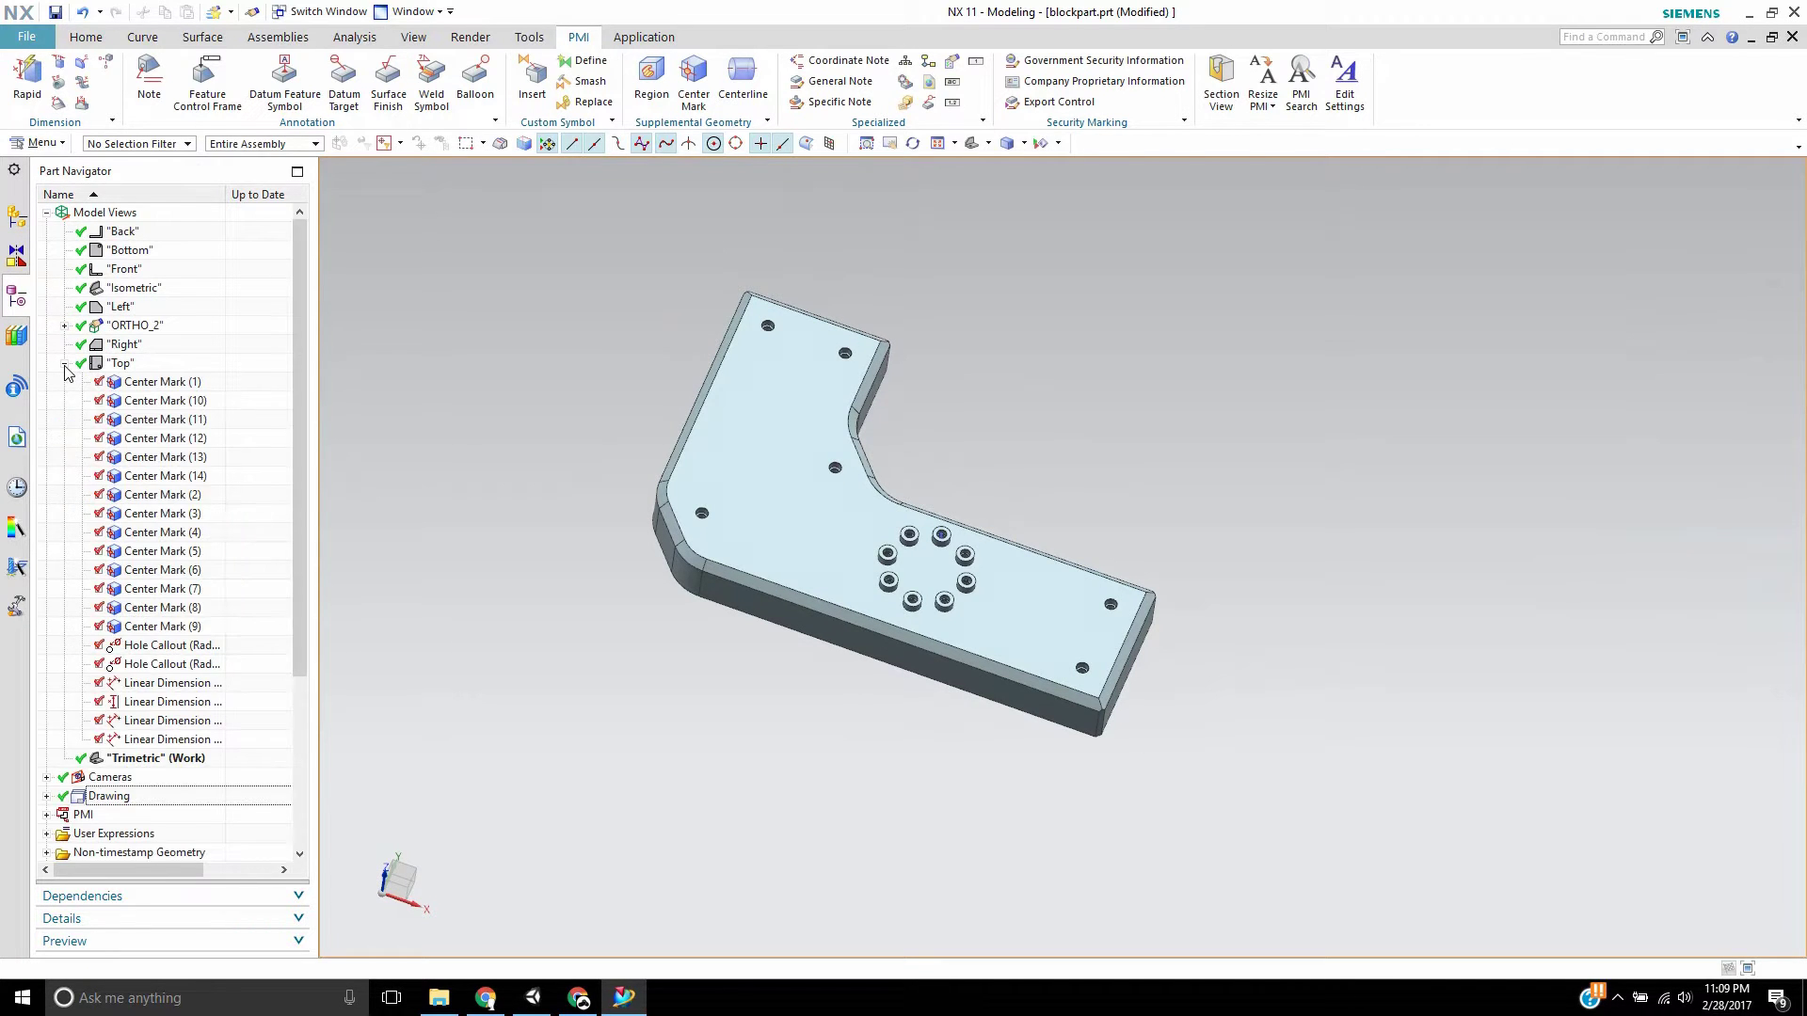
{"action": "left_click", "coordinate": [64, 364]}
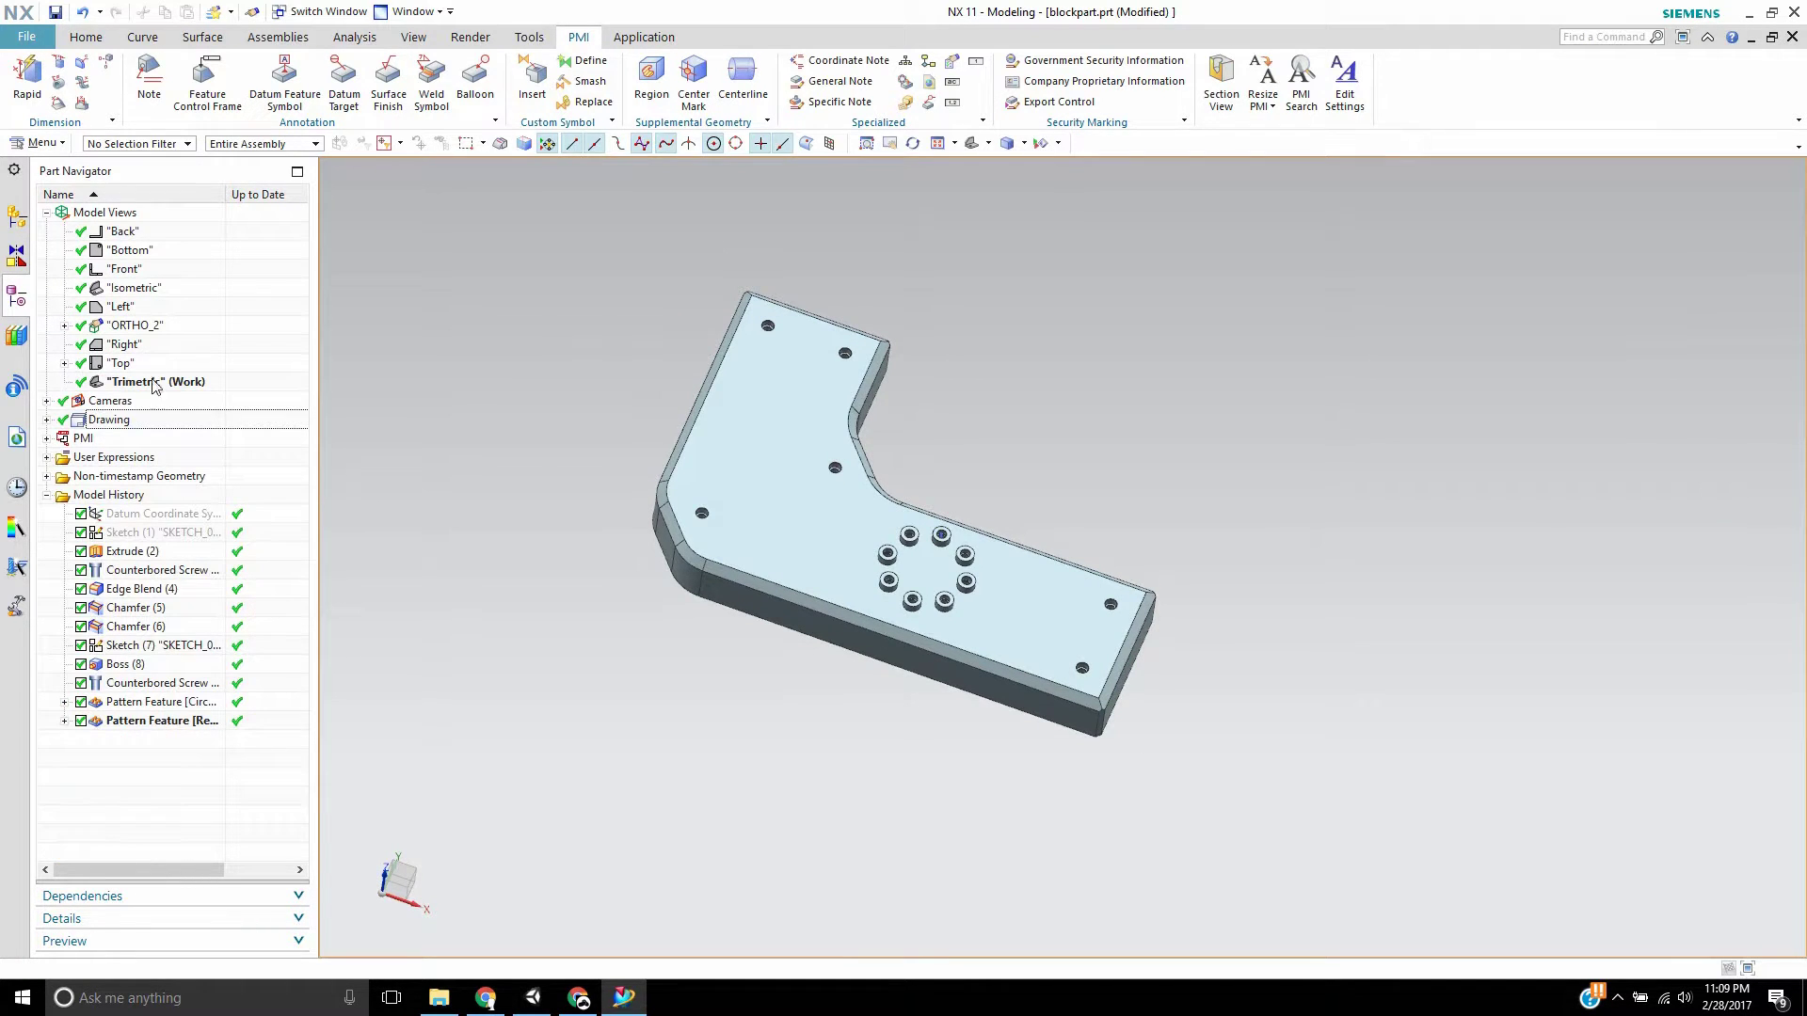
{"action": "left_click", "coordinate": [64, 364]}
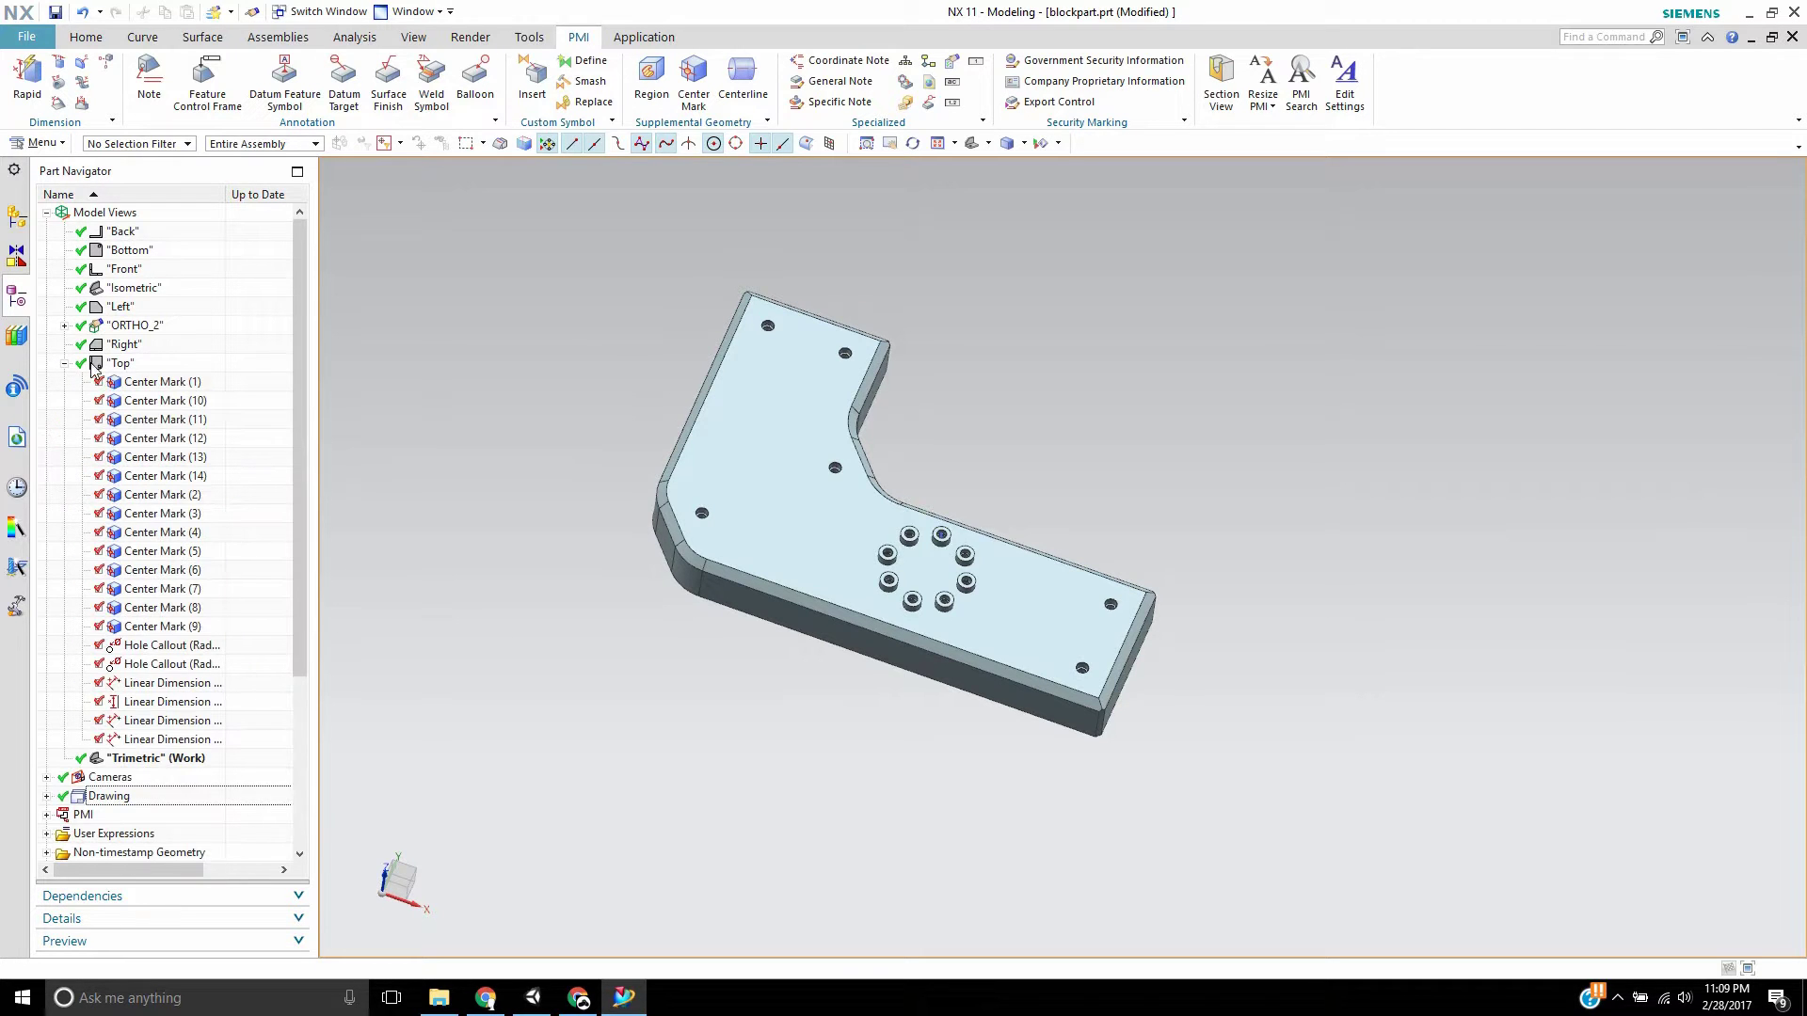
{"action": "scroll", "coordinate": [162, 452], "scroll_direction": "down", "scroll_amount": 2}
{"action": "left_click", "coordinate": [139, 625]}
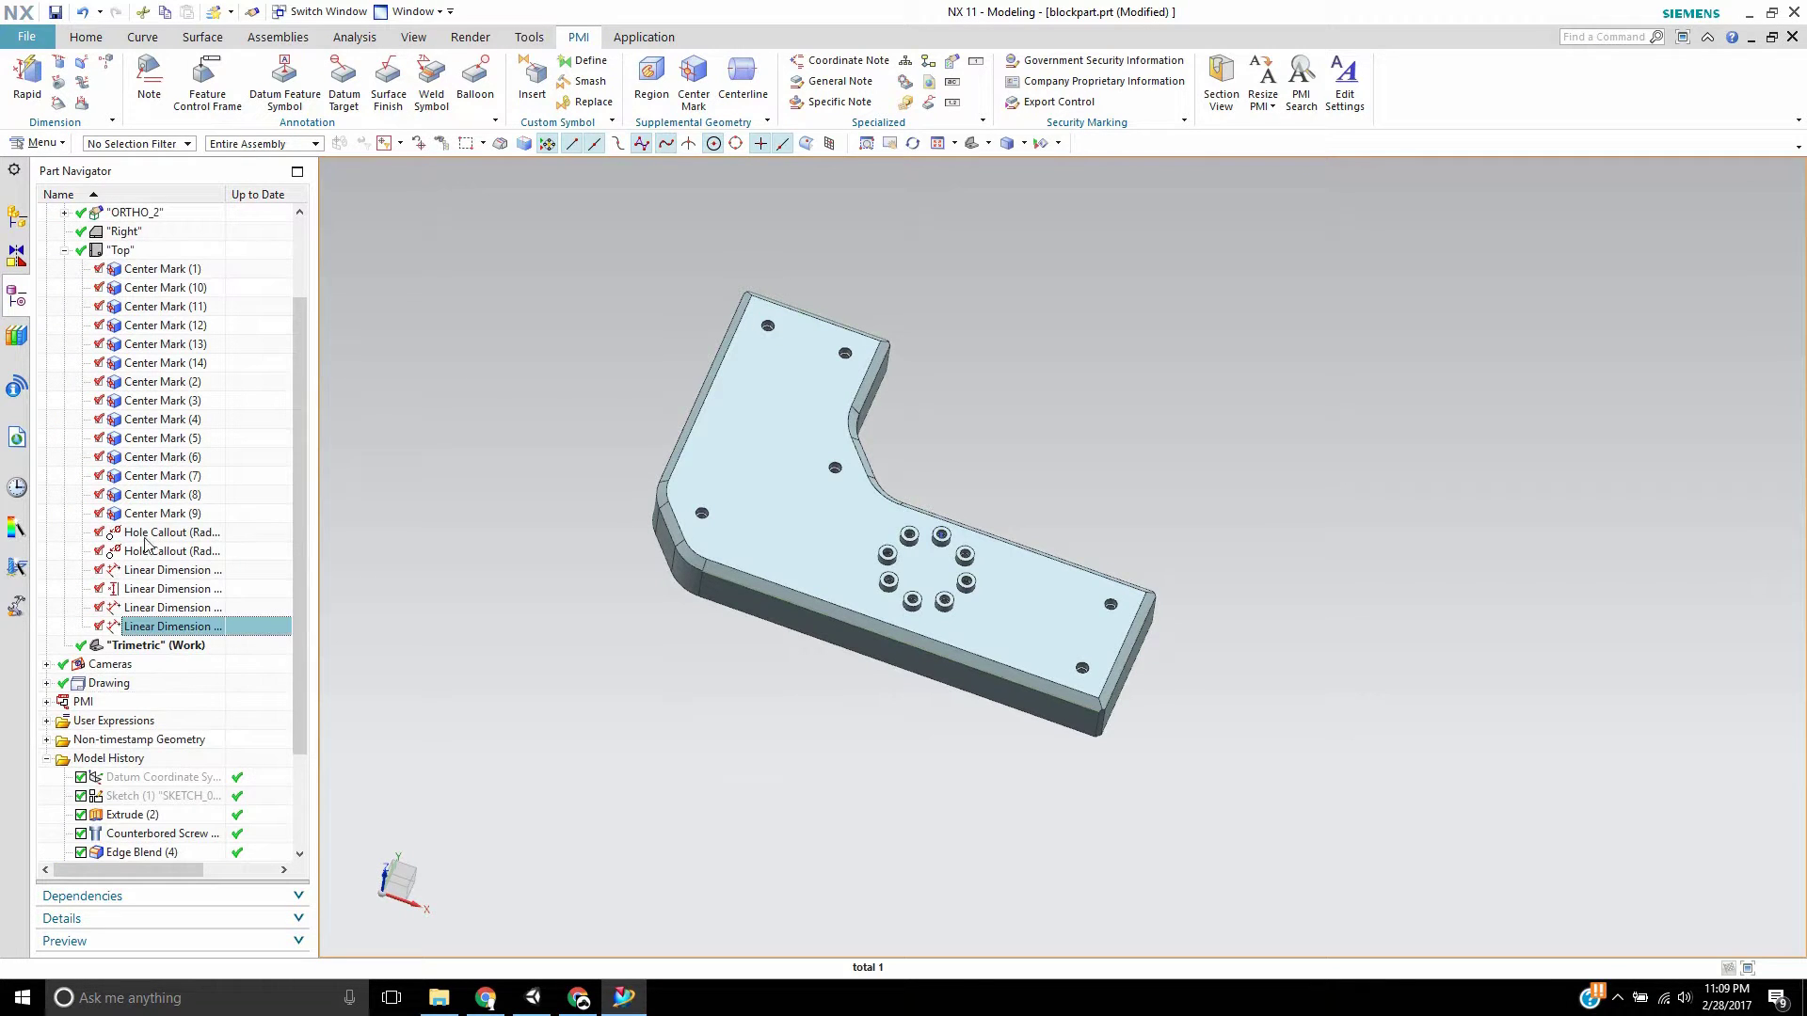
Step: Select the Top model view and check the centerlines stored in ORTHO_2
{"action": "scroll", "coordinate": [149, 320], "scroll_direction": "up", "scroll_amount": 2}
{"action": "left_click", "coordinate": [117, 365]}
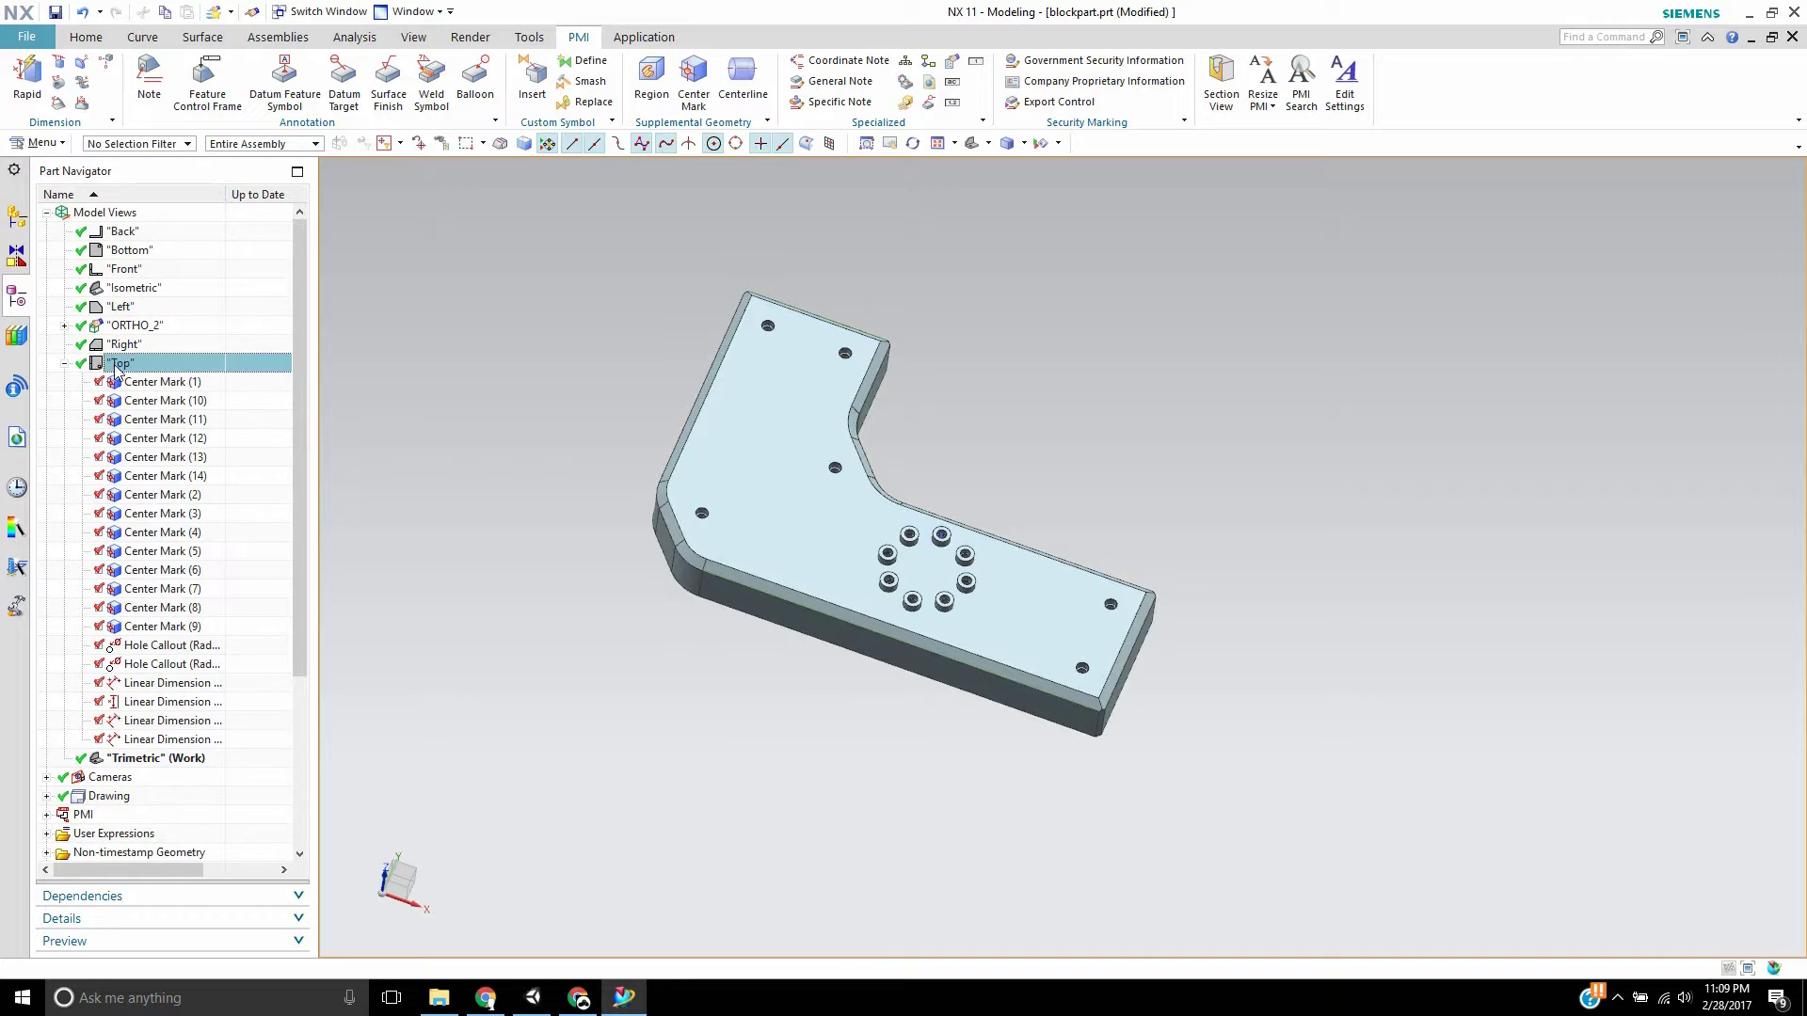
{"action": "left_click", "coordinate": [64, 325]}
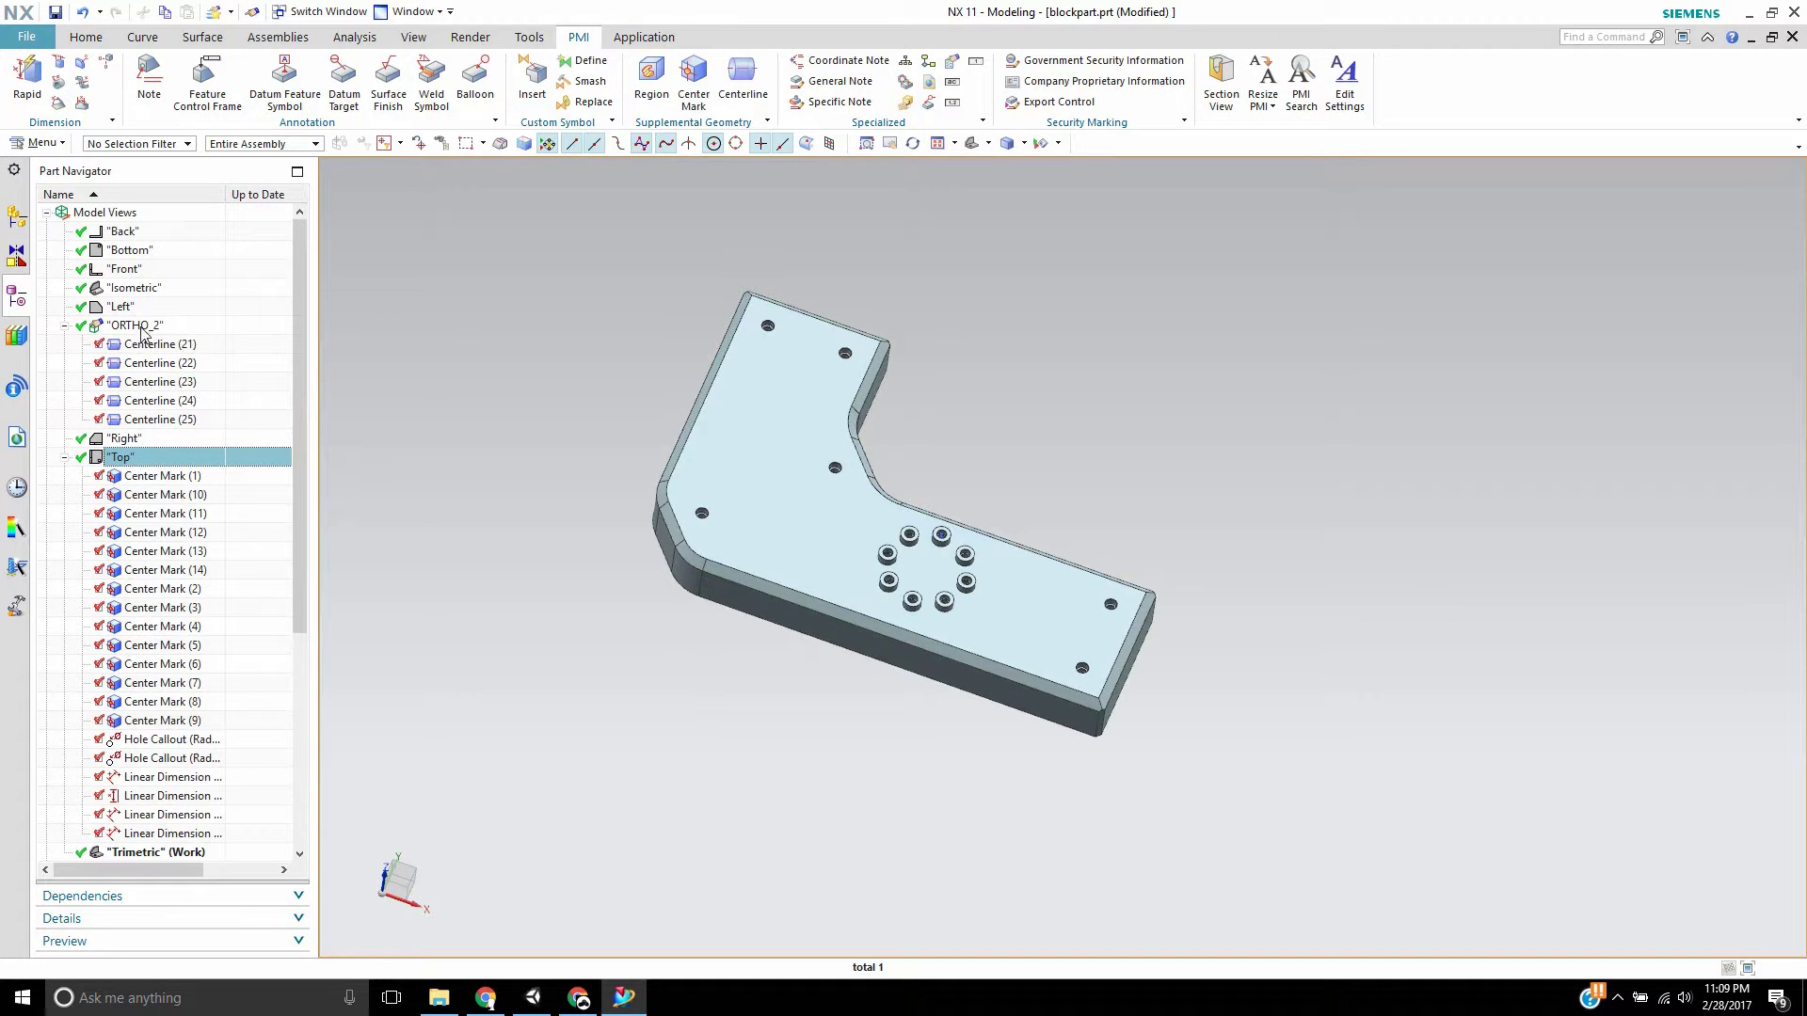
{"action": "scroll", "coordinate": [148, 477], "scroll_direction": "down", "scroll_amount": 1}
{"action": "scroll", "coordinate": [157, 499], "scroll_direction": "up", "scroll_amount": 1}
{"action": "left_click", "coordinate": [64, 326]}
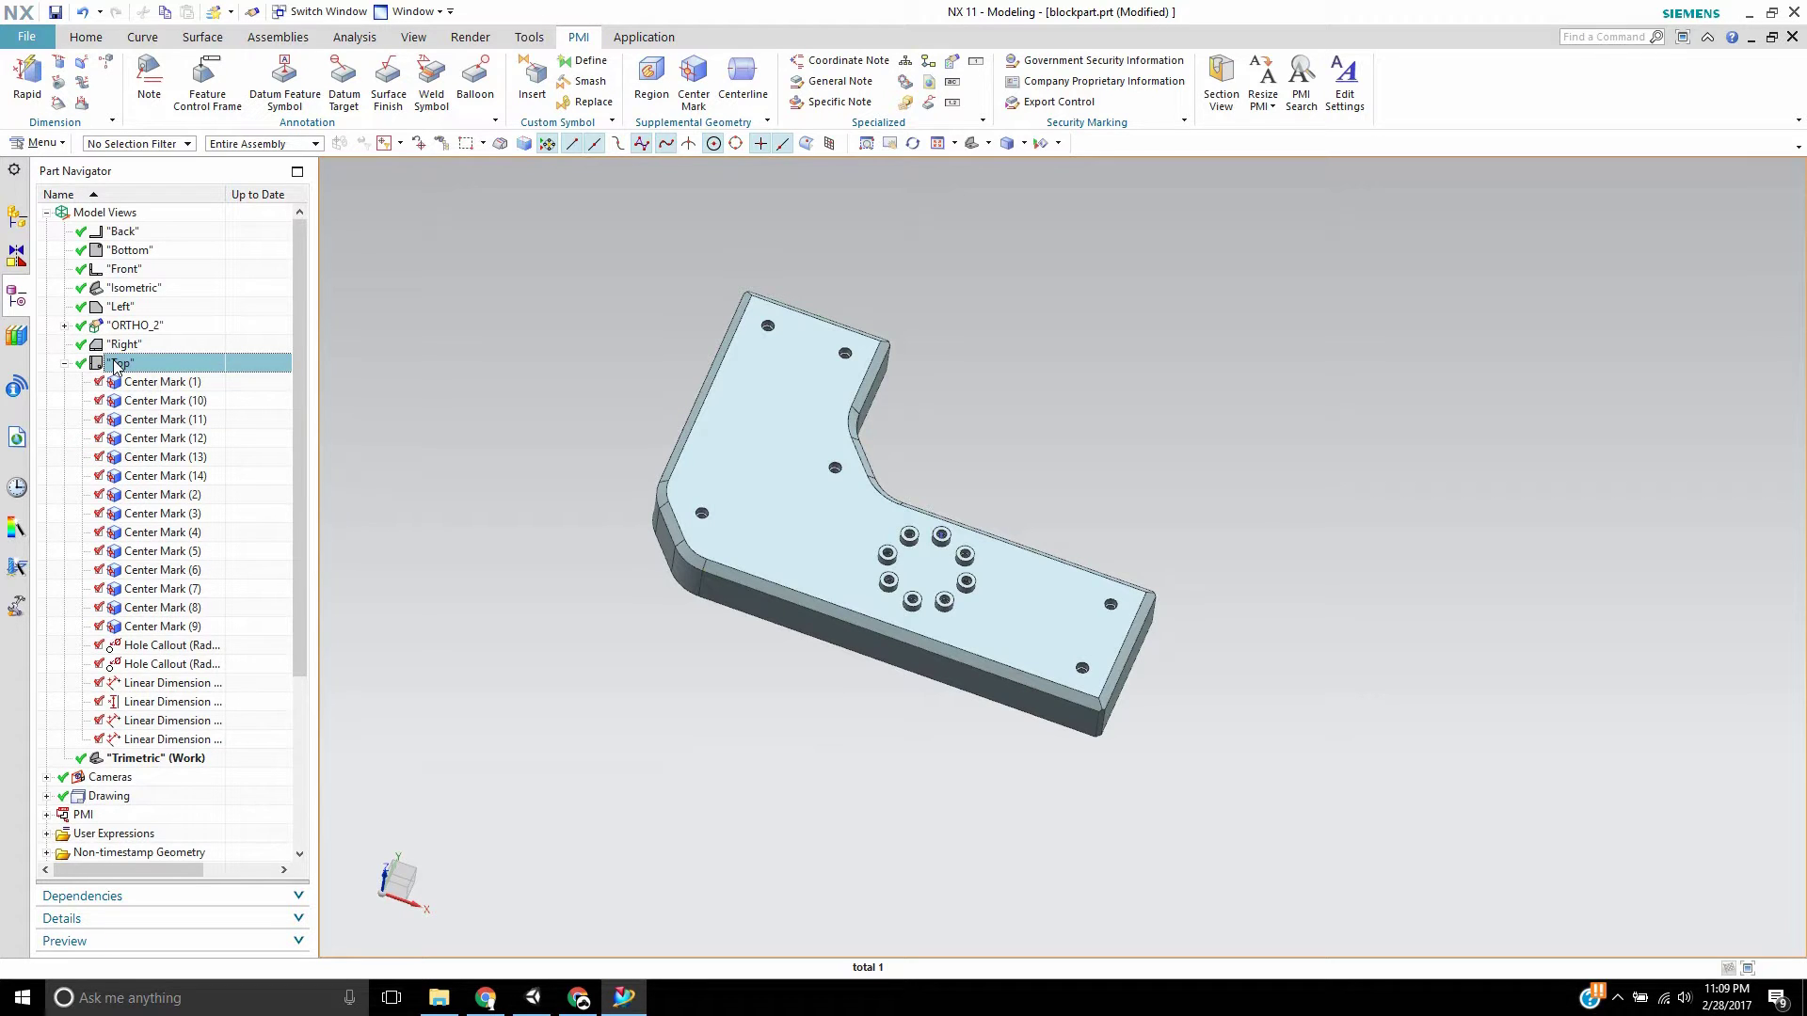
Step: Make Top the work view and fit the whole block with its dimensions on screen
{"action": "double_click", "coordinate": [117, 367]}
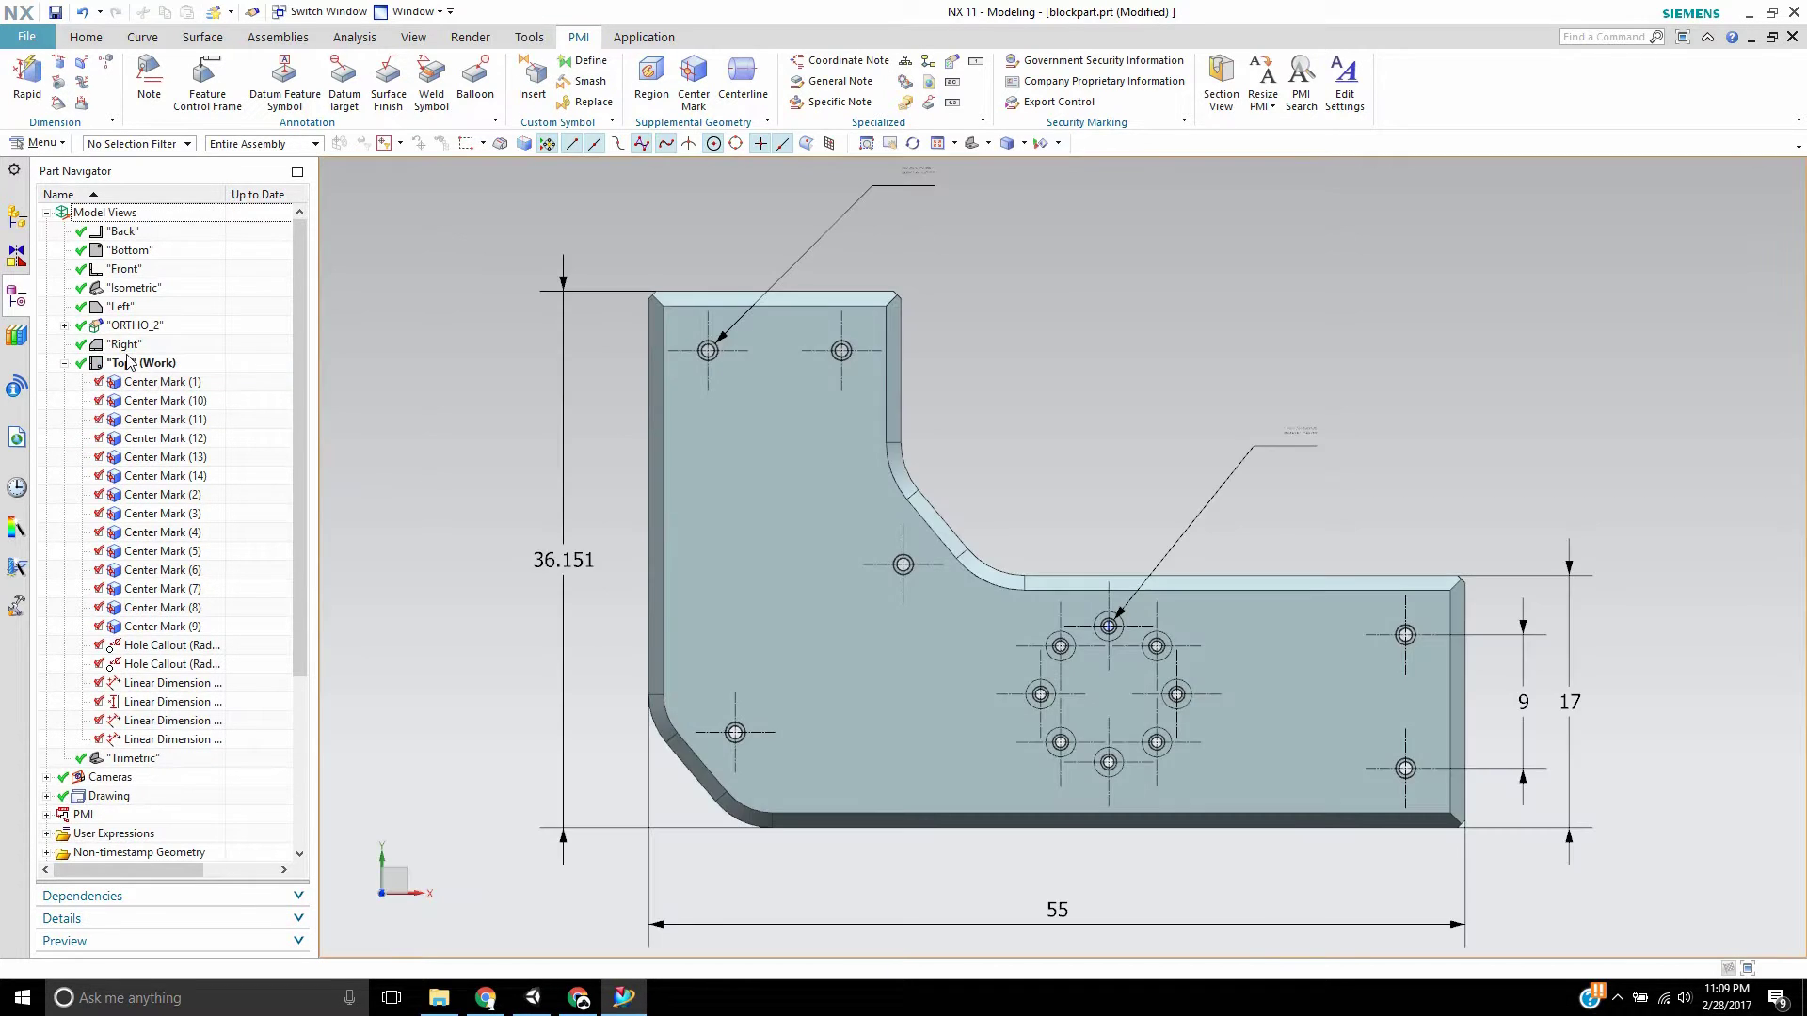
{"action": "key", "text": "ctrl+f"}
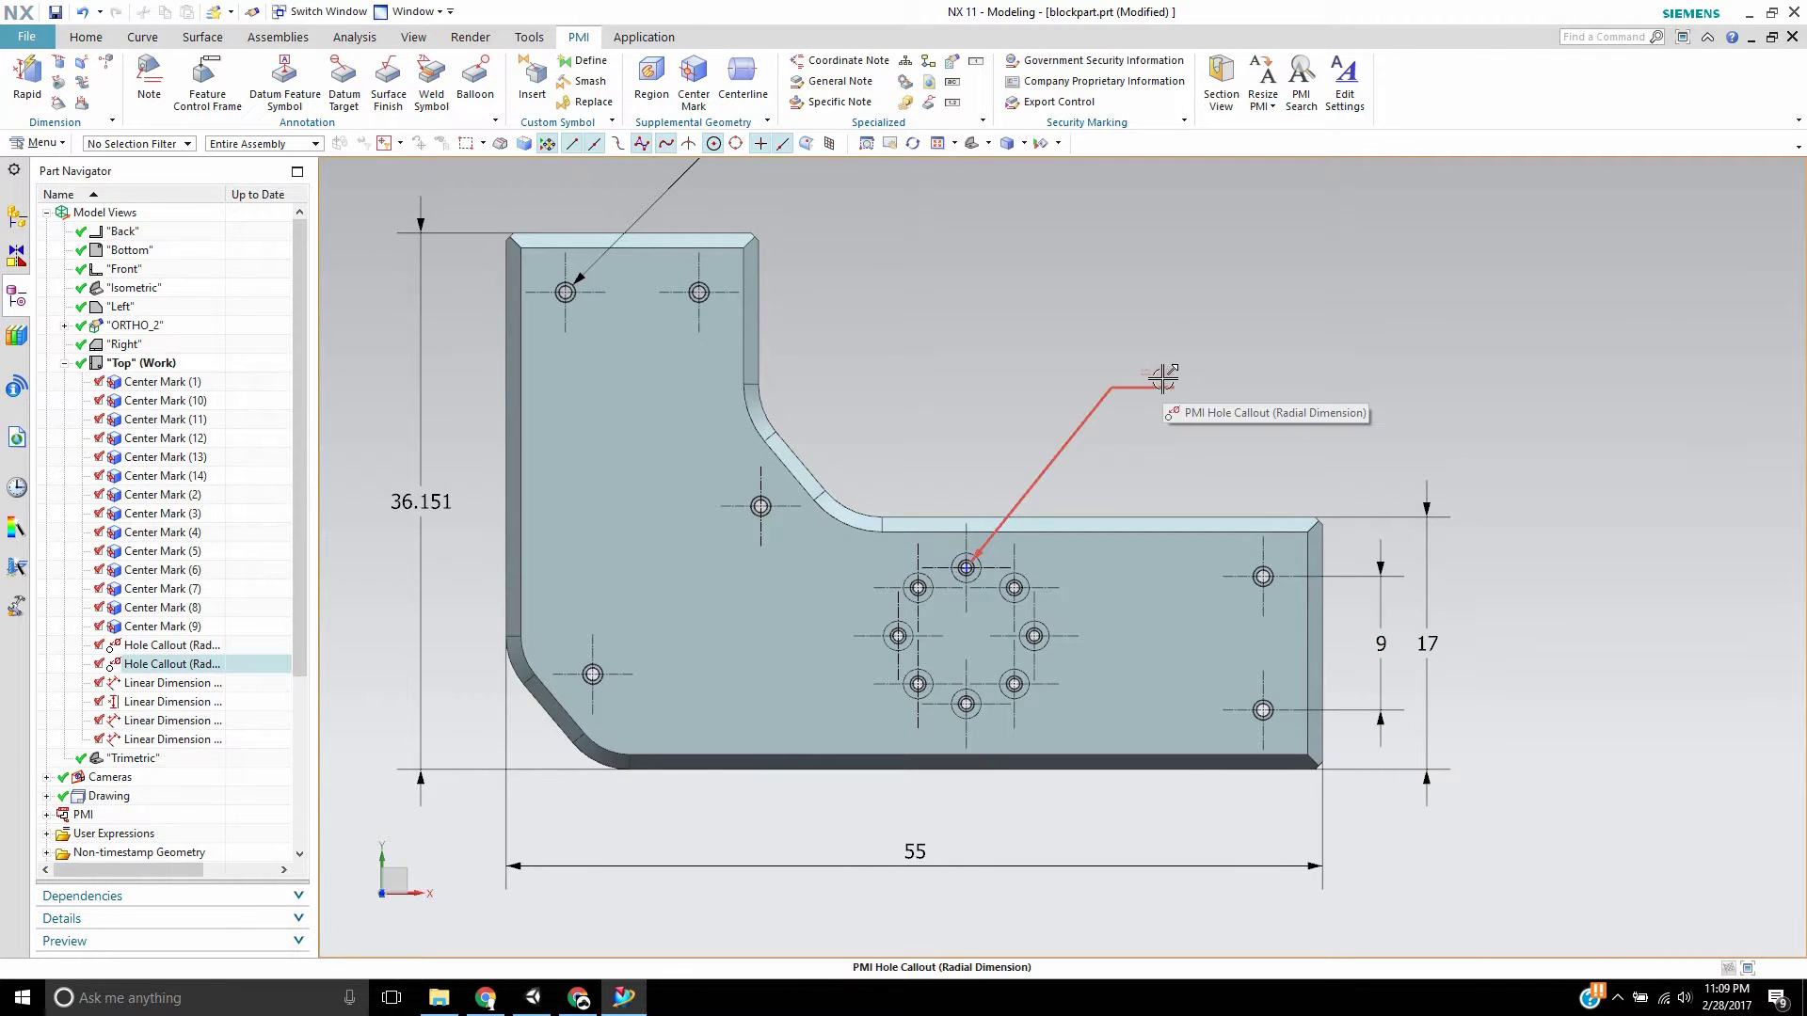
{"action": "scroll", "coordinate": [1188, 381], "scroll_direction": "down", "scroll_amount": 2}
{"action": "scroll", "coordinate": [1167, 377], "scroll_direction": "up", "scroll_amount": 4}
{"action": "scroll", "coordinate": [1165, 375], "scroll_direction": "down", "scroll_amount": 4}
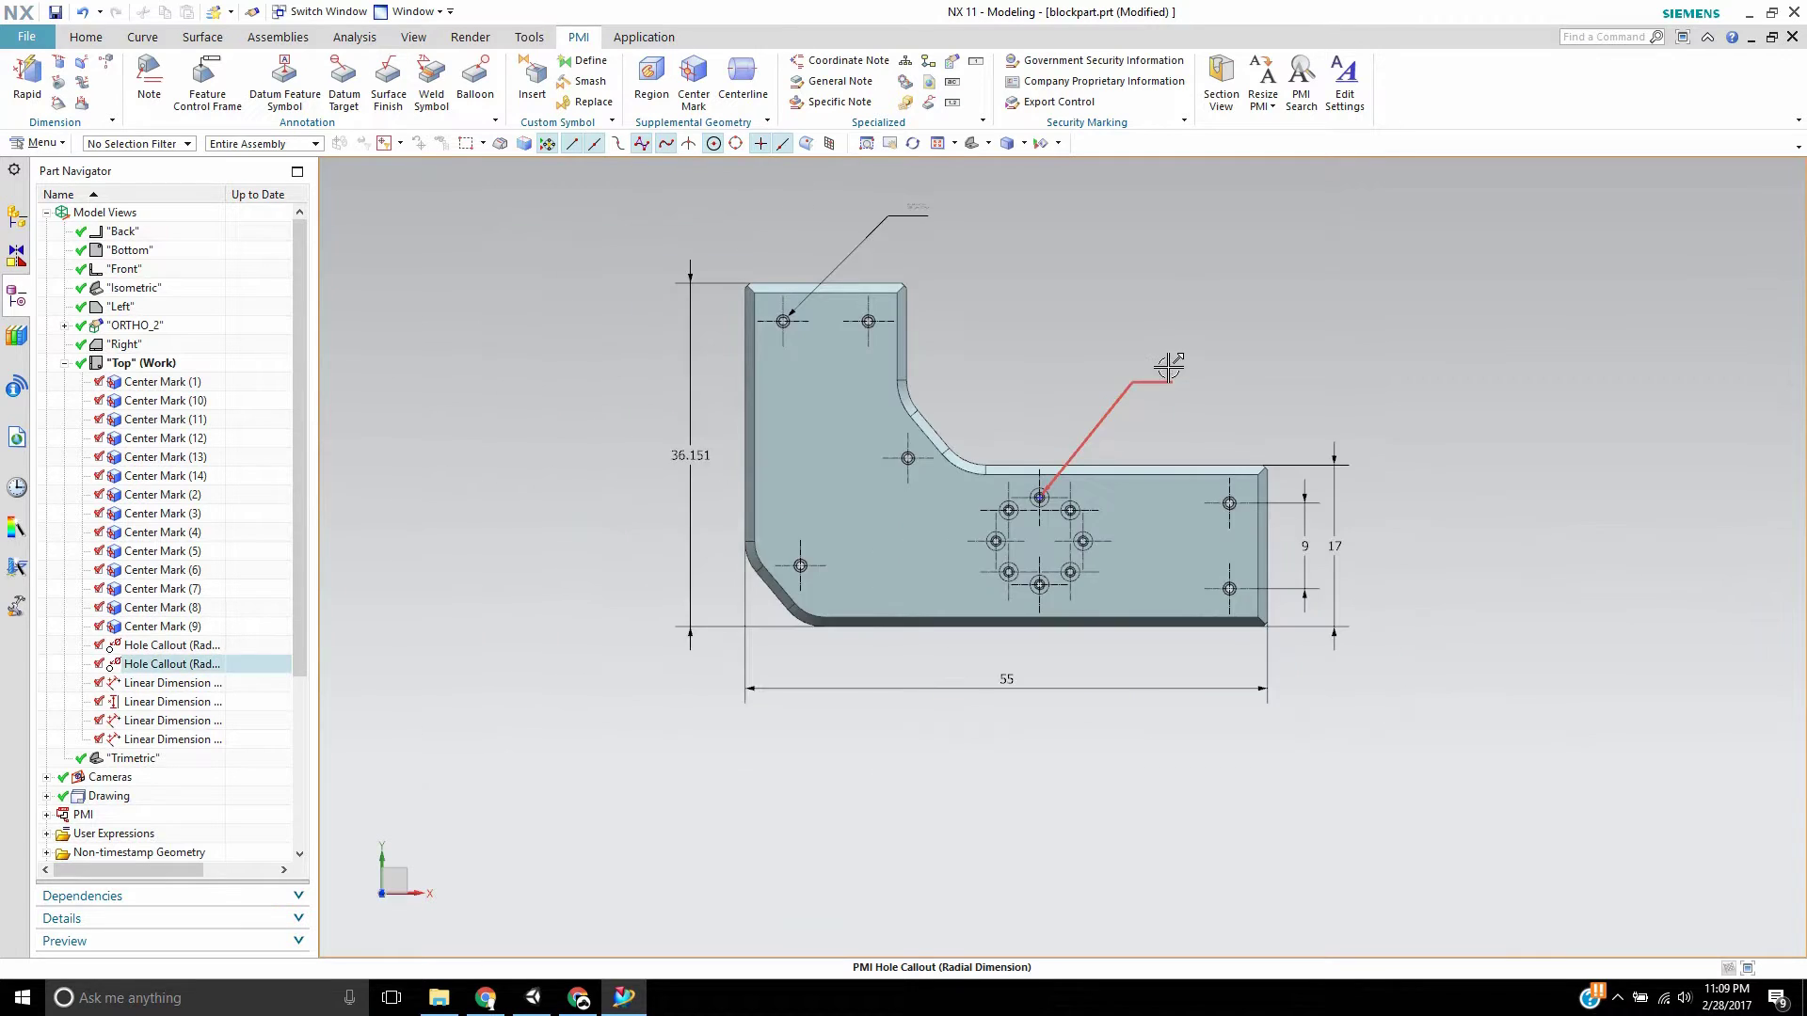
{"action": "scroll", "coordinate": [1165, 375], "scroll_direction": "up", "scroll_amount": 1}
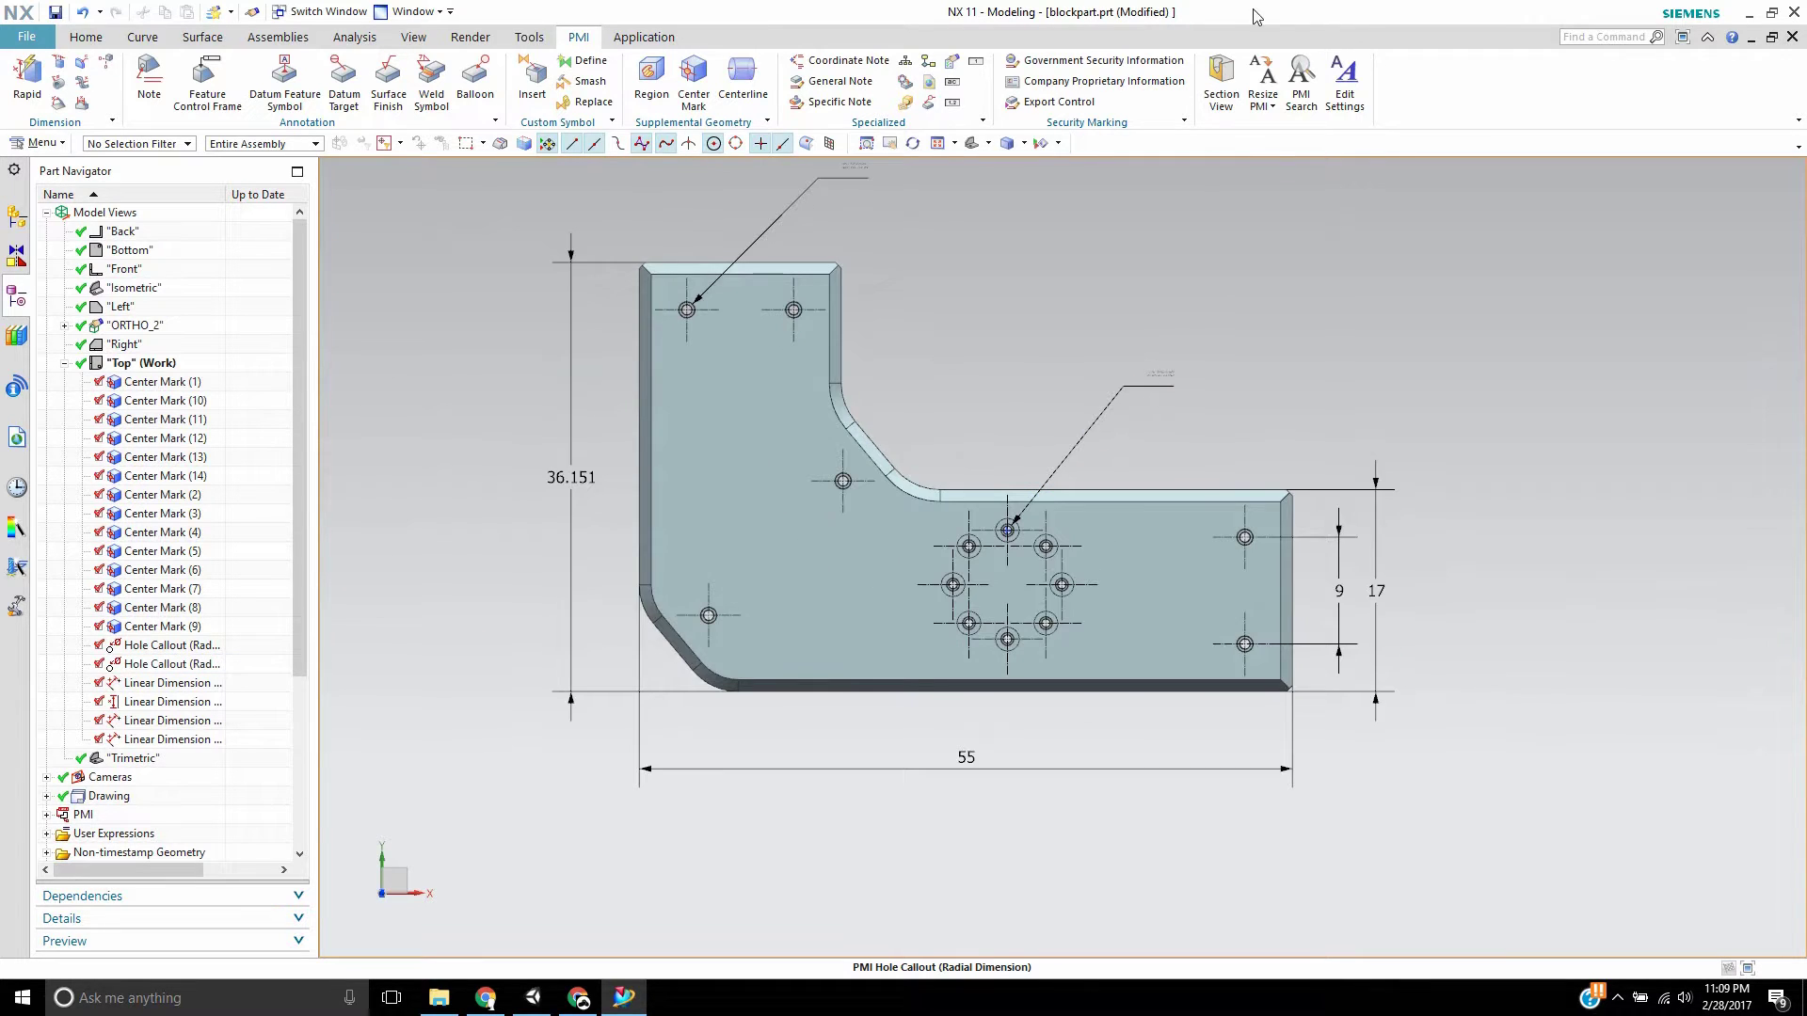
Step: Enlarge the PMI text with Resize PMI, then orbit and zoom to read the callouts in 3D
{"action": "left_click", "coordinate": [1261, 77]}
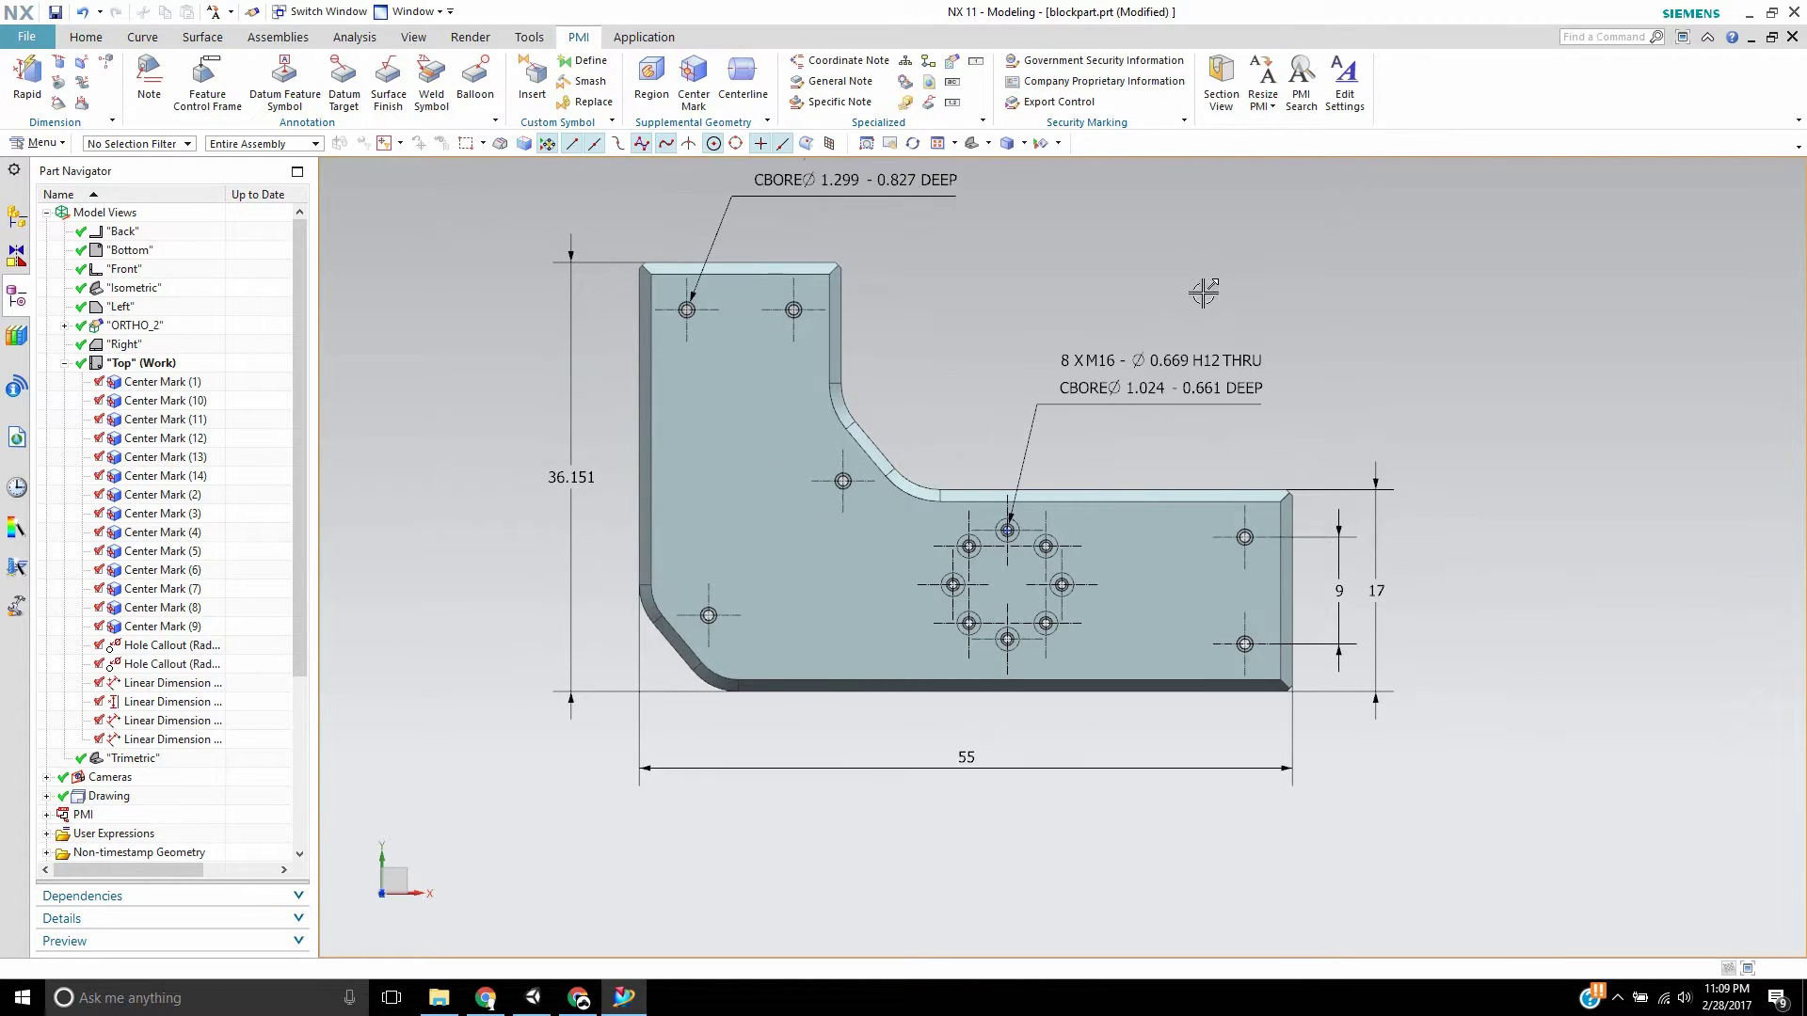
{"action": "middle_click_drag", "start_coordinate": [1175, 304], "coordinate": [1018, 283], "text": "shift"}
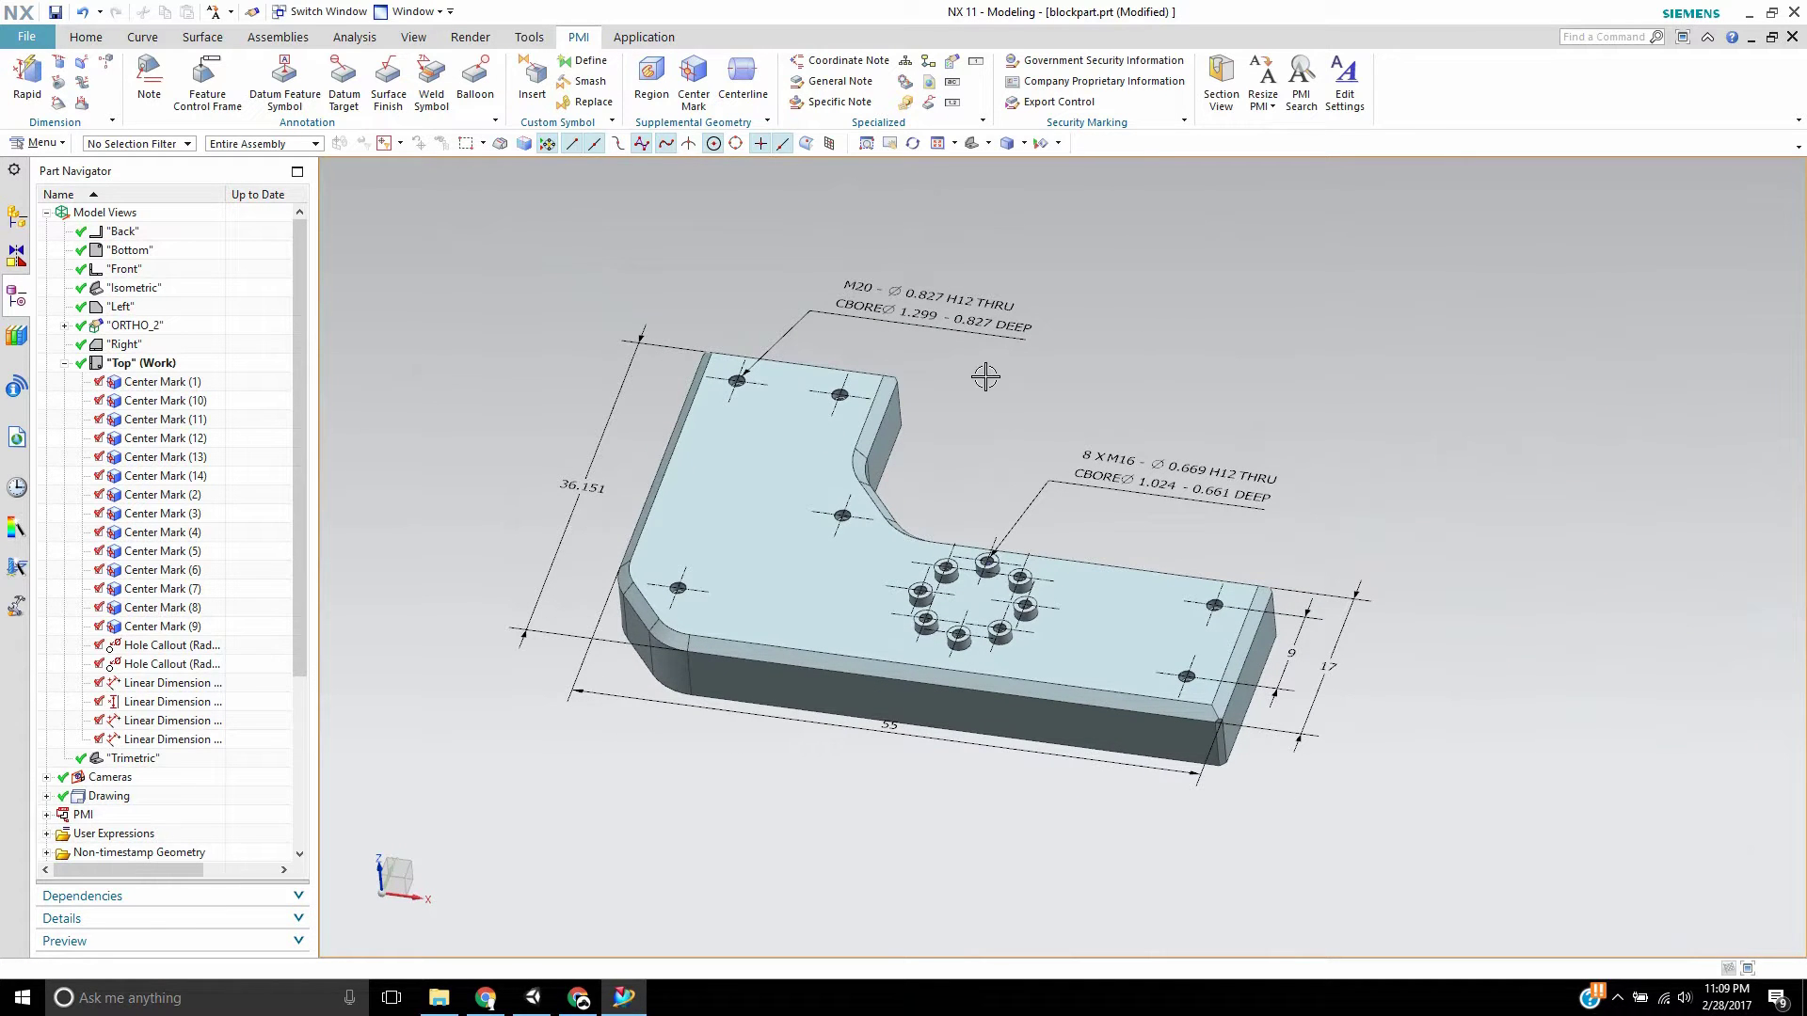
{"action": "scroll", "coordinate": [1002, 391], "scroll_direction": "up", "scroll_amount": 2}
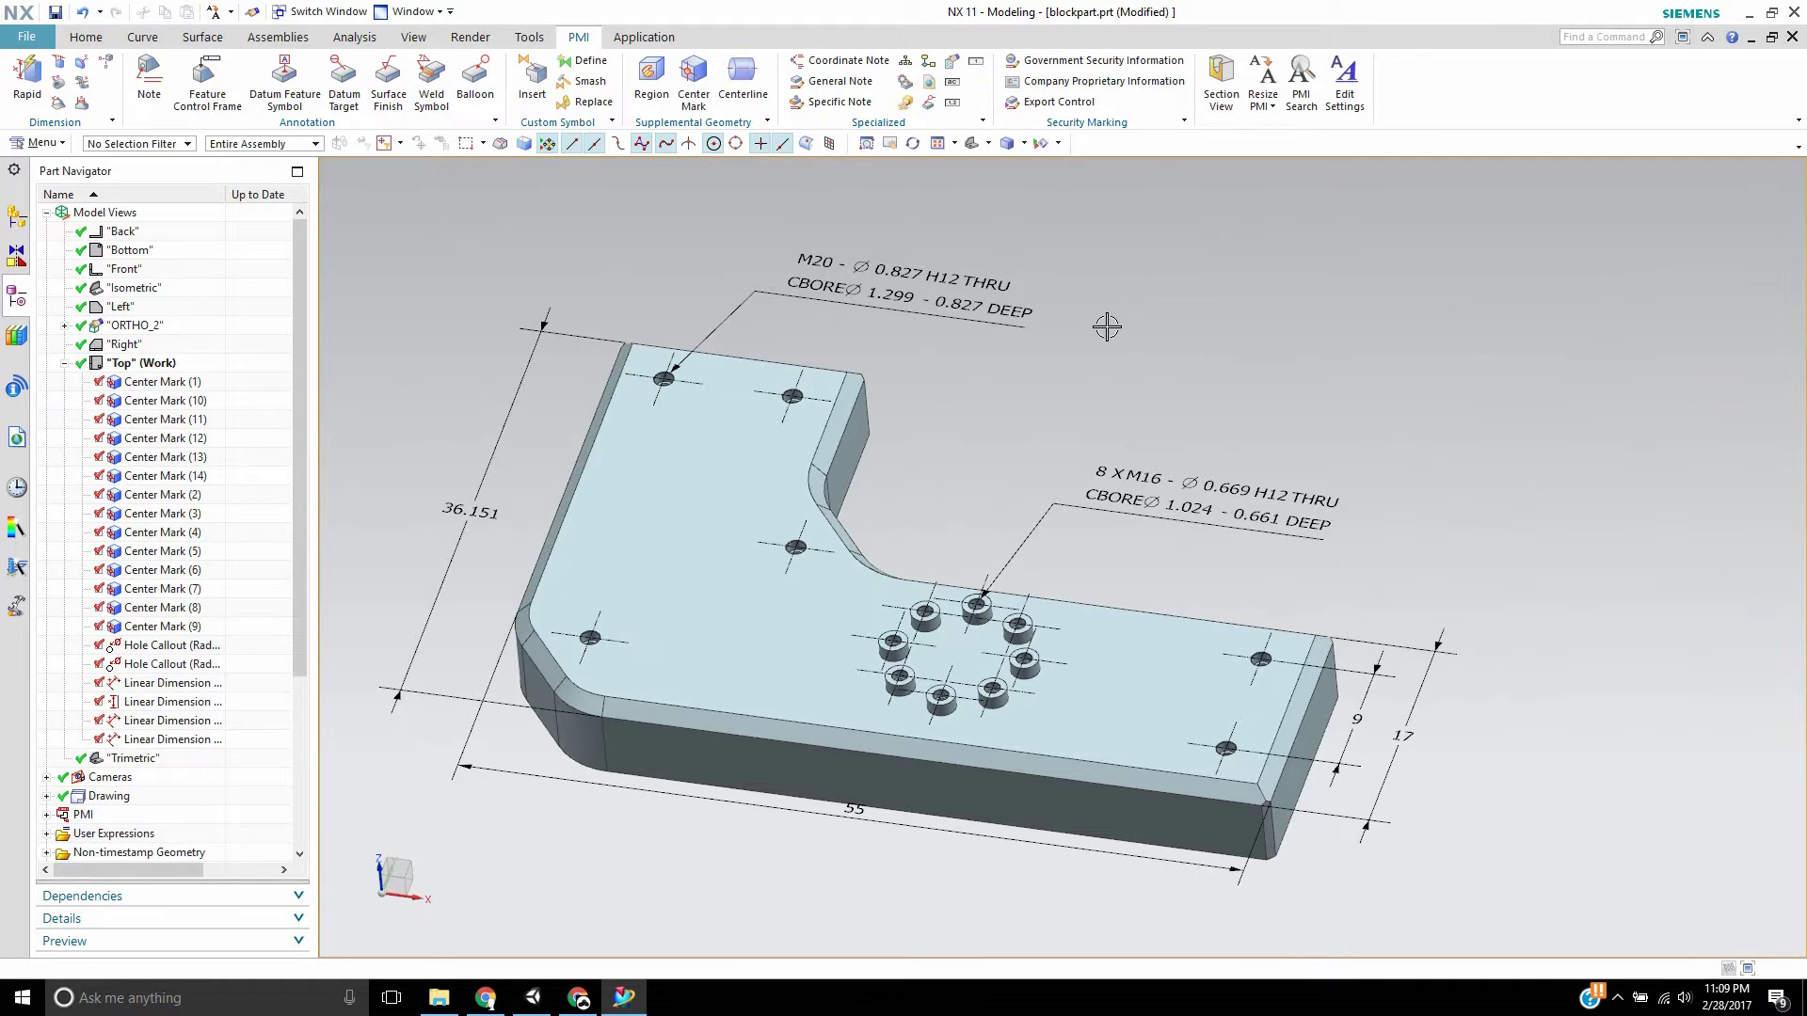